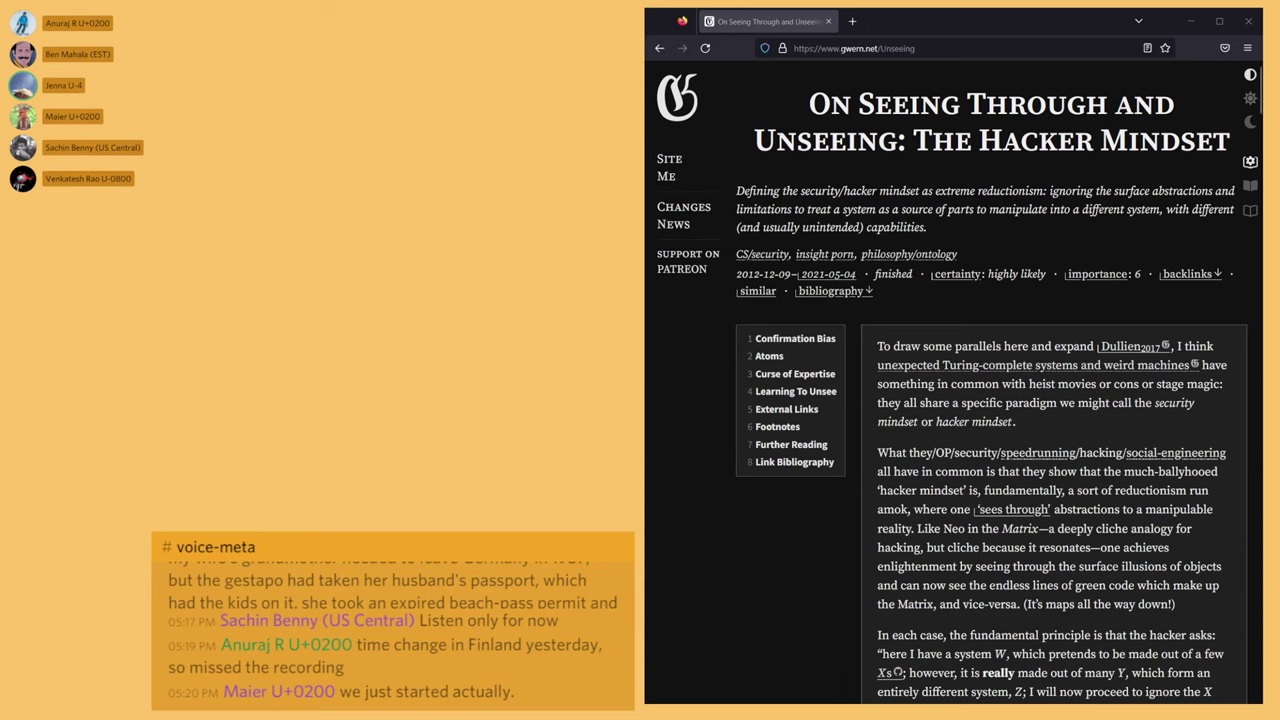
Step: Open a blank Firefox tab and close it again, returning to the Unseeing article
key("ctrl+t")
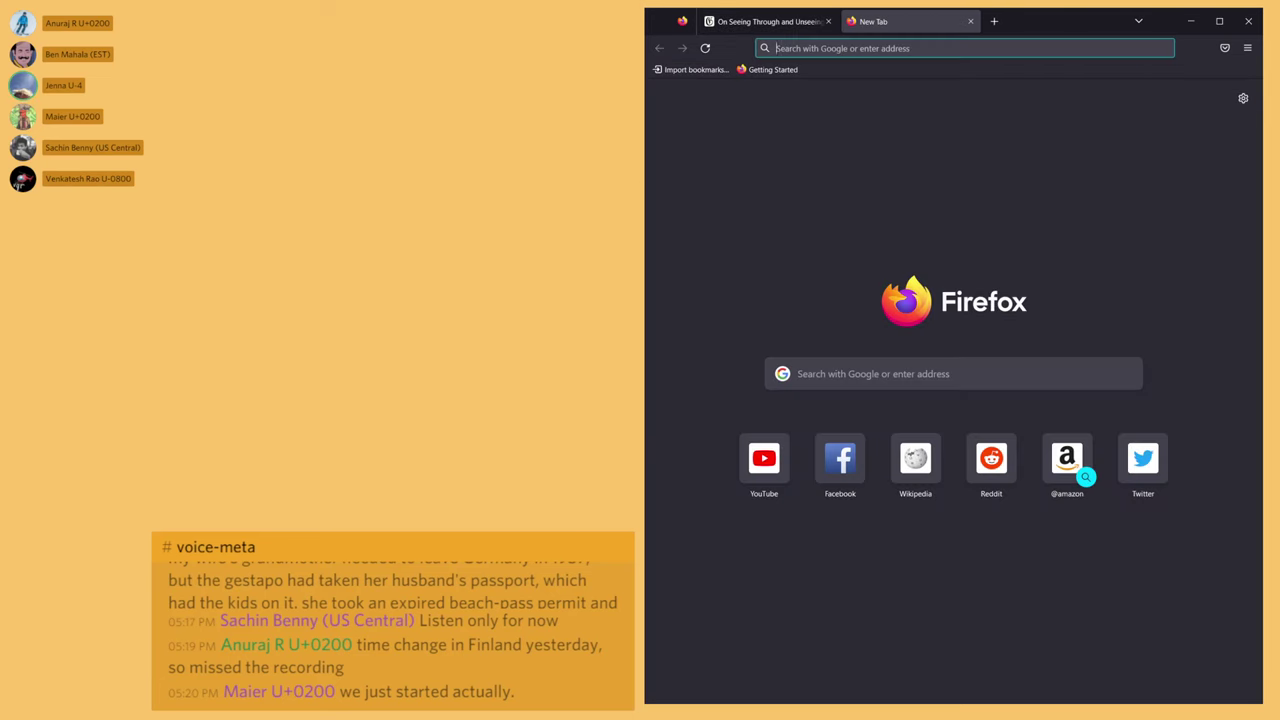
key("ctrl+w")
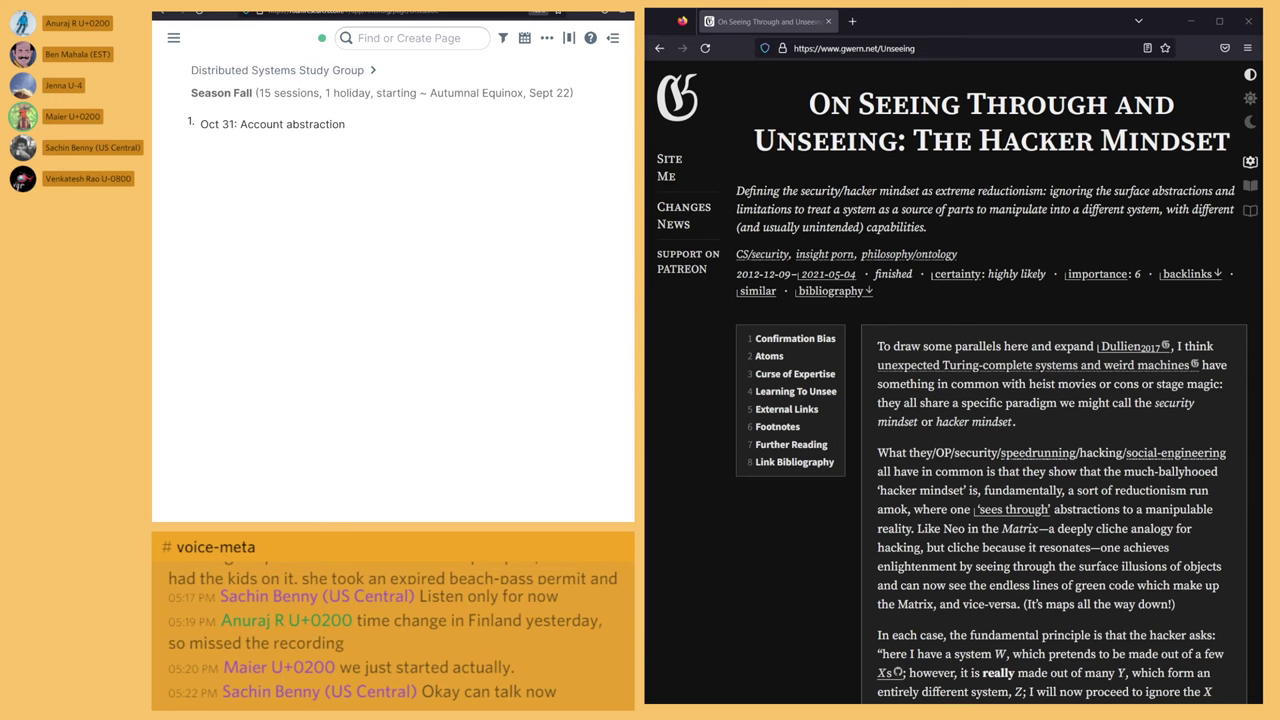
scroll(950, 400, "down", 15)
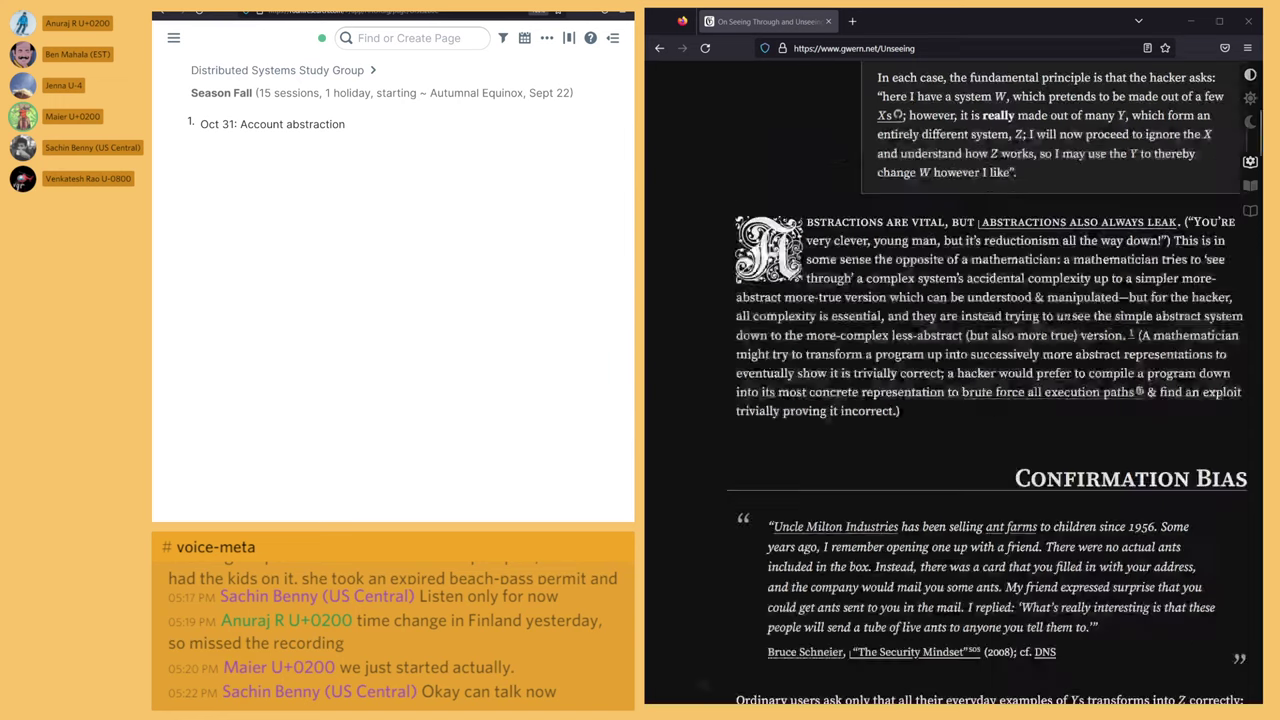
scroll(950, 400, "up", 15)
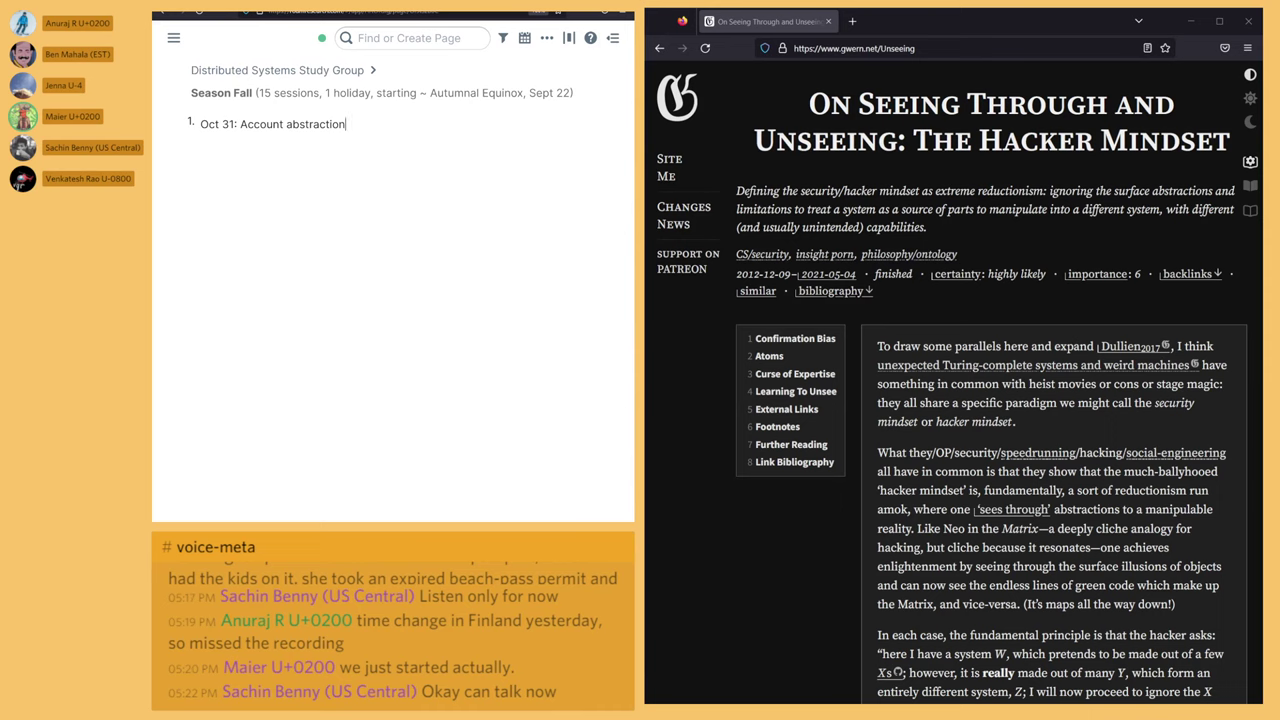
Step: Add an indented 'Reading - ' bullet under Oct 31 with the copied gwern Unseeing article link
key("ctrl+shift+Left")
key("Right")
key("Return")
key("Tab")
type("Reading -")
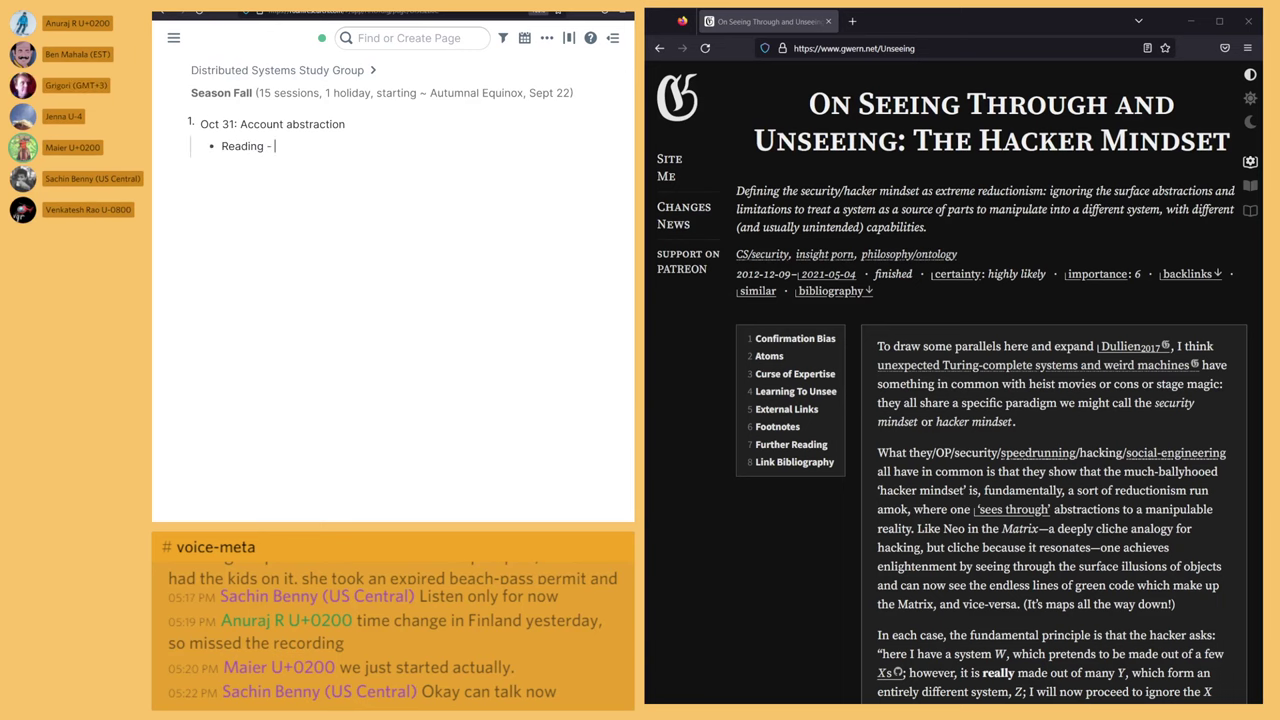
left_click(853, 48)
key("ctrl+c")
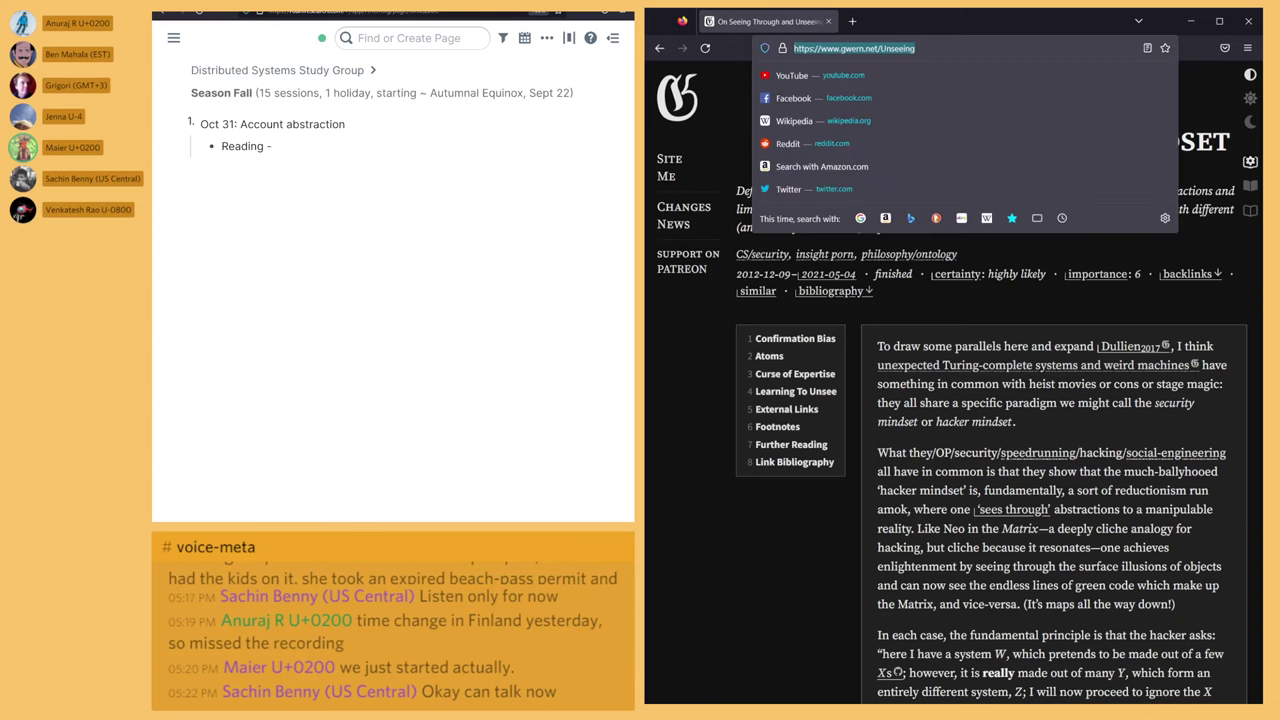
key("alt+Tab")
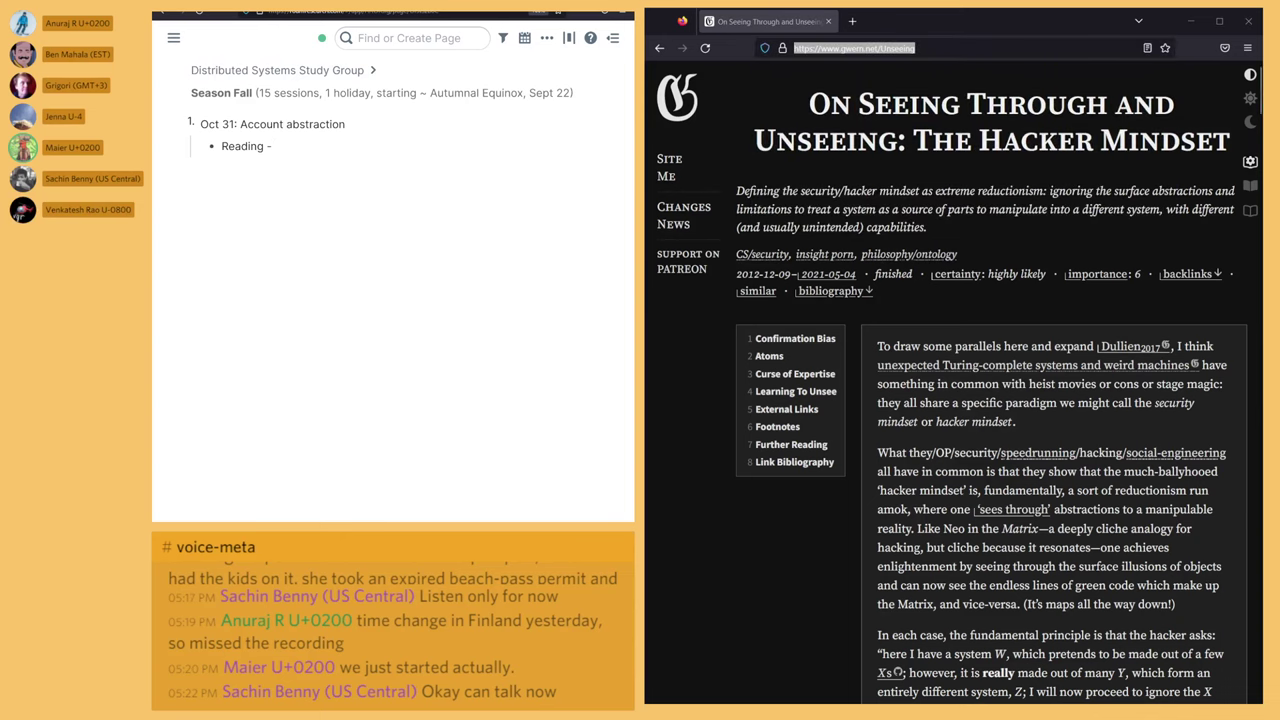
key("ctrl+v")
Step: Add a 'Prompt' bullet with the pasted unseeing prompt, followed by a 'Discussion' bullet
key("Return")
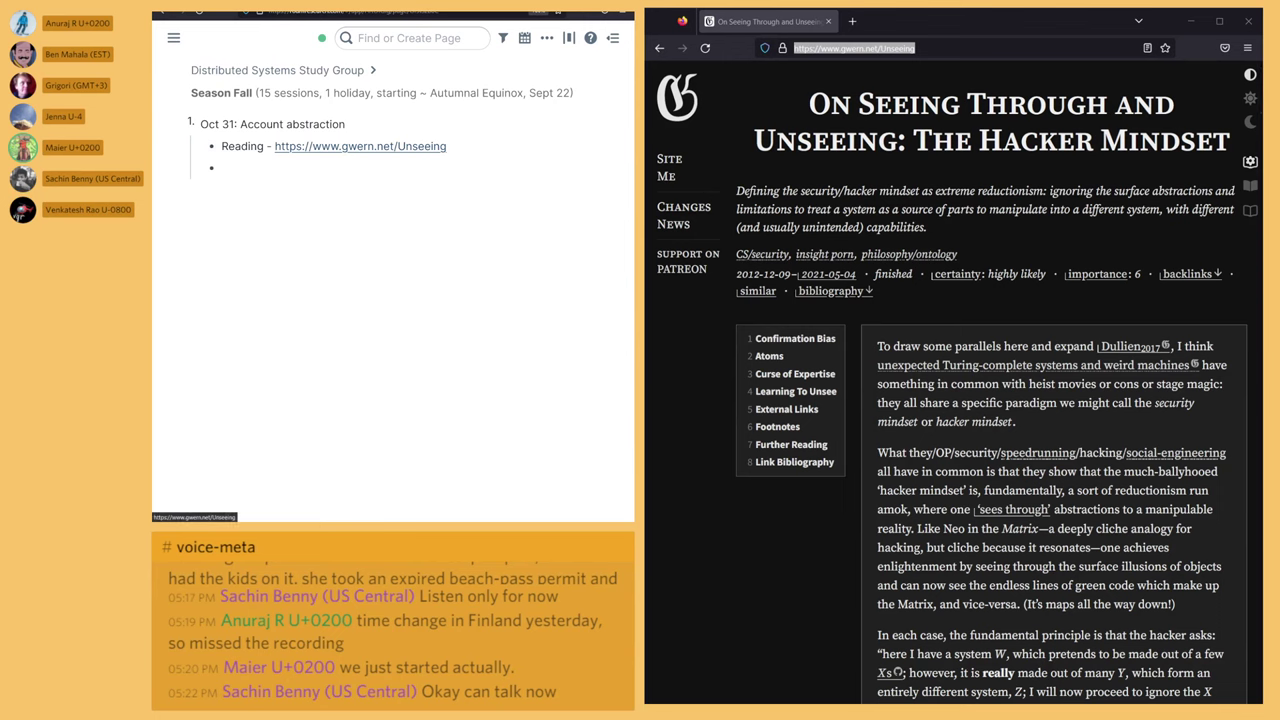
type("Prompt -")
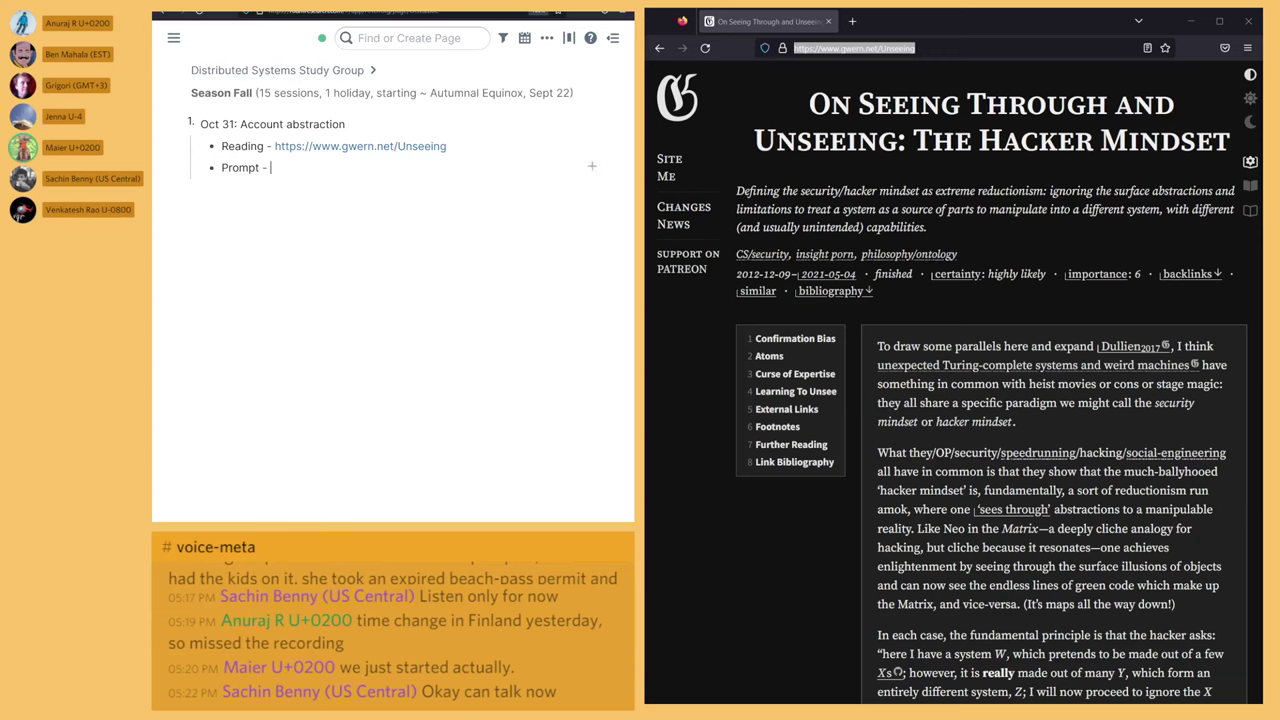
type("Come up with an example of \"unseeing\" a social system")
key("Return")
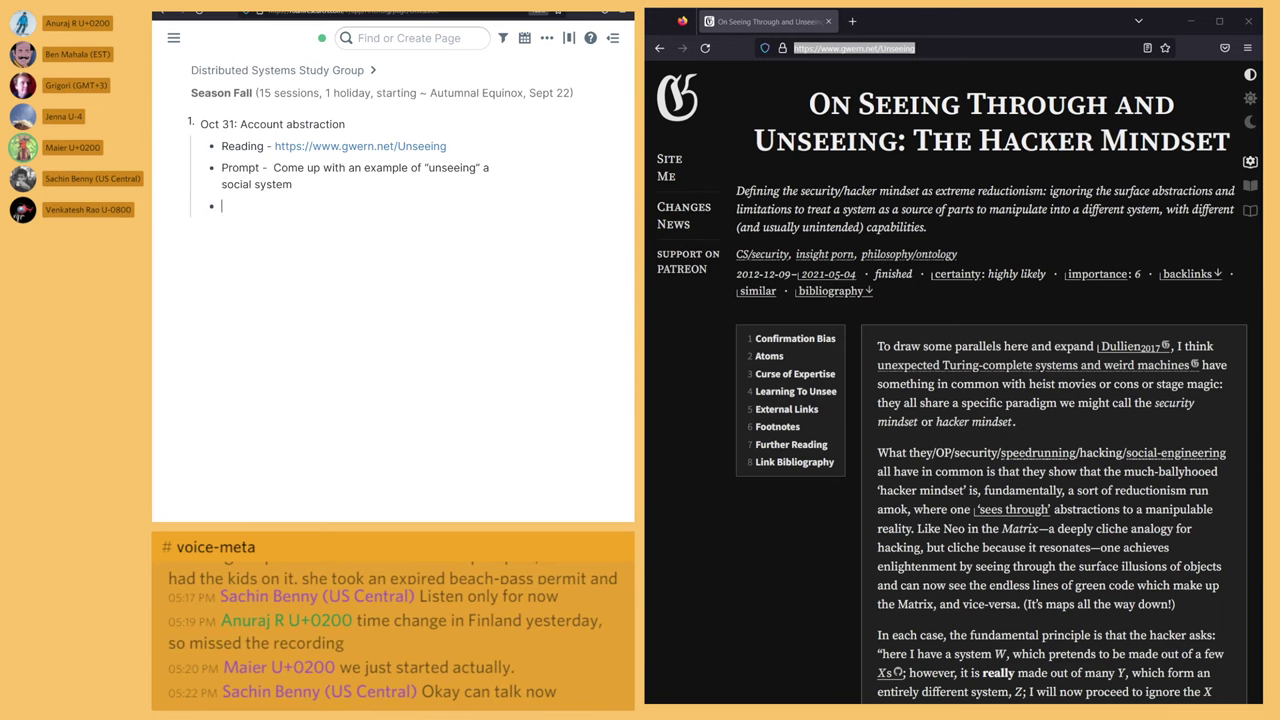
type("Discussion")
Step: Link the first participant's page under Discussion, with an indented note bullet beneath it
key("Return")
key("Tab")
type("[[Maier")
key("Down")
key("Return")
key("Return")
key("Tab")
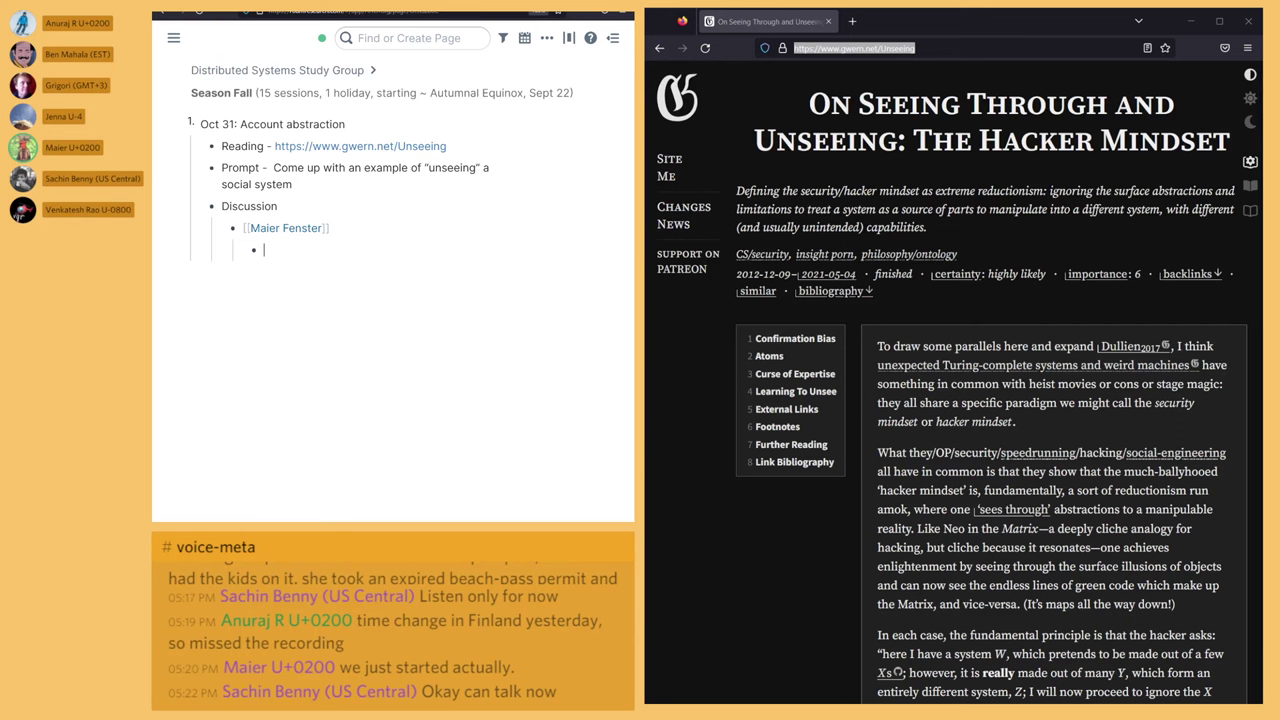
Step: Scroll the Unseeing article all the way down through its footnotes to Link Bibliography entry 91
scroll(954, 380, "down", 5)
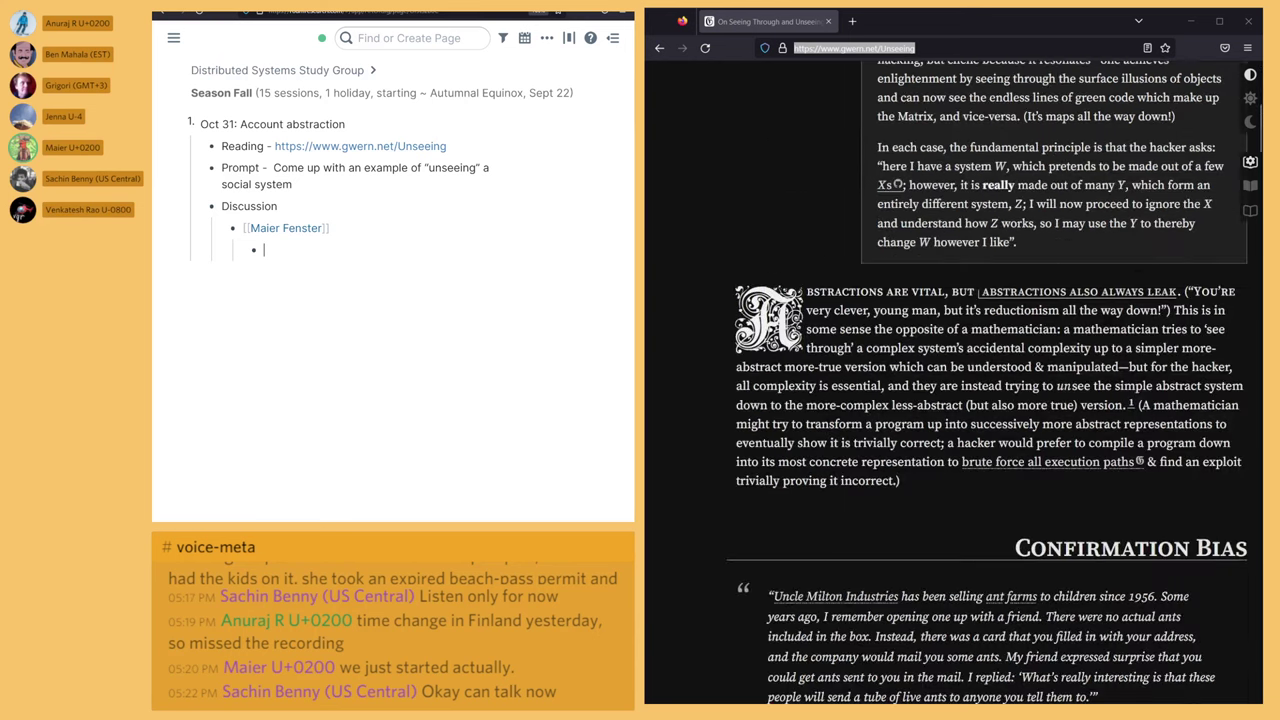
scroll(954, 380, "down", 4)
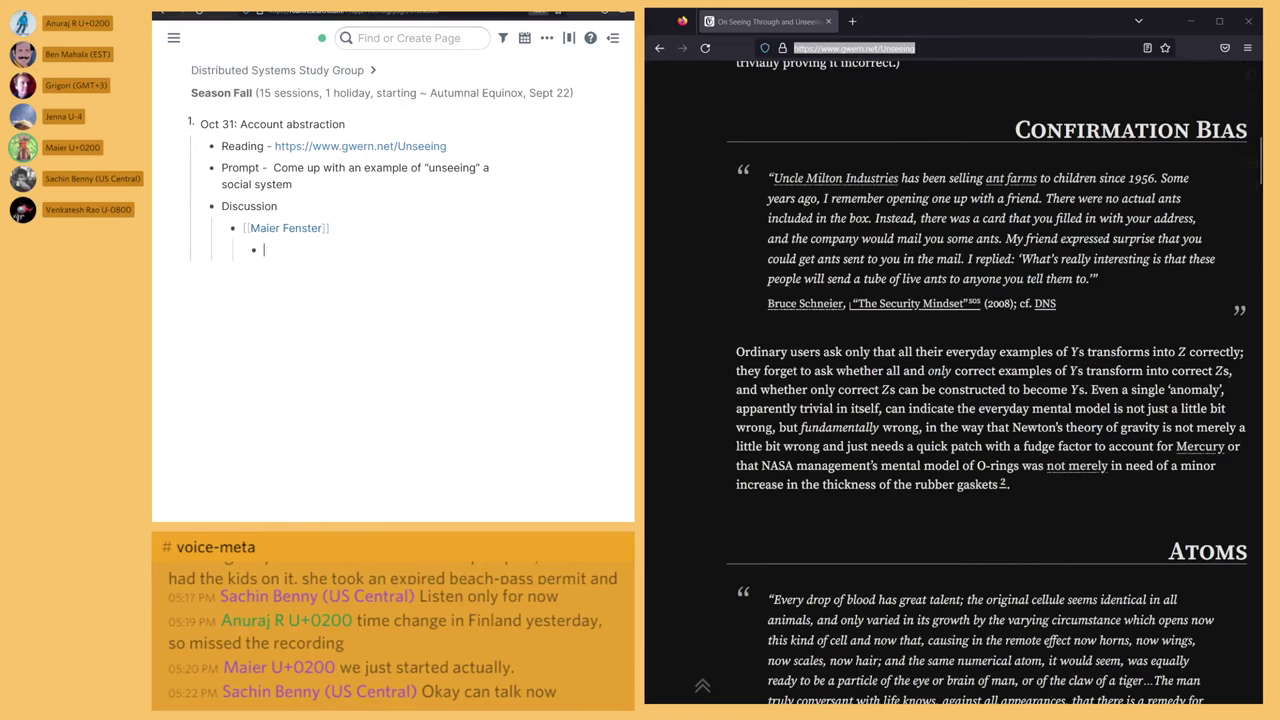
scroll(954, 380, "down", 3)
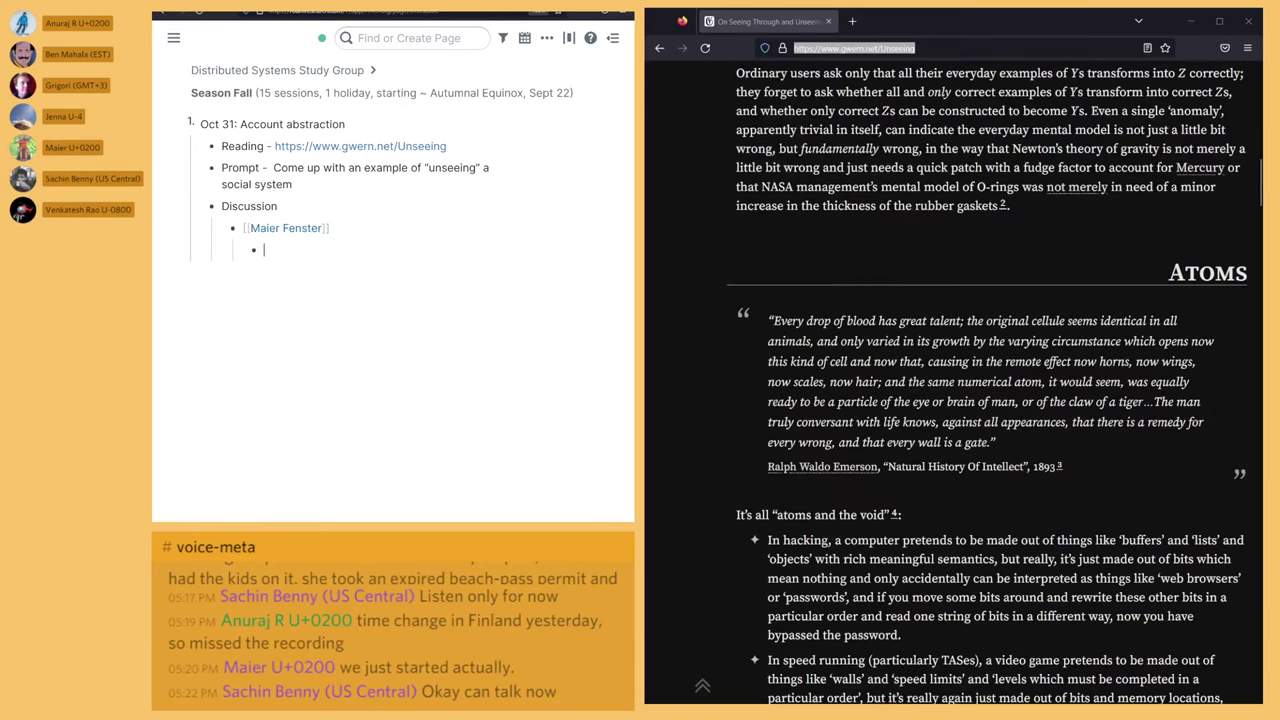
scroll(954, 380, "down", 10)
scroll(954, 380, "down", 20)
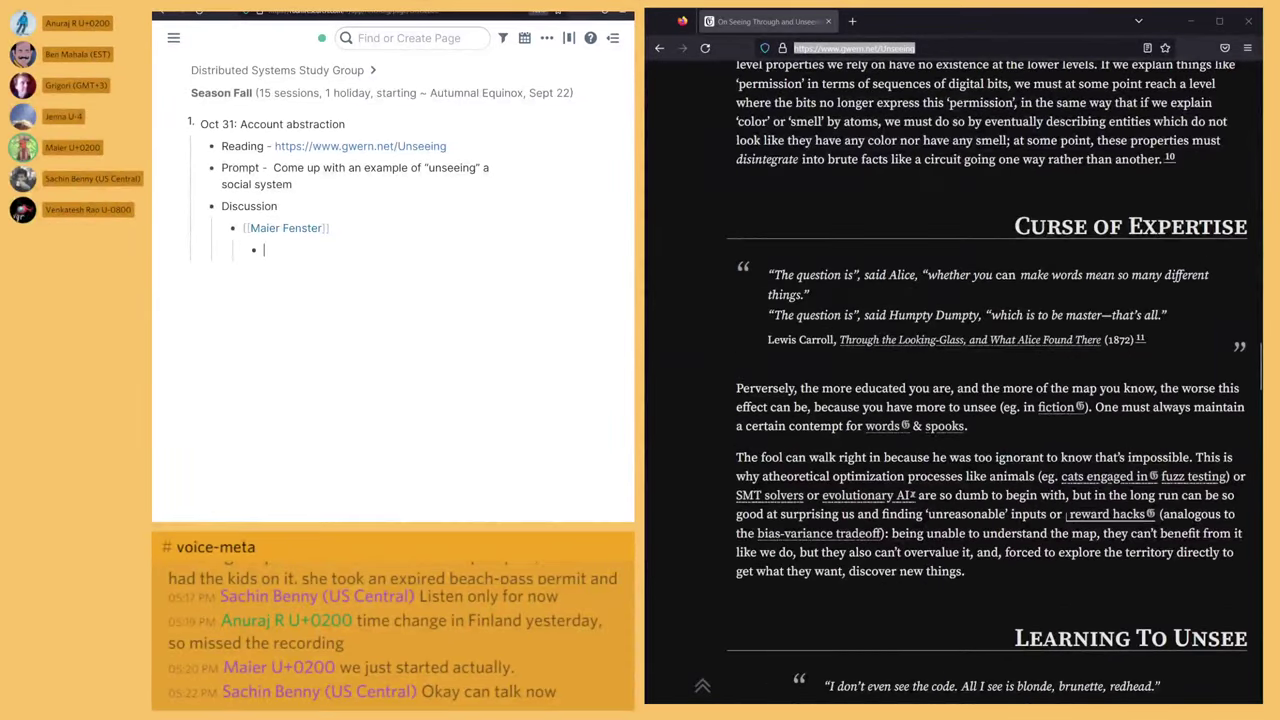
scroll(954, 380, "down", 4)
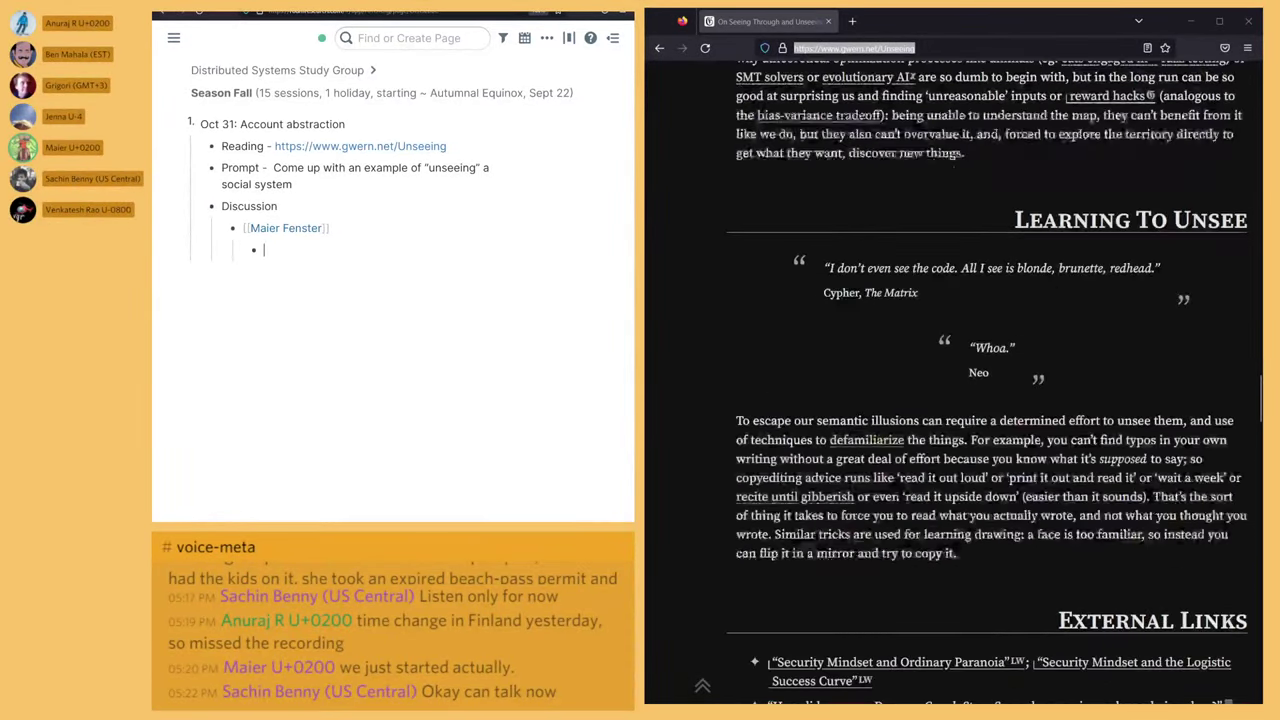
scroll(954, 380, "down", 6)
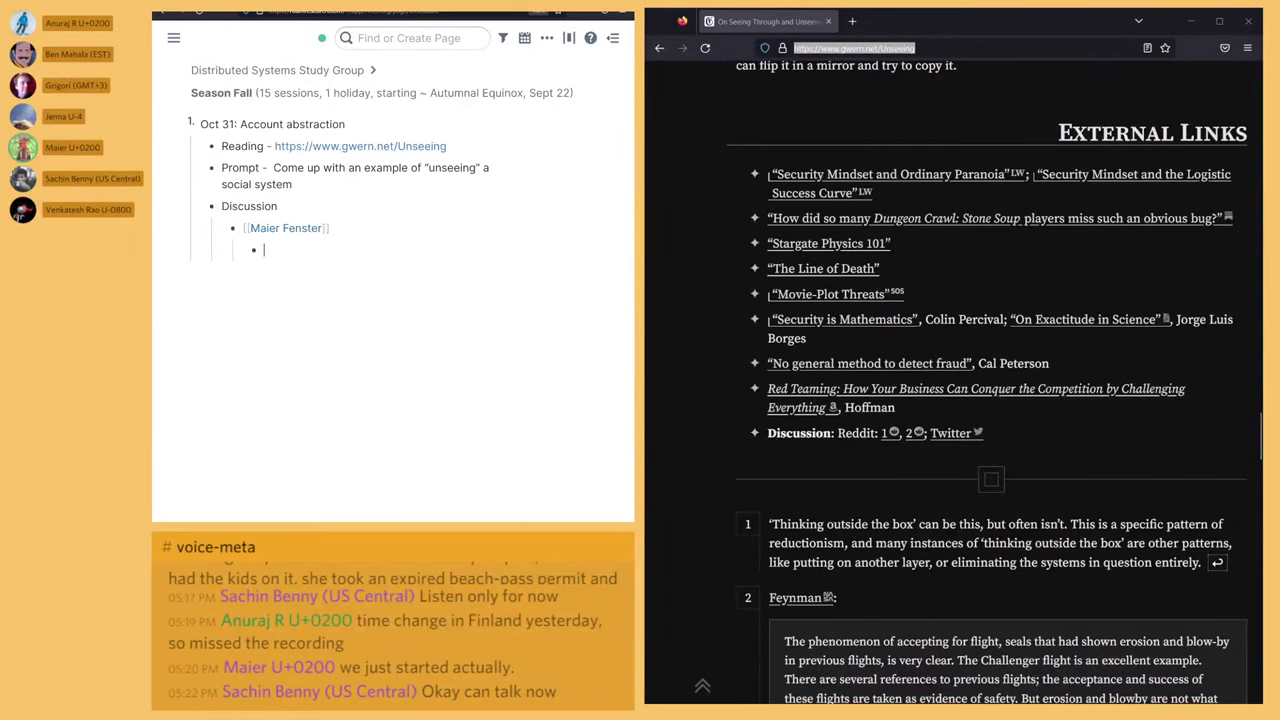
scroll(954, 380, "down", 5)
scroll(954, 380, "down", 8)
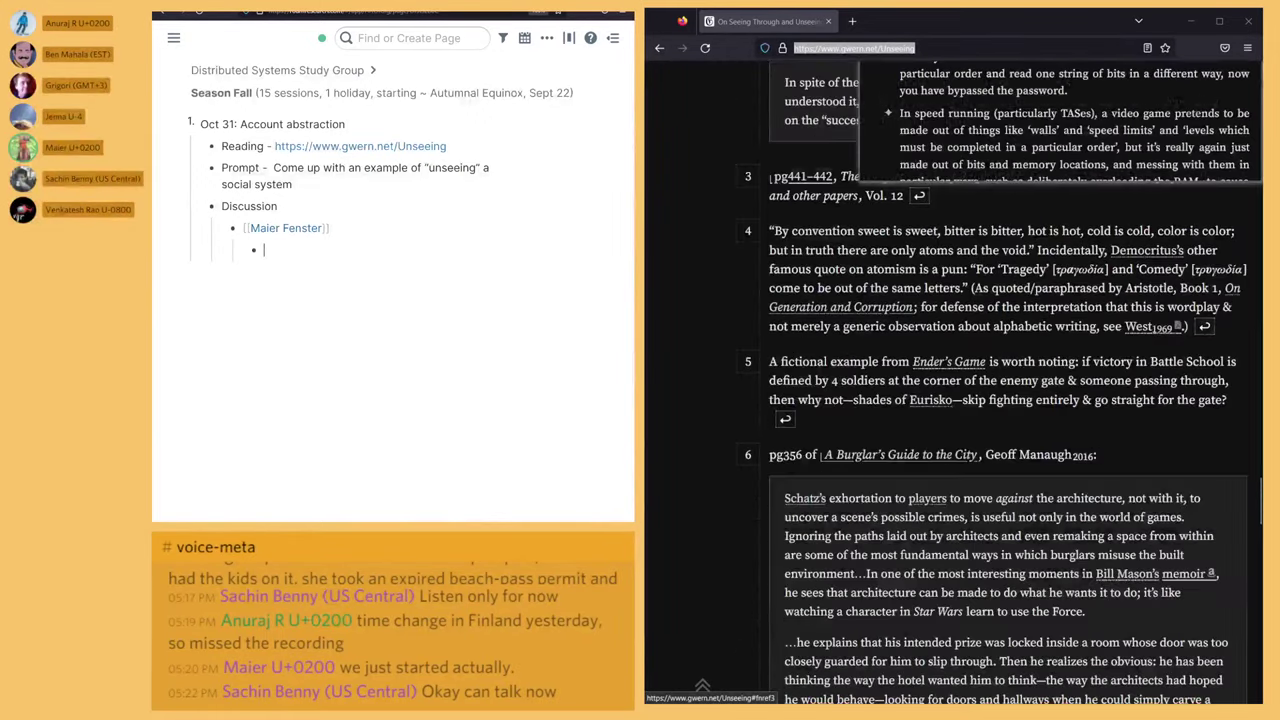
scroll(954, 380, "down", 20)
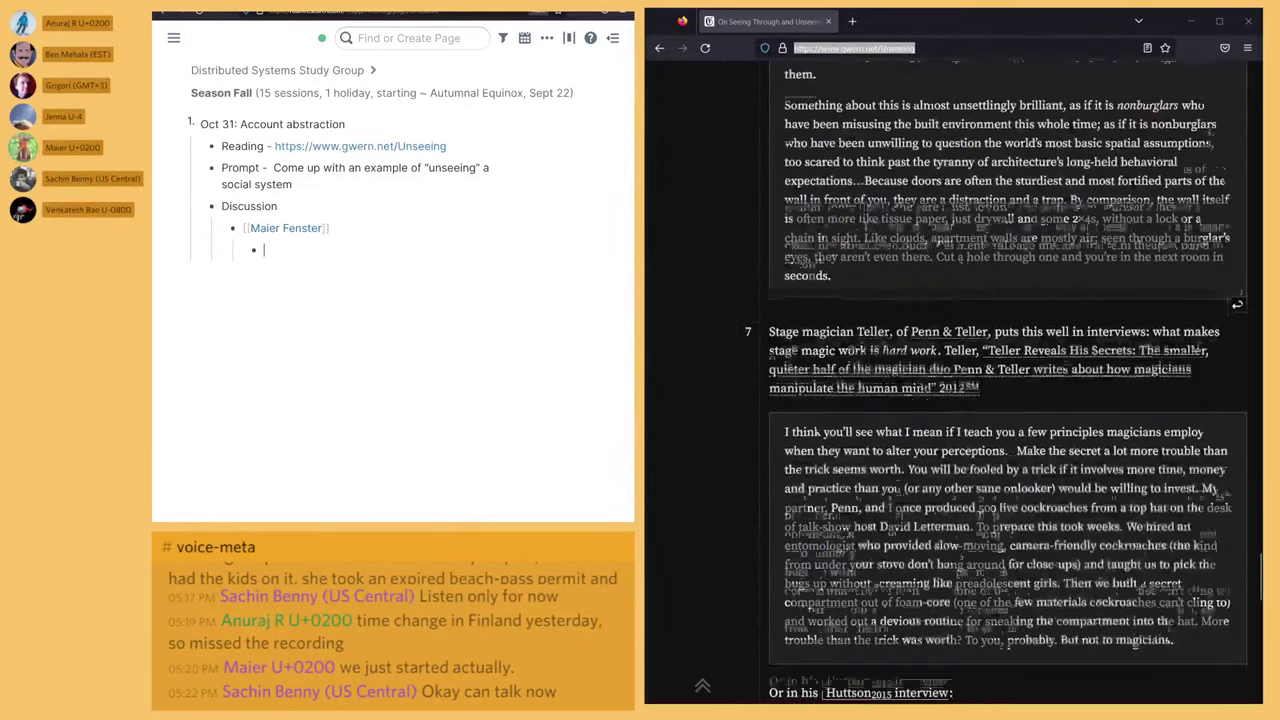
scroll(954, 380, "down", 11)
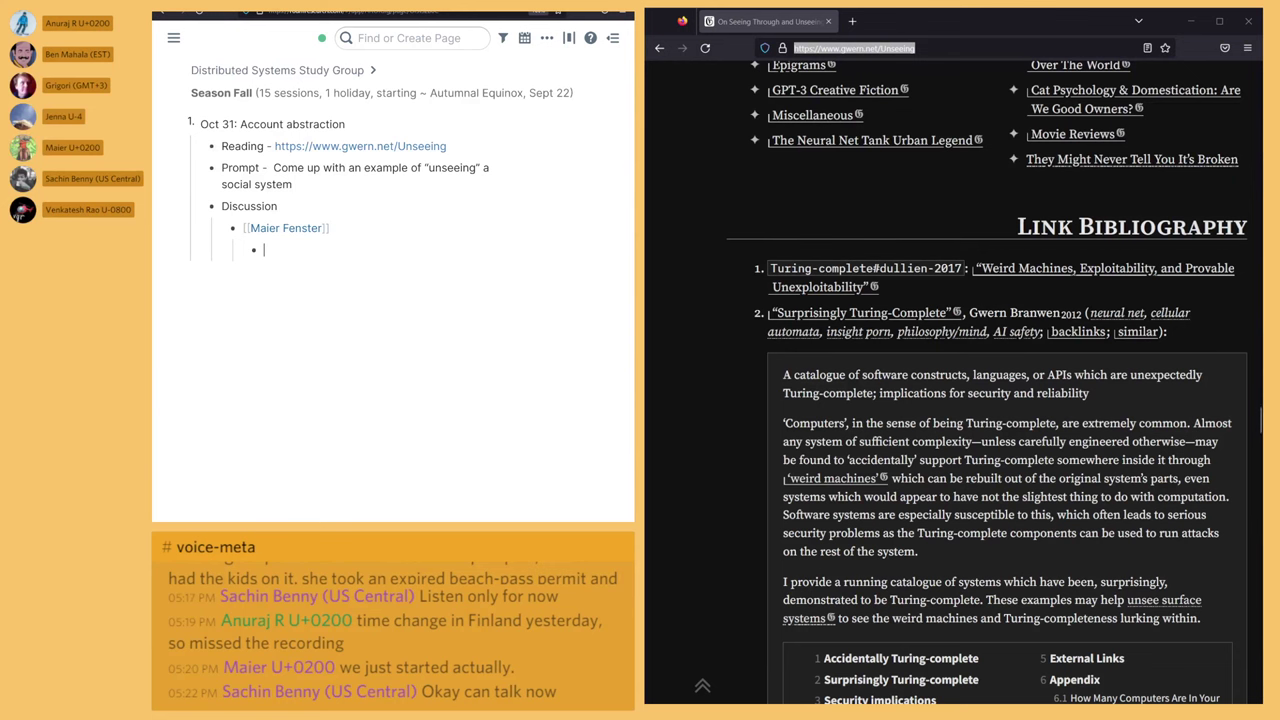
scroll(954, 380, "down", 5)
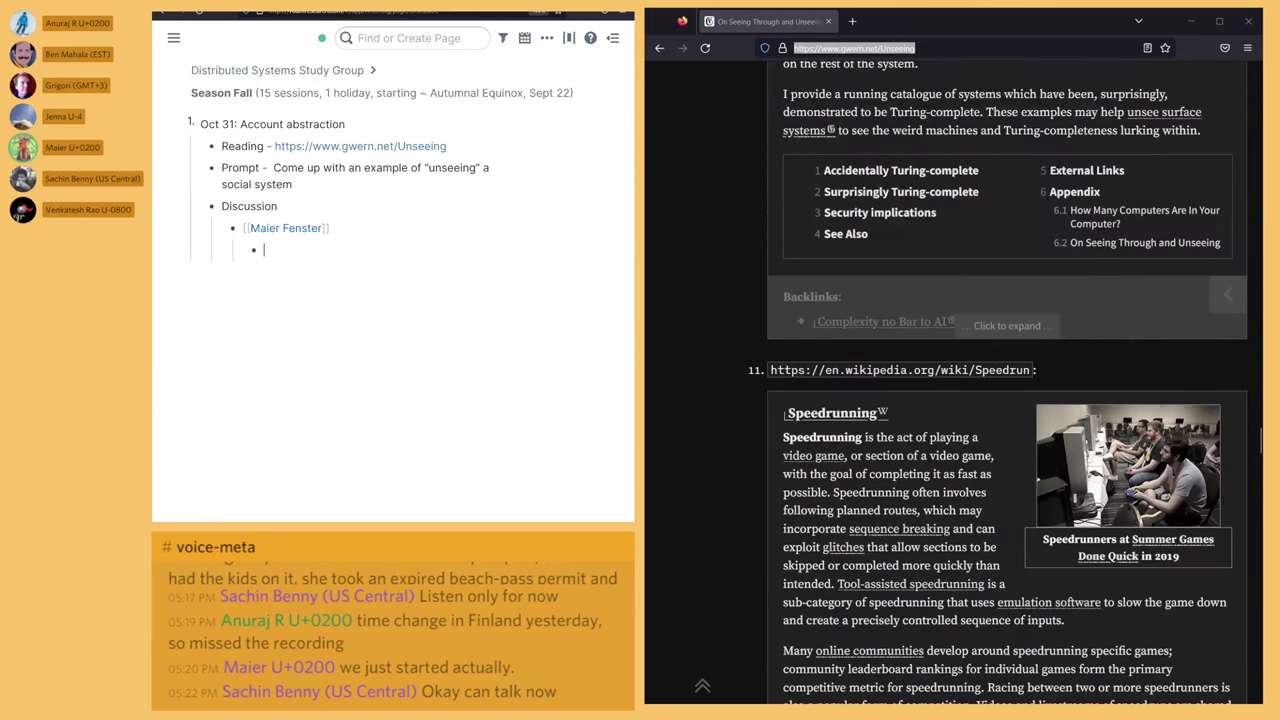
scroll(954, 380, "down", 5)
scroll(954, 380, "down", 5)
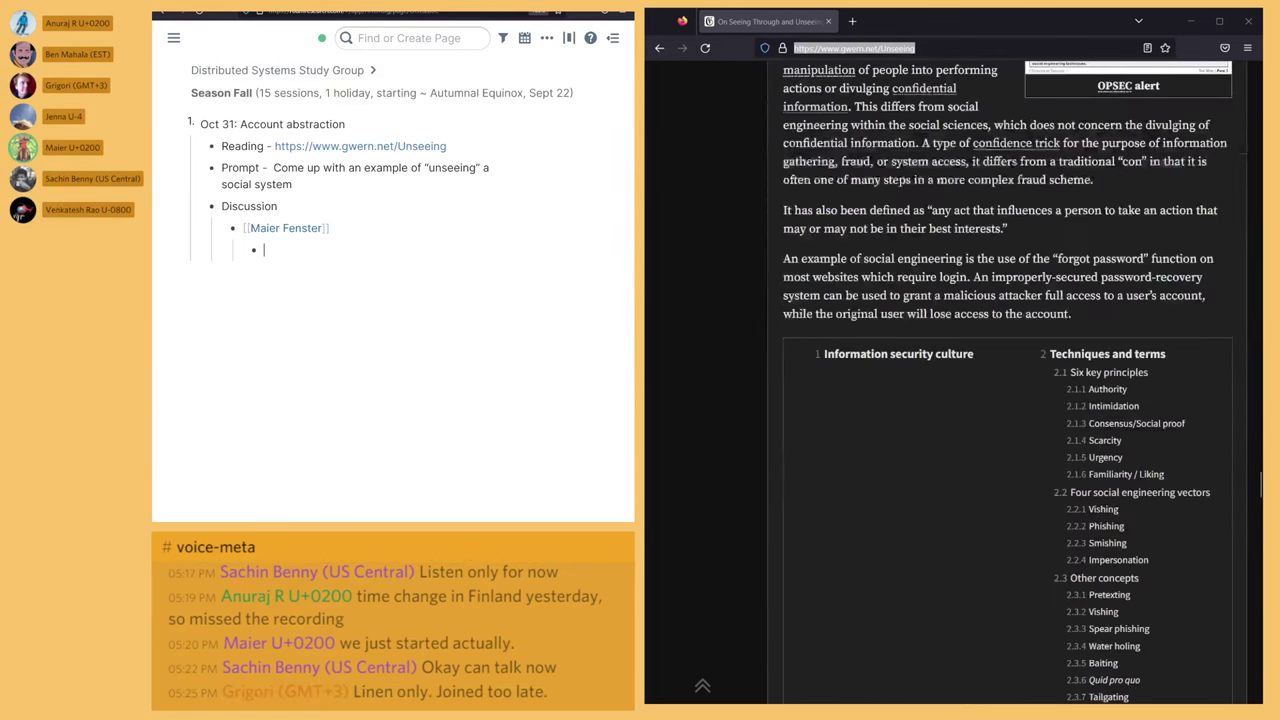
scroll(954, 380, "down", 5)
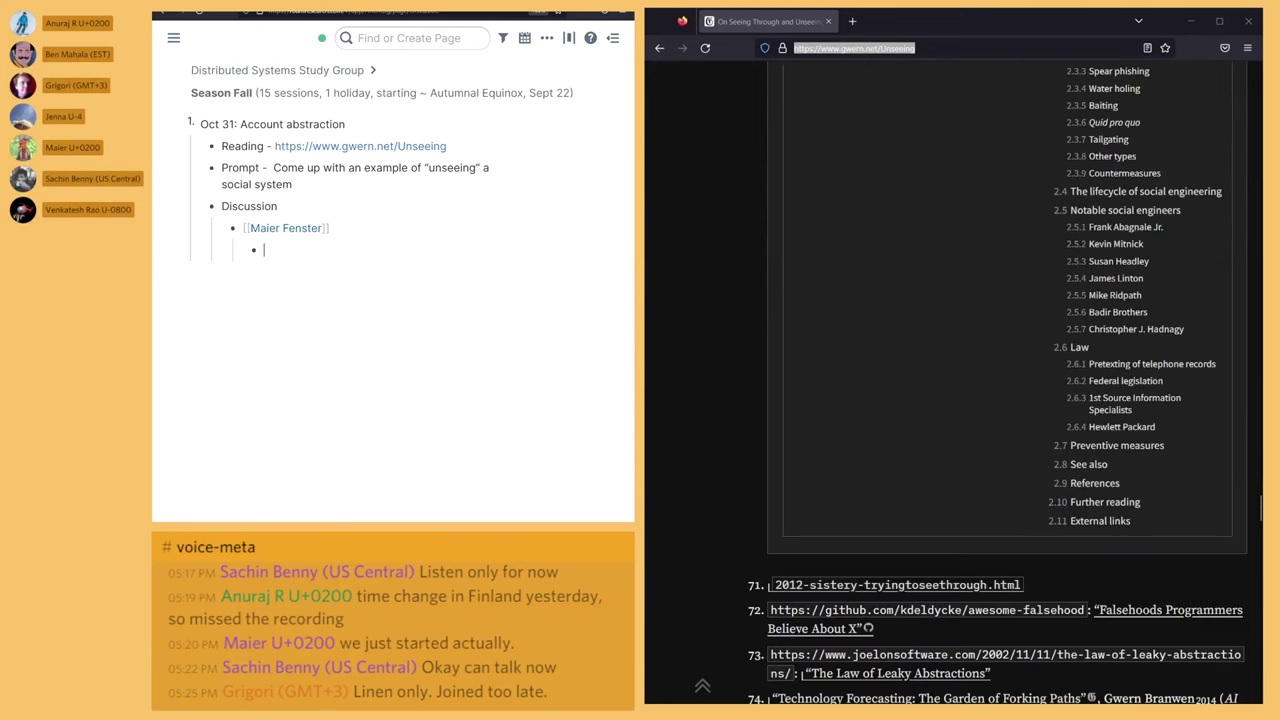
scroll(954, 380, "down", 5)
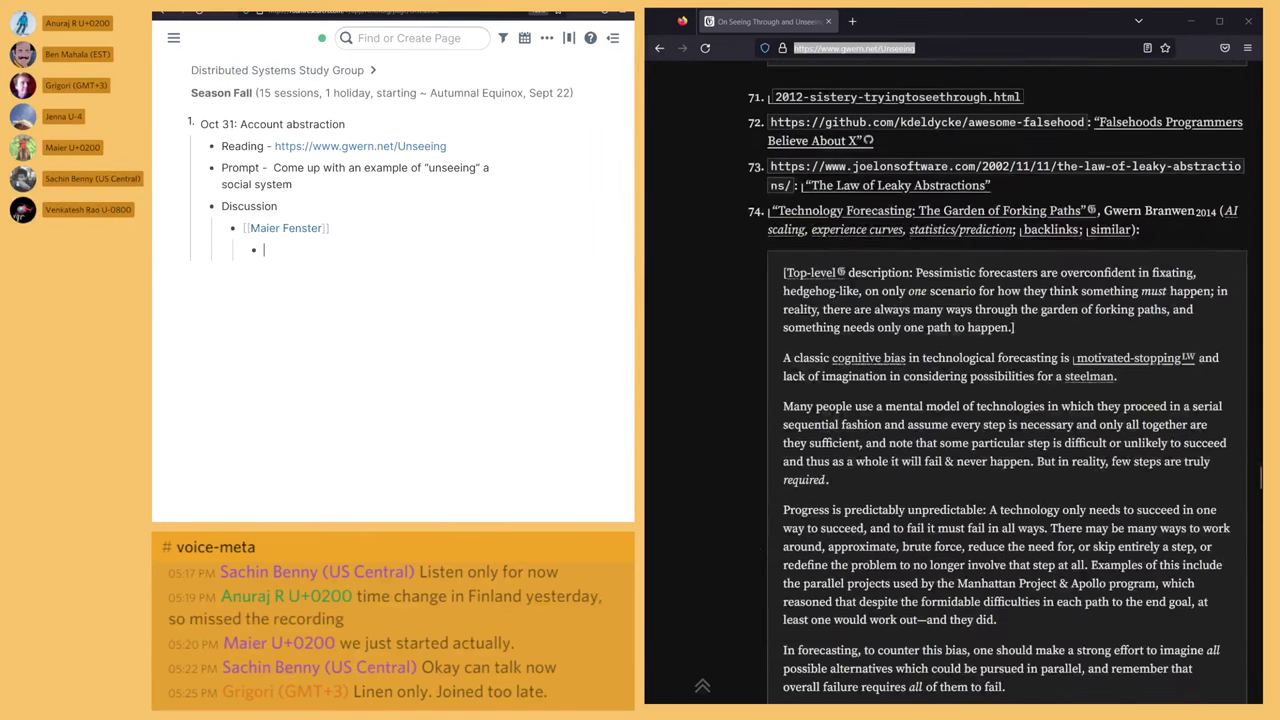
scroll(954, 380, "down", 2)
scroll(1007, 380, "down", 12)
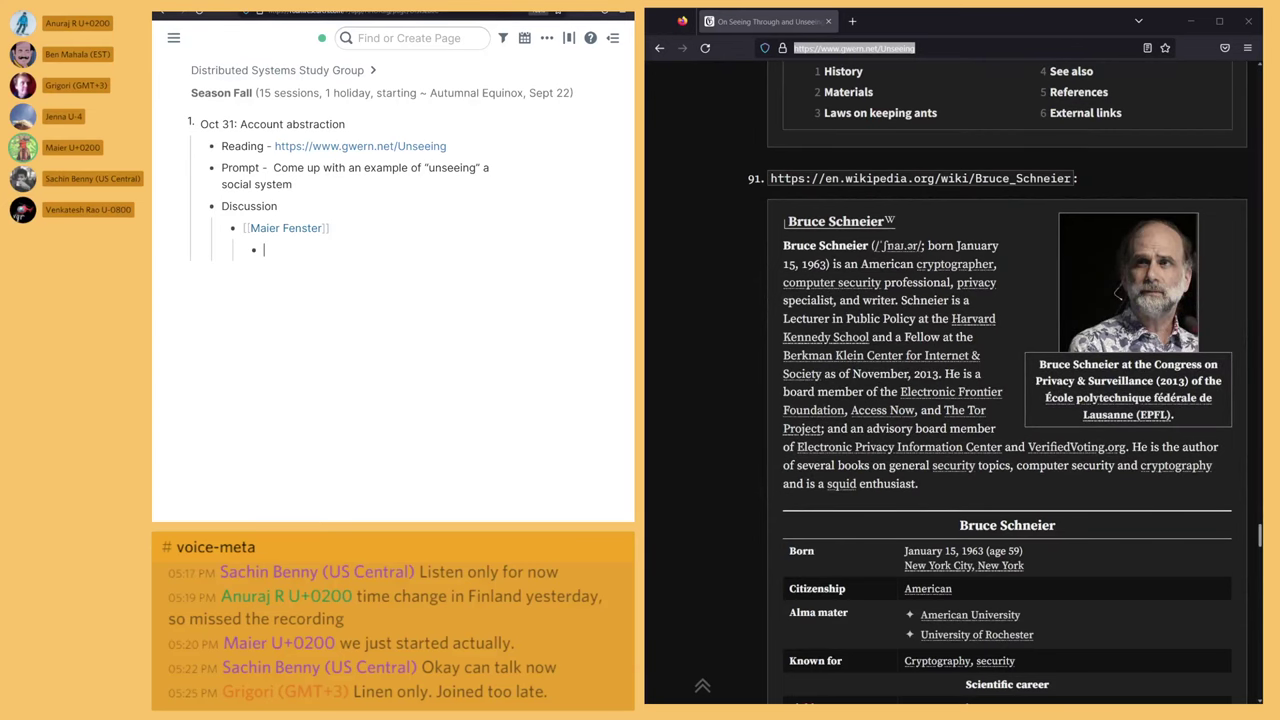
Step: Jump back to the article's title, then scroll down to the Confirmation Bias and Atoms sections
key("Home")
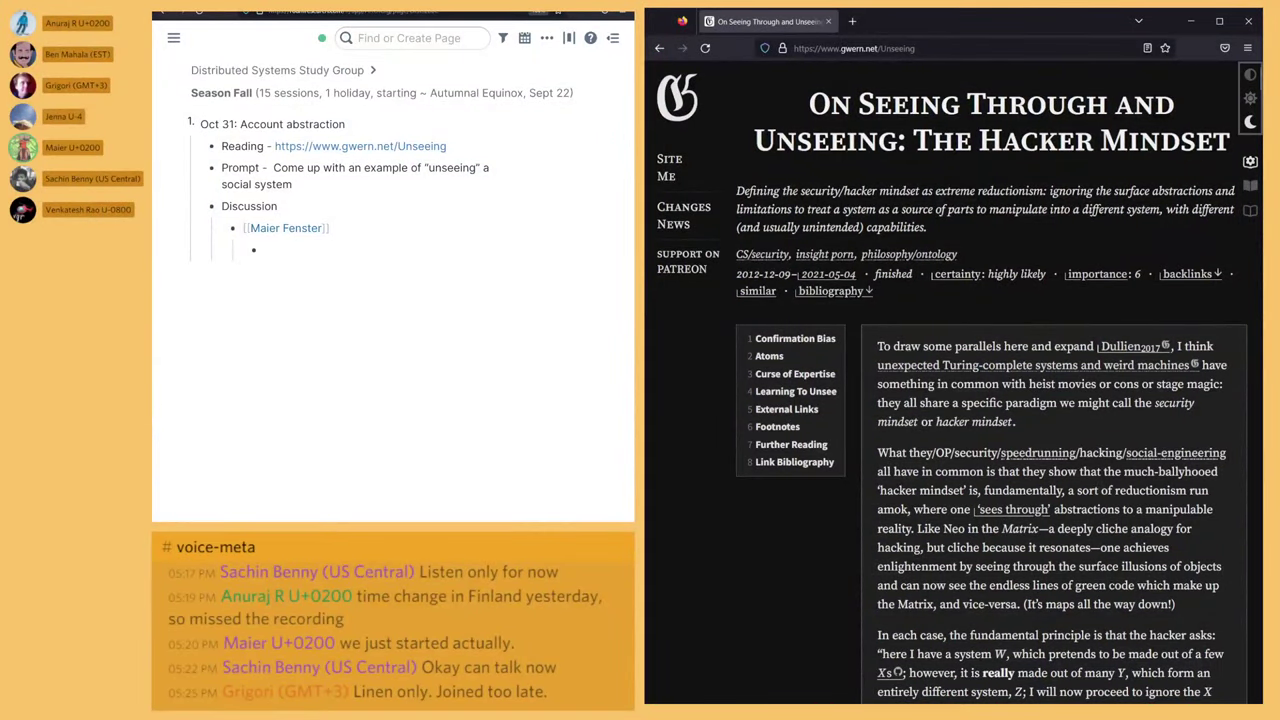
key("Page_Down")
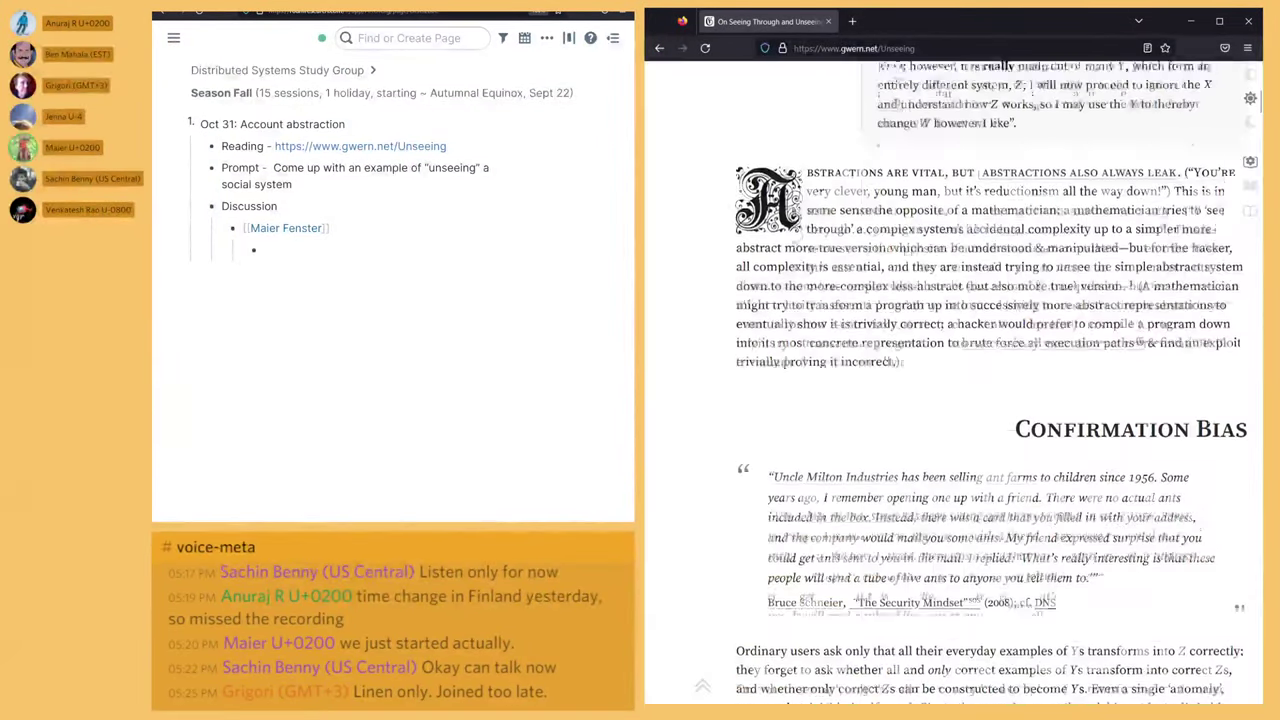
key("Page_Up")
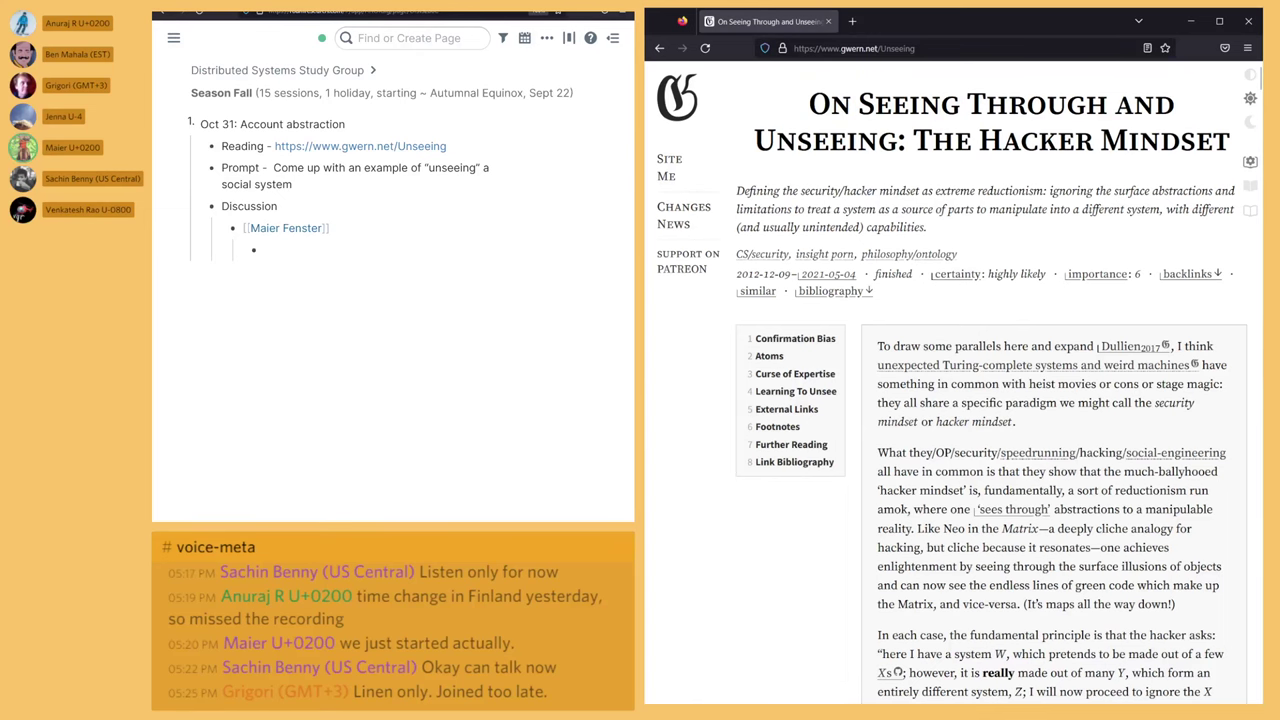
scroll(950, 400, "down", 3)
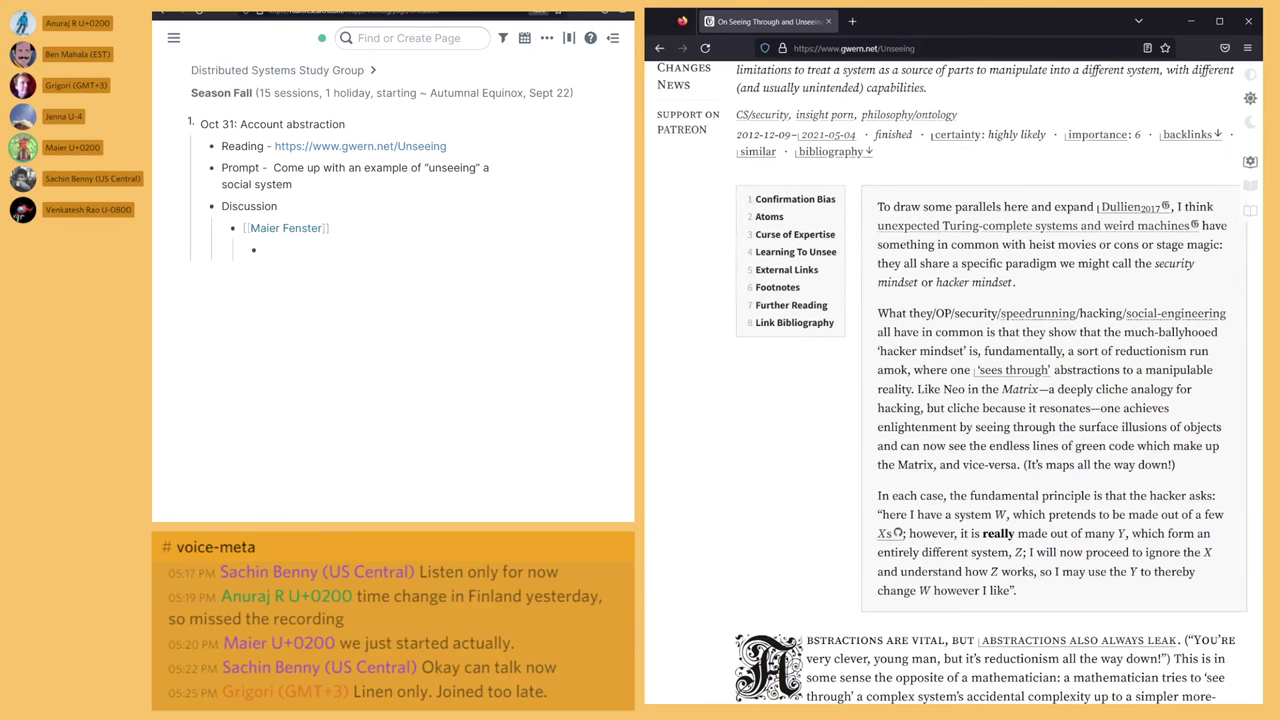
scroll(950, 400, "down", 3)
scroll(950, 400, "down", 3)
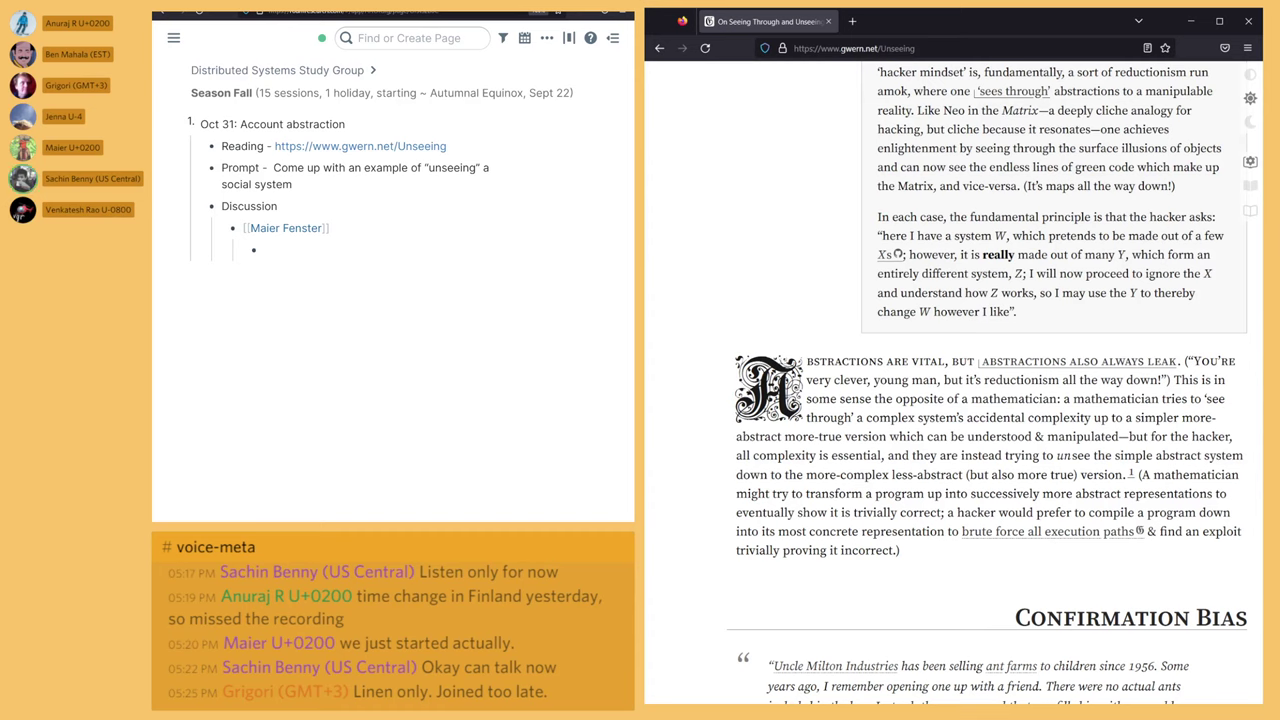
Step: Read through the Atoms section's hotel-room, lockpicking, stage magic and social-engineering examples
key("Page_Down")
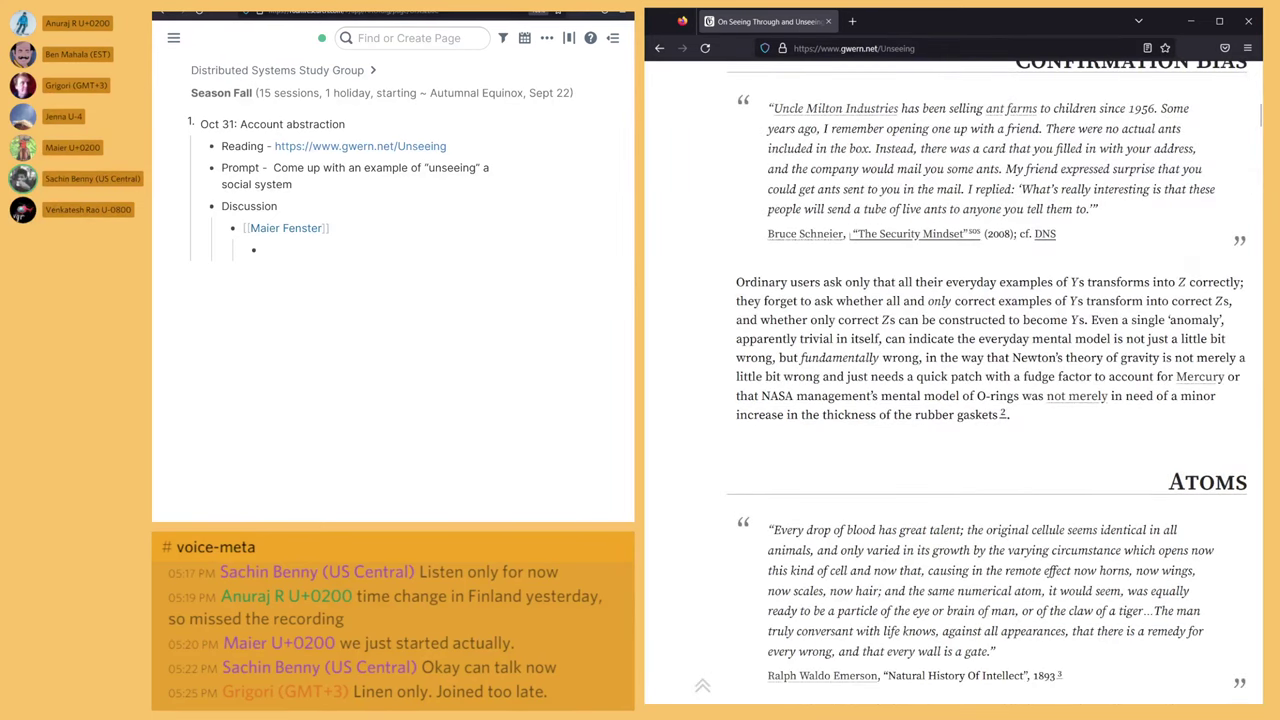
key("Down")
key("Down")
key("Down")
key("Down")
key("Down")
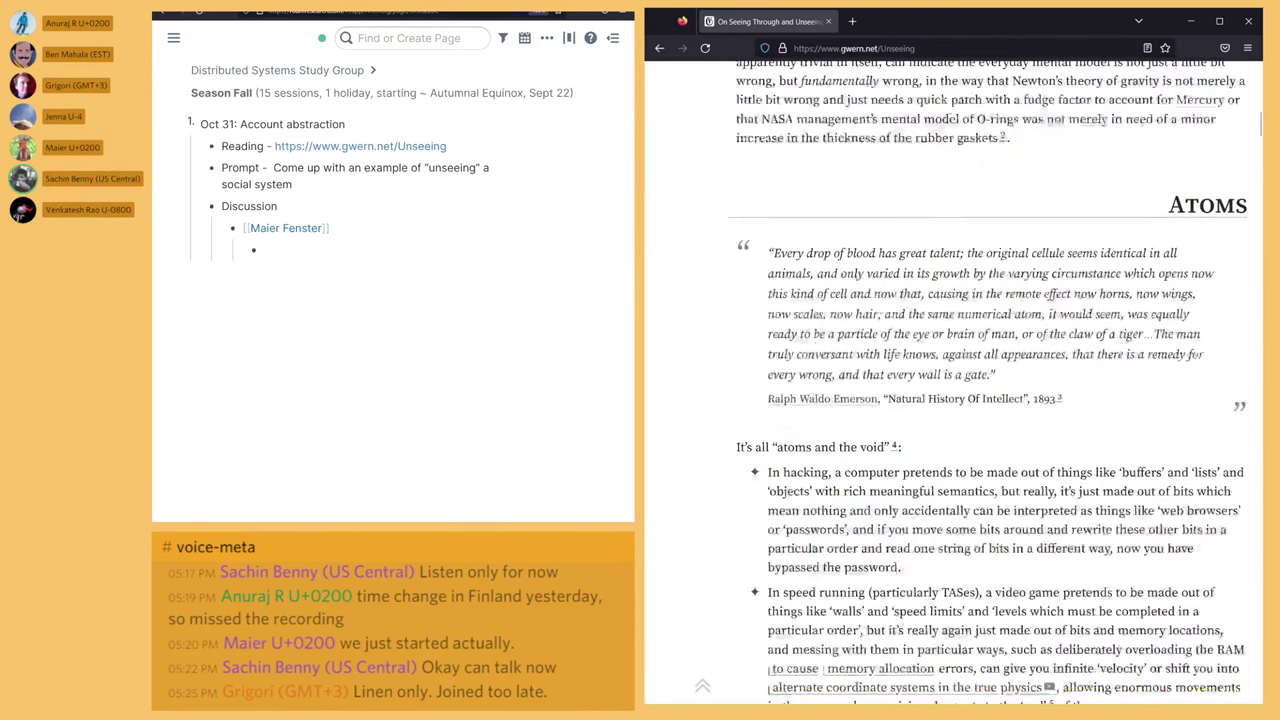
key("Down")
key("Down")
key("Down")
key("Down")
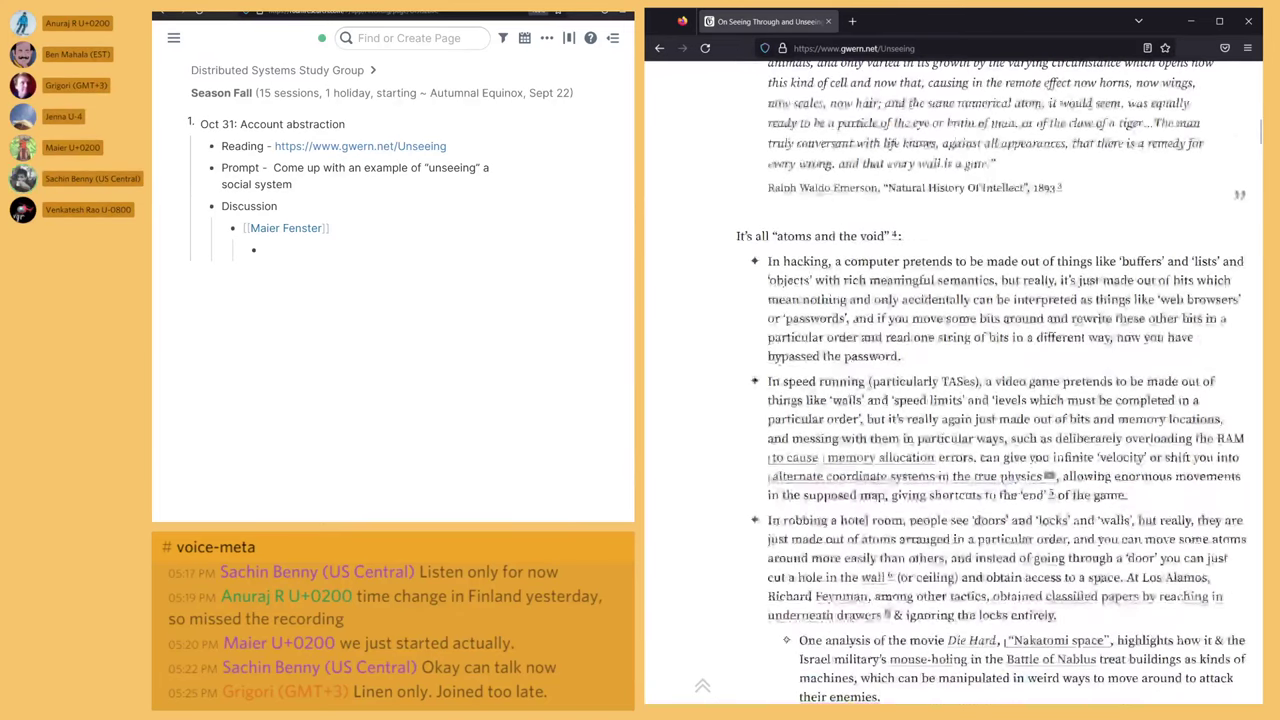
key("Down")
key("Down")
key("Down")
key("Down")
key("Down")
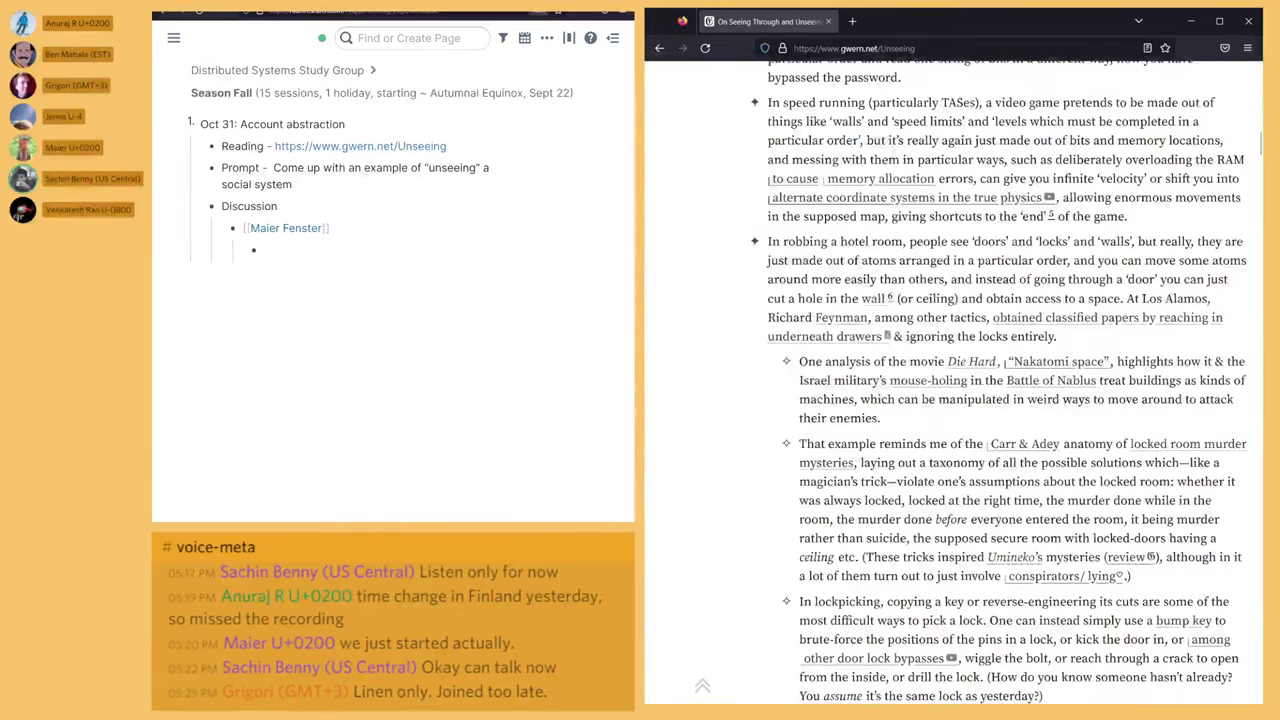
key("Down")
key("Down")
key("Down")
key("Down")
key("Down")
key("Down")
key("Down")
key("Down")
key("Down")
key("Down")
key("Down")
key("Down")
key("Down")
key("Down")
key("Down")
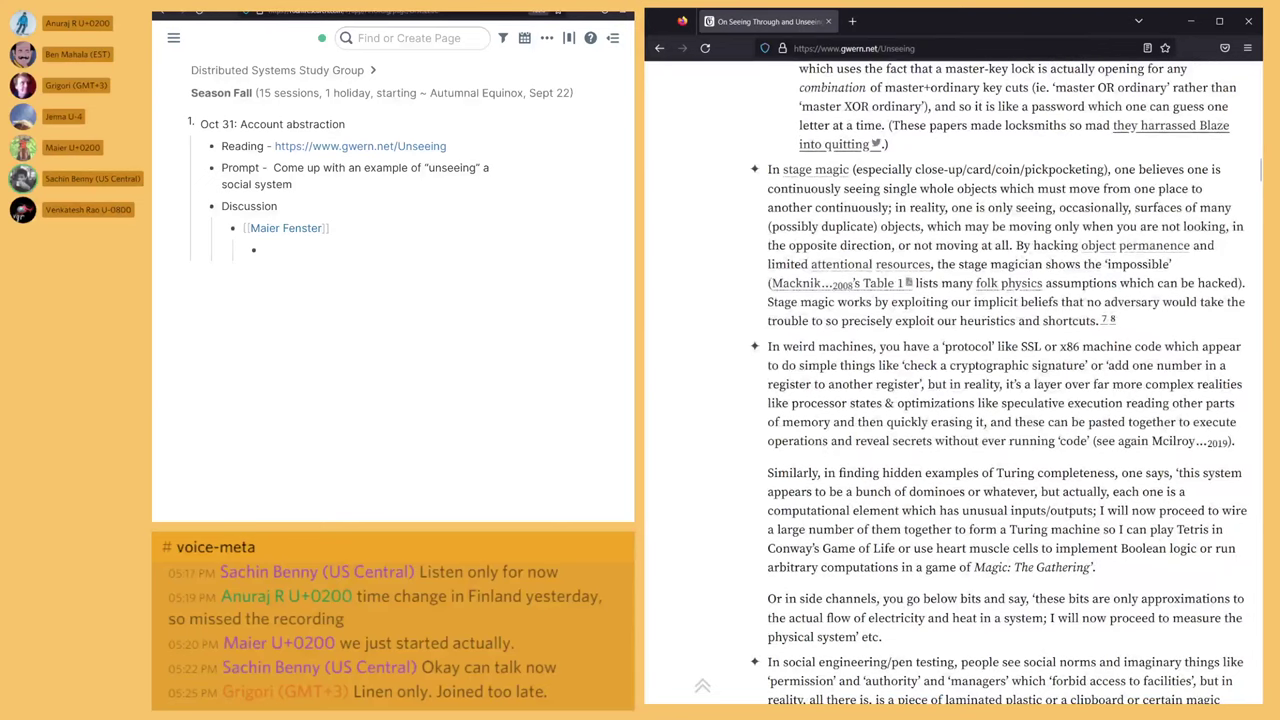
key("Down")
key("Down")
key("Down")
key("Down")
key("Down")
key("Down")
key("Down")
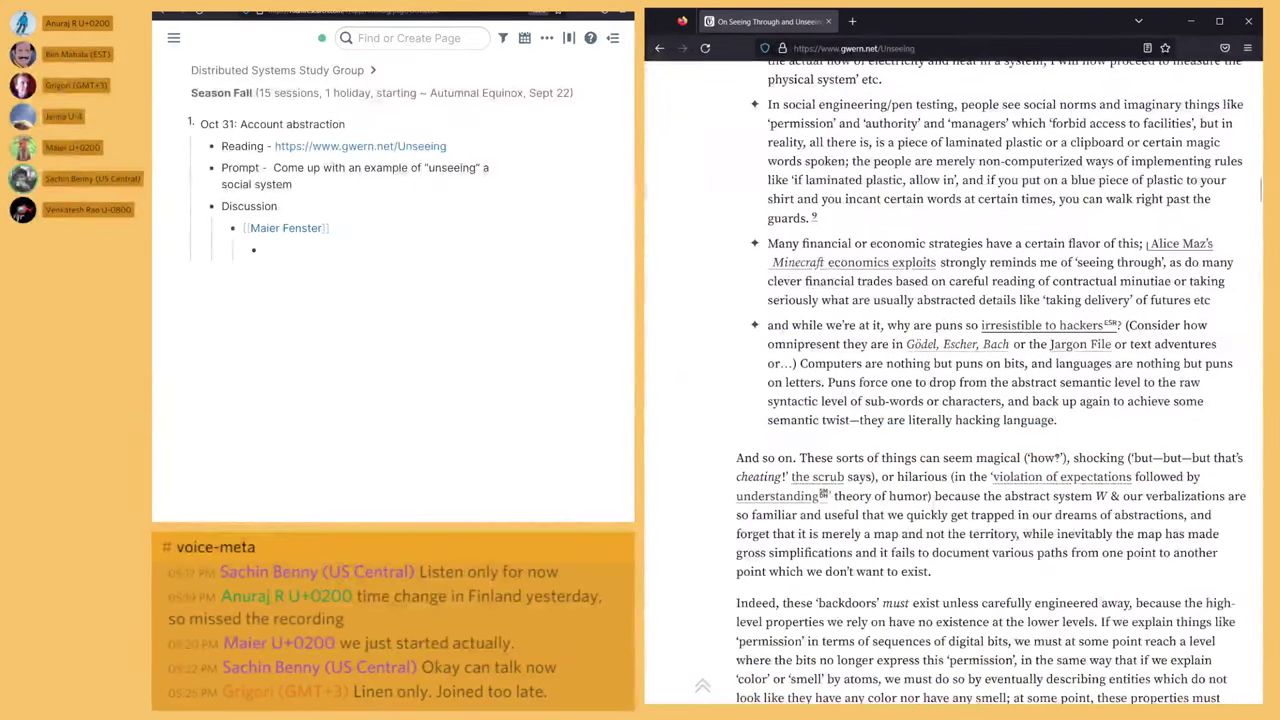
key("Down")
key("Down")
key("Down")
key("Down")
Step: Continue through Curse of Expertise and Learning To Unsee to External Links, then scroll back to 'atoms and the void'
key("Down")
key("Down")
key("Down")
key("Down")
key("Down")
key("Down")
key("Down")
key("Down")
key("Down")
key("Down")
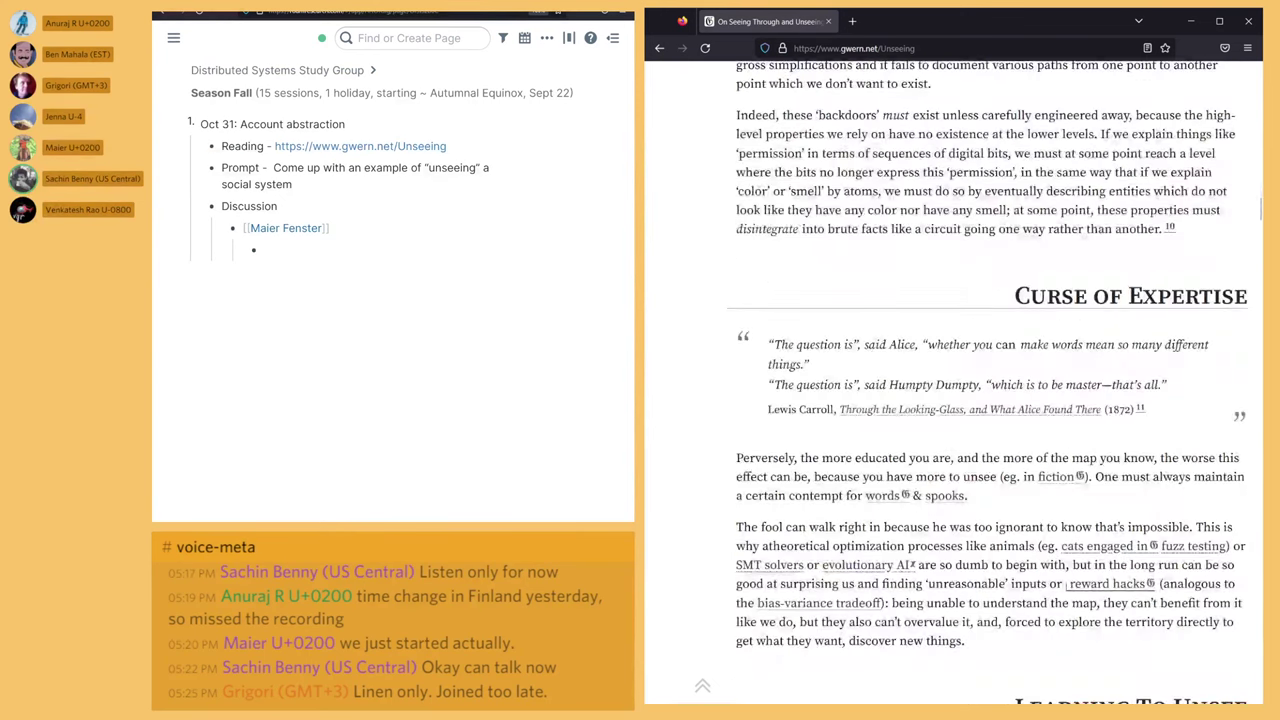
key("Down")
key("Down")
key("Down")
key("Down")
key("Down")
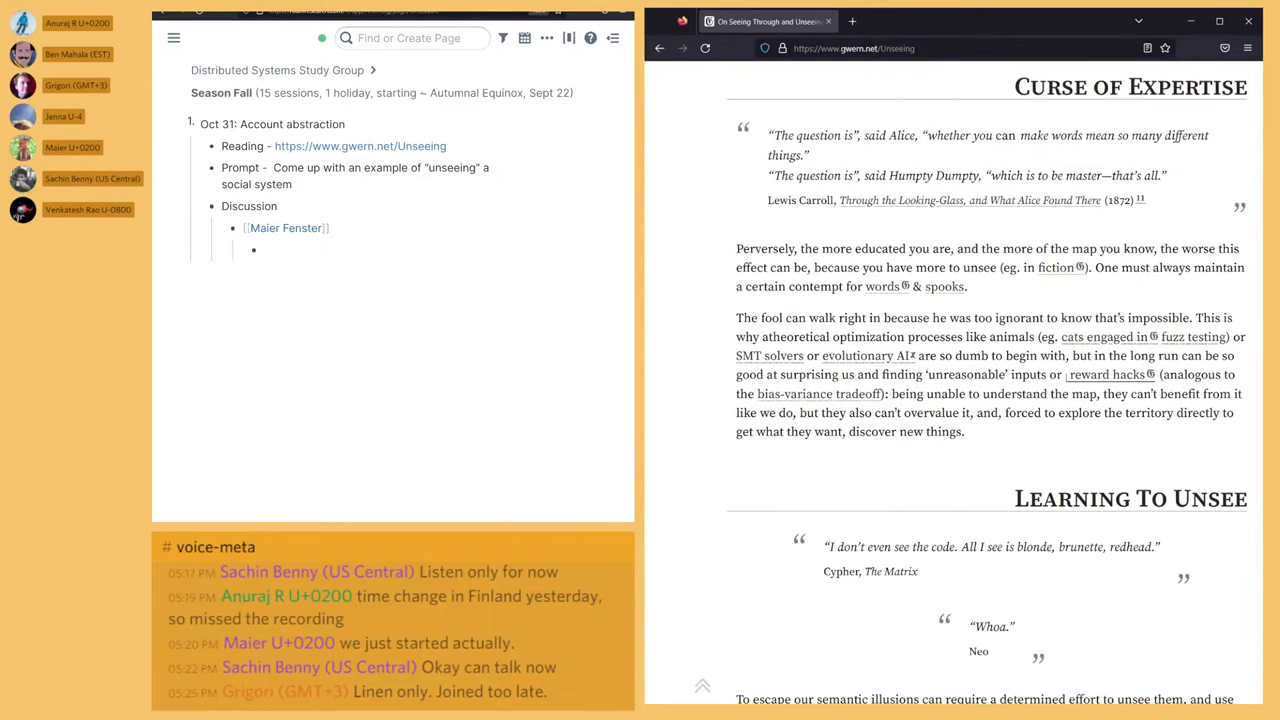
key("Down")
key("Down")
key("Down")
key("Down")
key("Down")
key("Down")
key("Down")
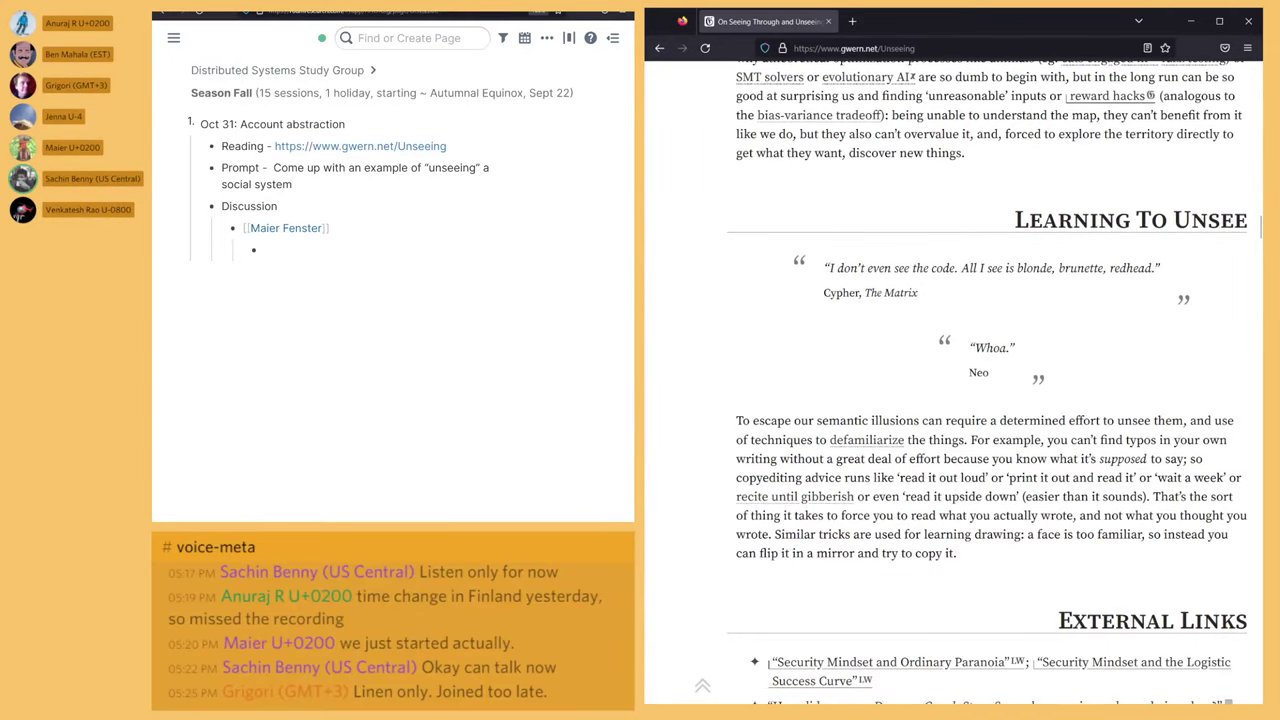
key("Down")
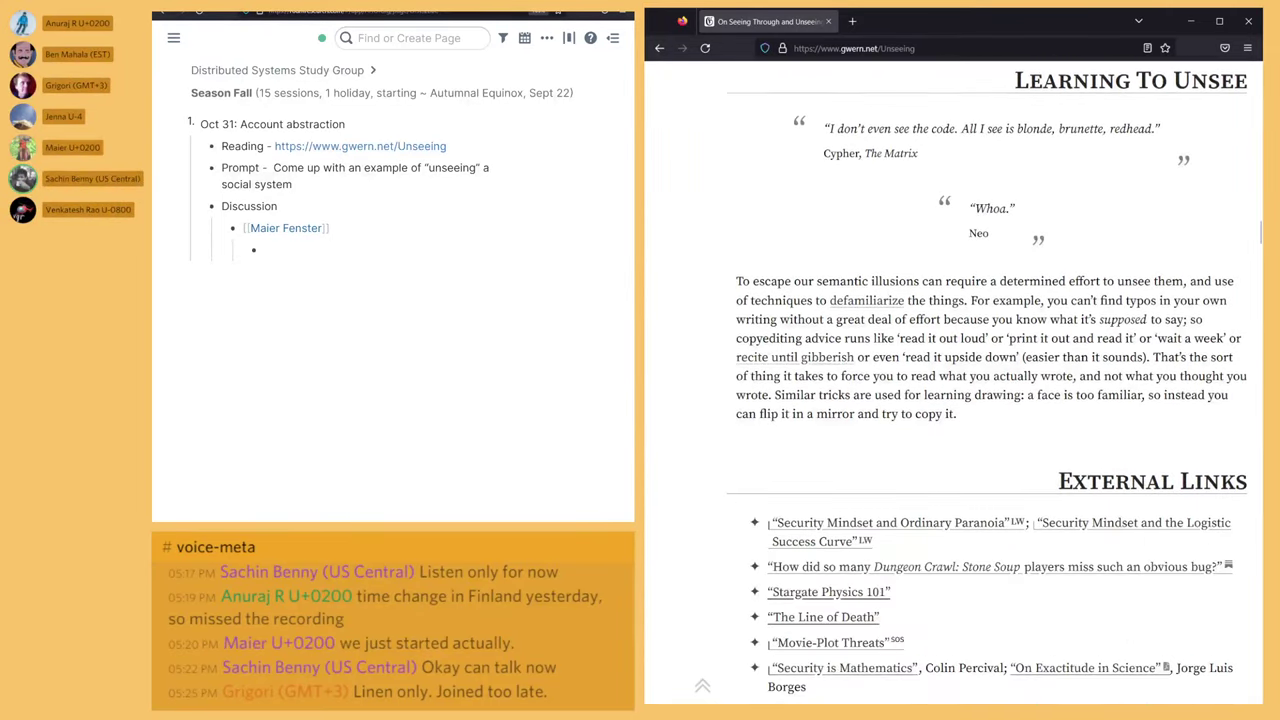
key("Down")
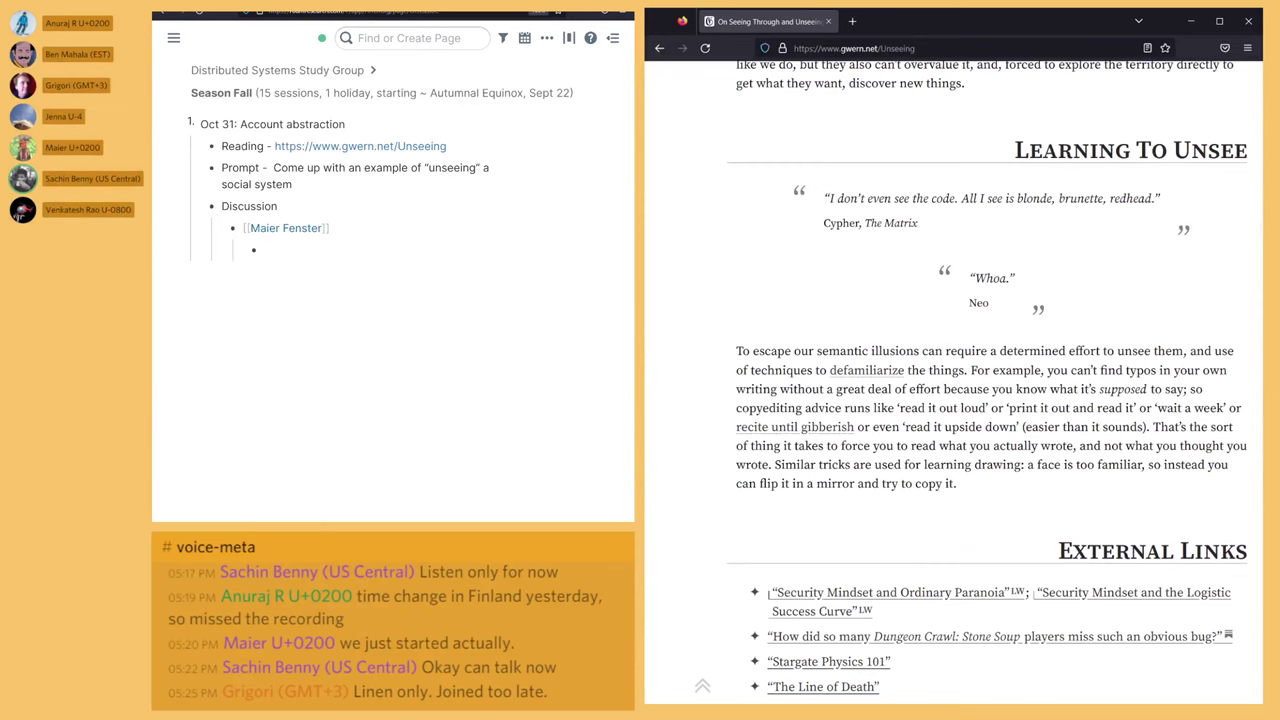
key("Down")
key("Down")
key("Down")
key("Down")
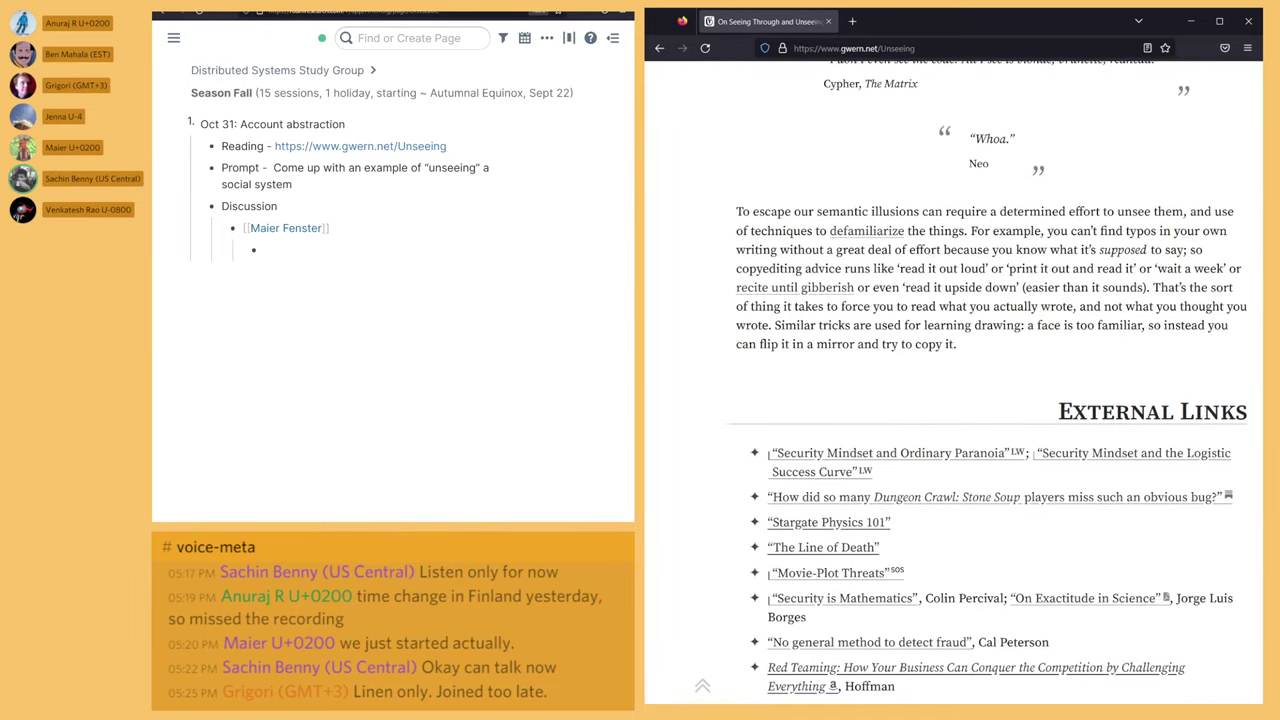
scroll(955, 380, "up", 20)
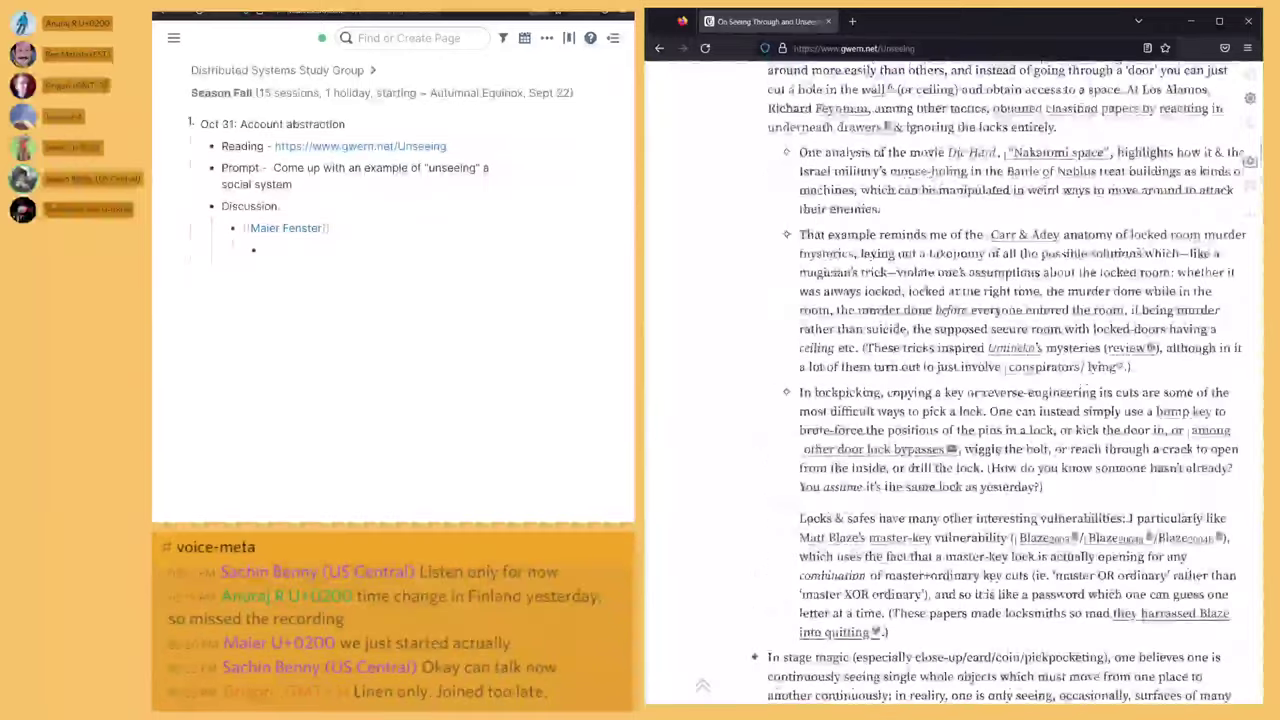
scroll(955, 380, "up", 4)
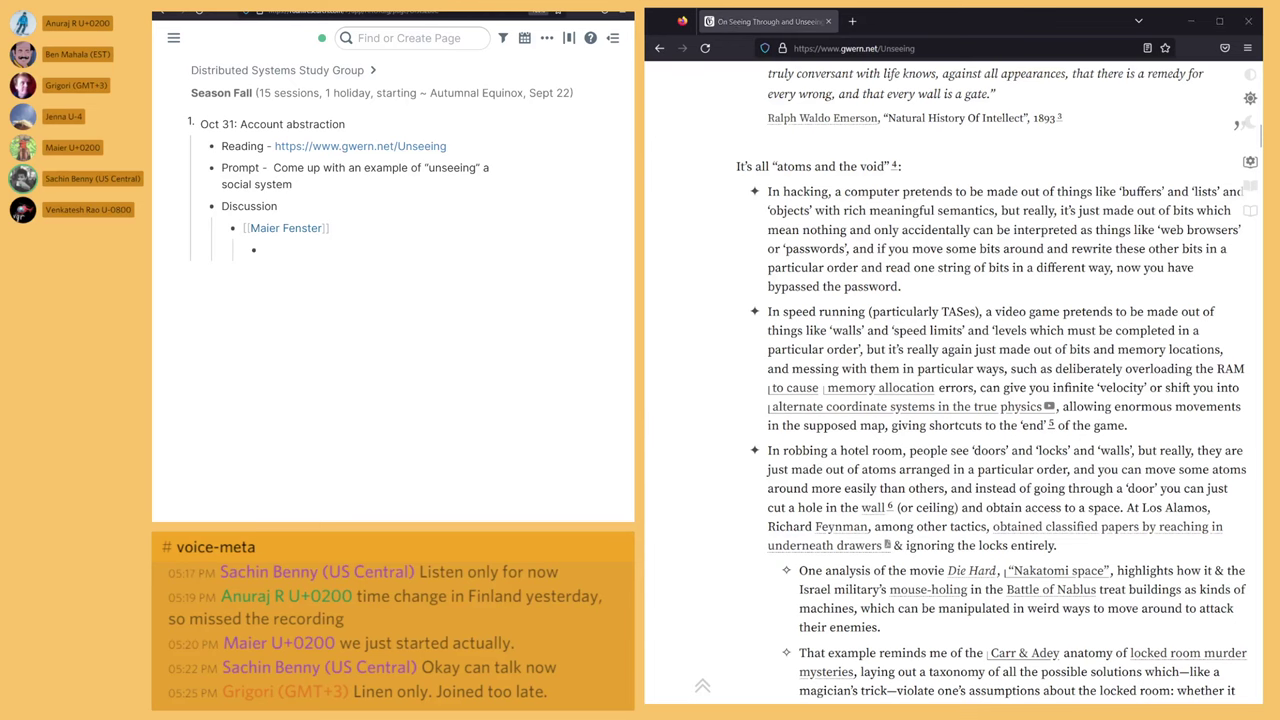
Step: Link the second participant's page under Discussion with an indented 'skate park design story' note
type("[[Sac")
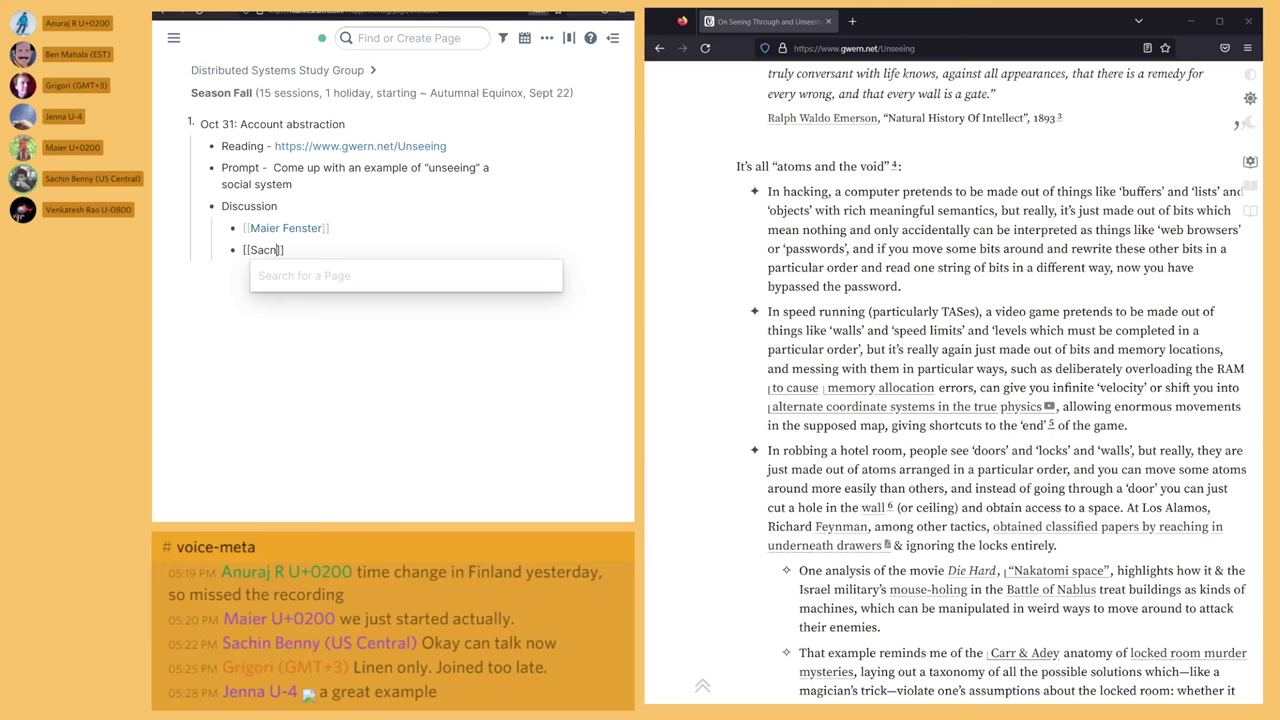
key("Down")
key("Return")
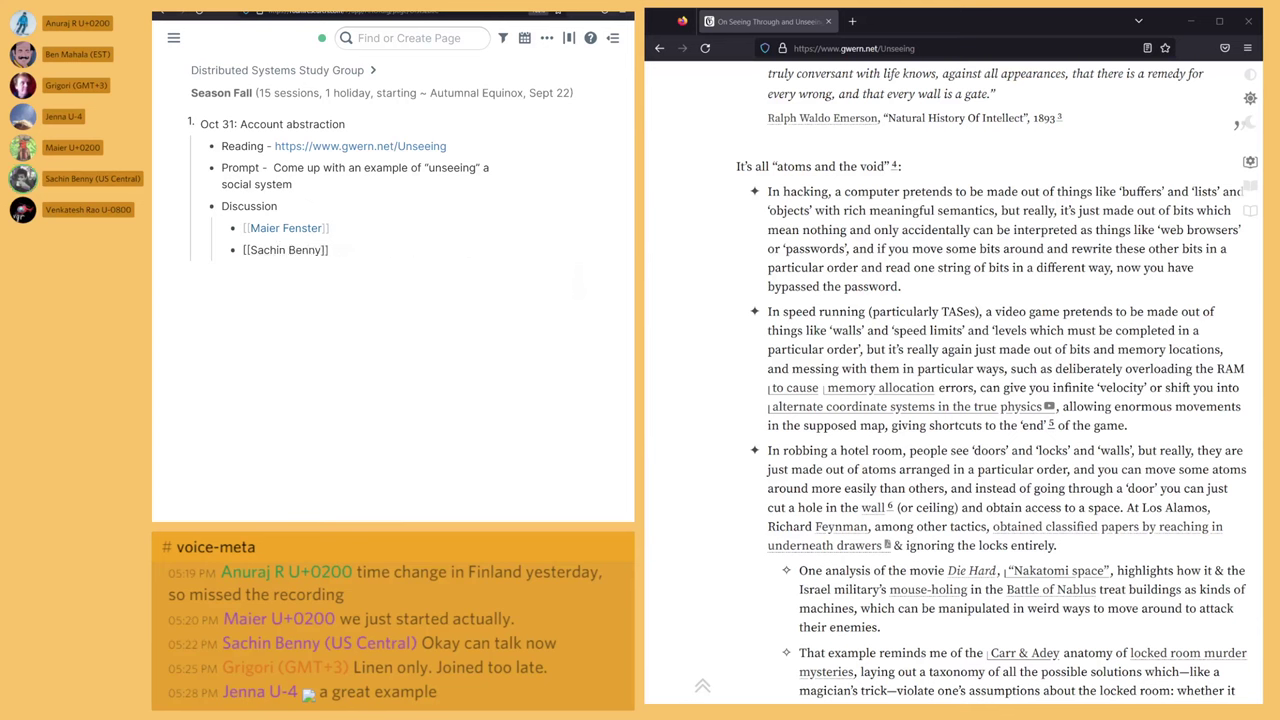
key("Return")
key("Tab")
type("k")
key("BackSpace")
type("skate park desing story")
Step: Add the note 'Reliance Company - Jio launch of 4G/5G network. Giving free data plans to acquire customers'
key("Return")
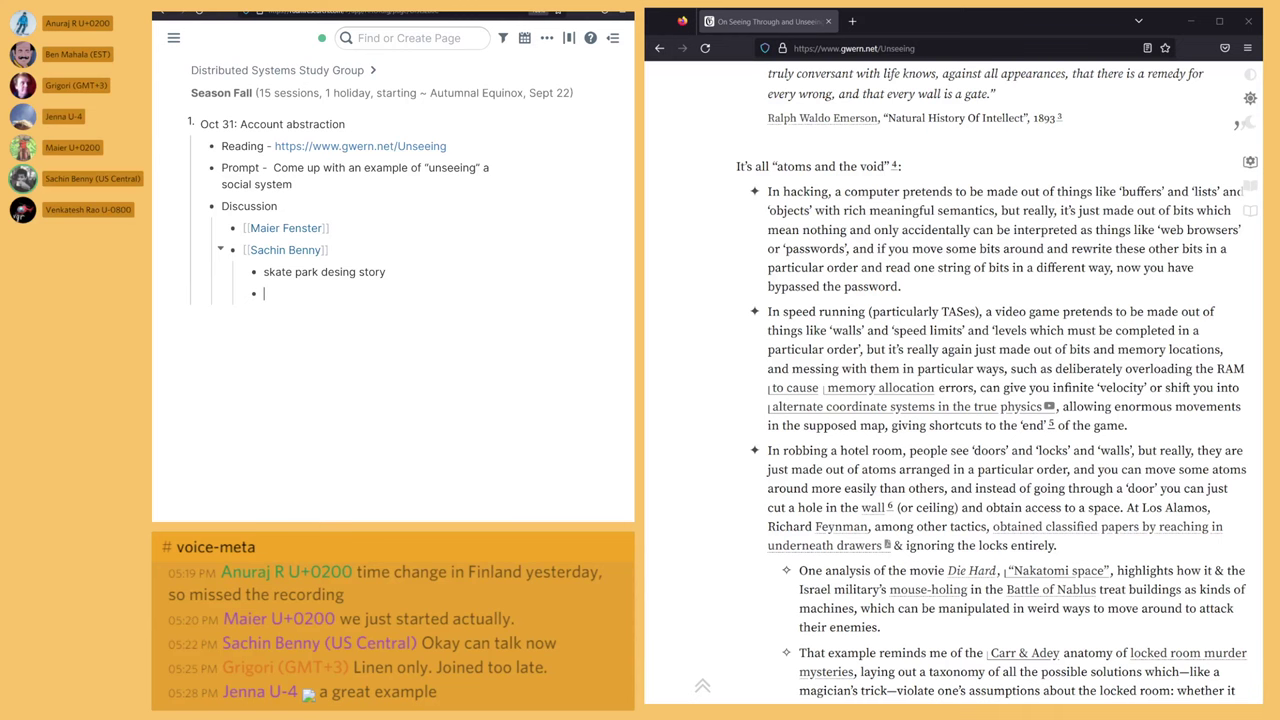
type("Reliance Company -")
type("Jio launch of ")
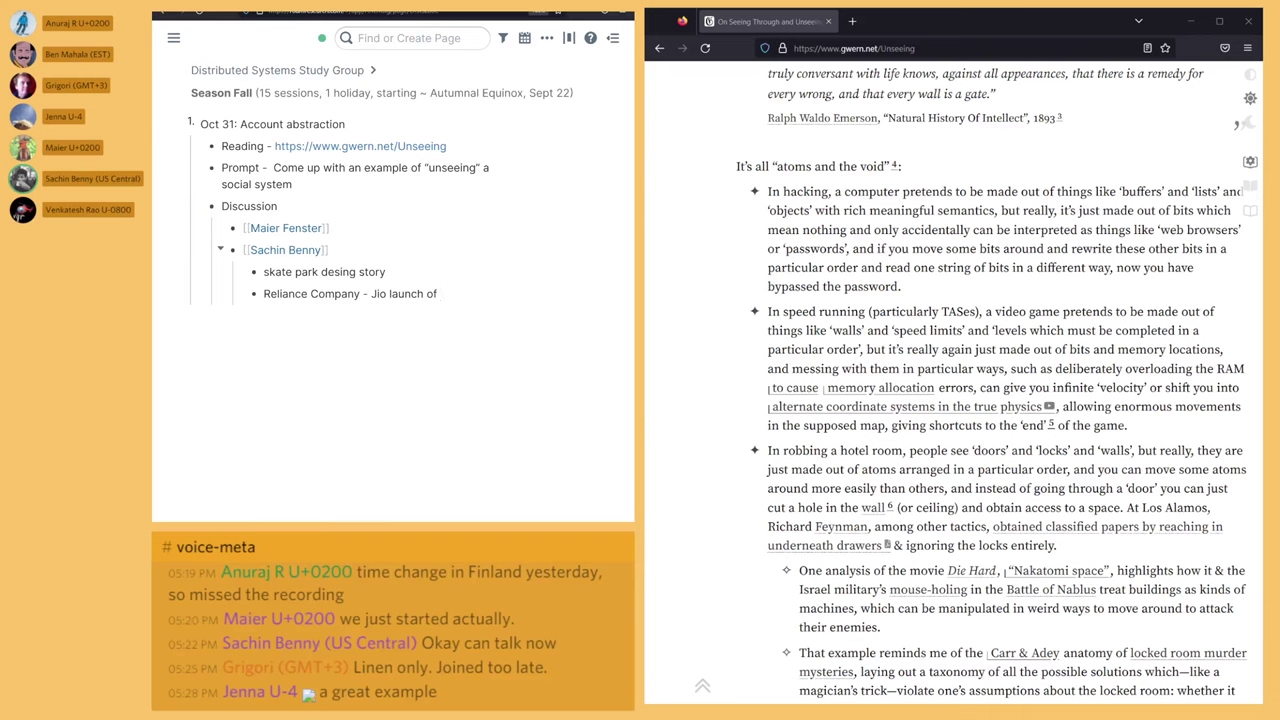
type("4G/5G network. Giving free data plans ")
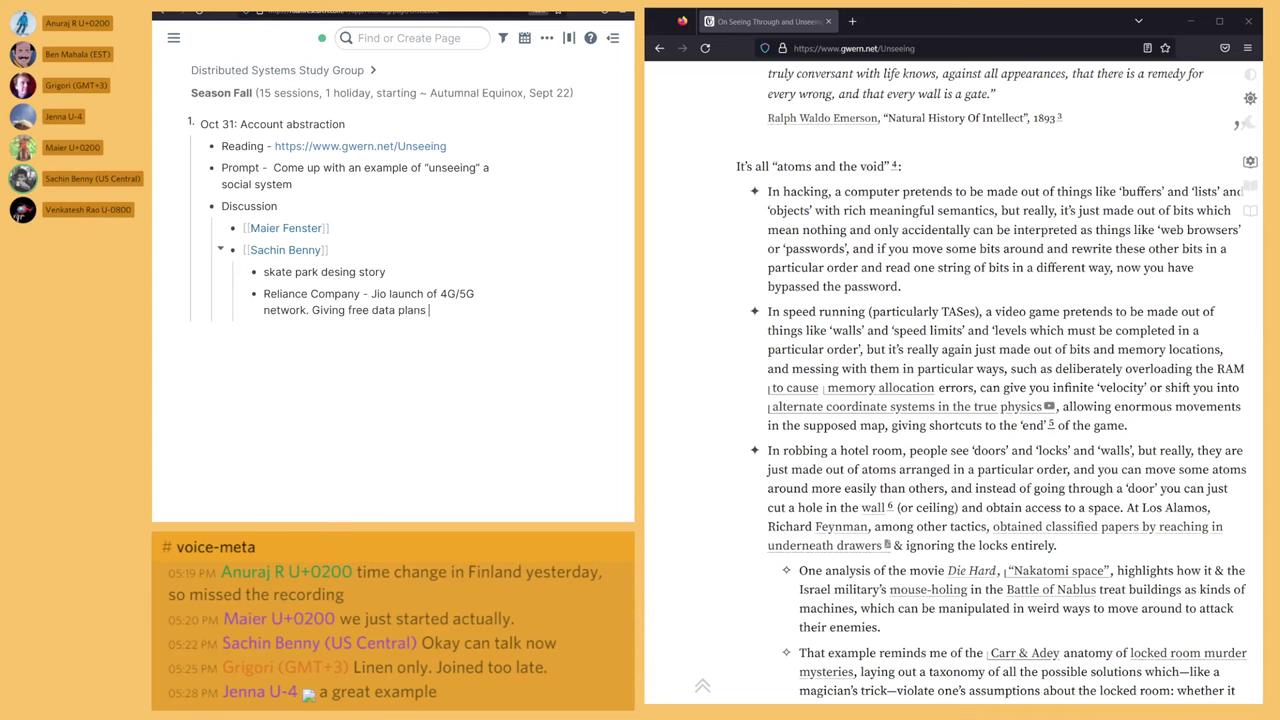
type("to get custo")
key("BackSpace")
key("BackSpace")
key("BackSpace")
key("BackSpace")
key("BackSpace")
key("BackSpace")
key("BackSpace")
key("BackSpace")
key("BackSpace")
type("acquire customers")
Step: Correct the 'desing' typo to 'design' in the skate park note and start a new note
left_click(356, 271)
key("BackSpace")
key("BackSpace")
type("gn")
key("Return")
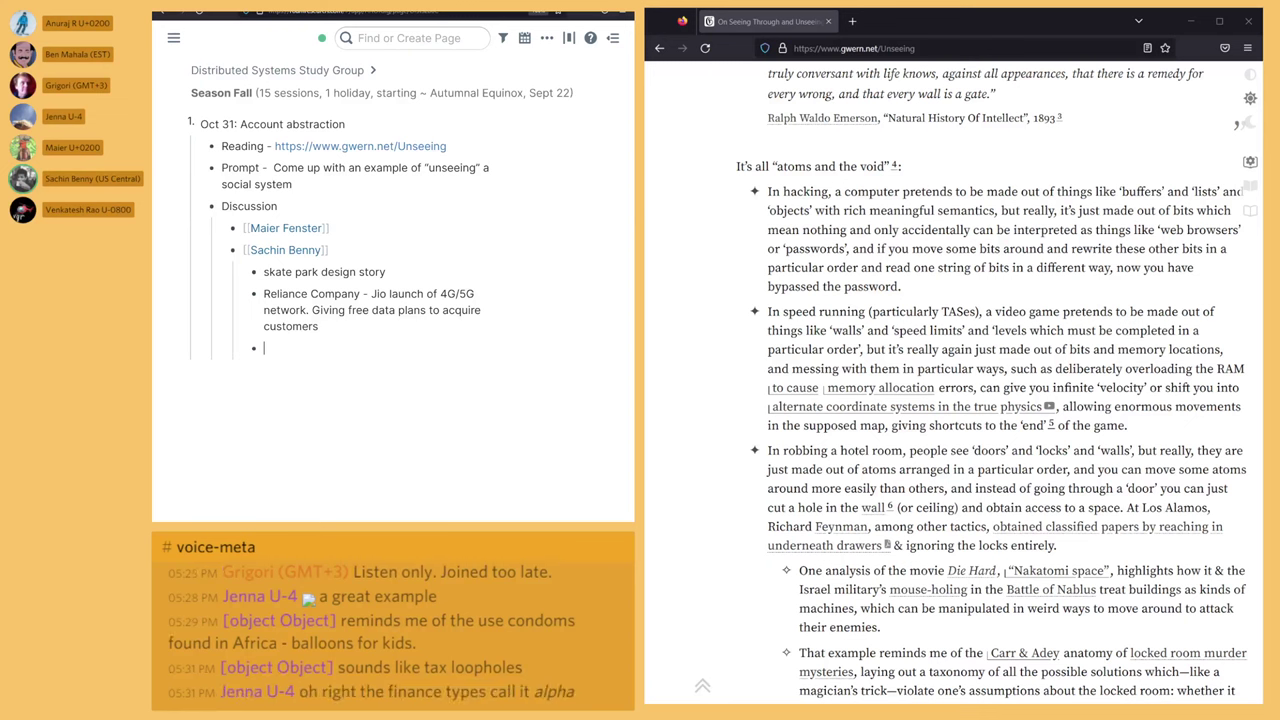
Step: Add the note 'Uber growth - local governance laws move really slow -> Uber ignored and scaled fast'
type("Uber growth - local governanc")
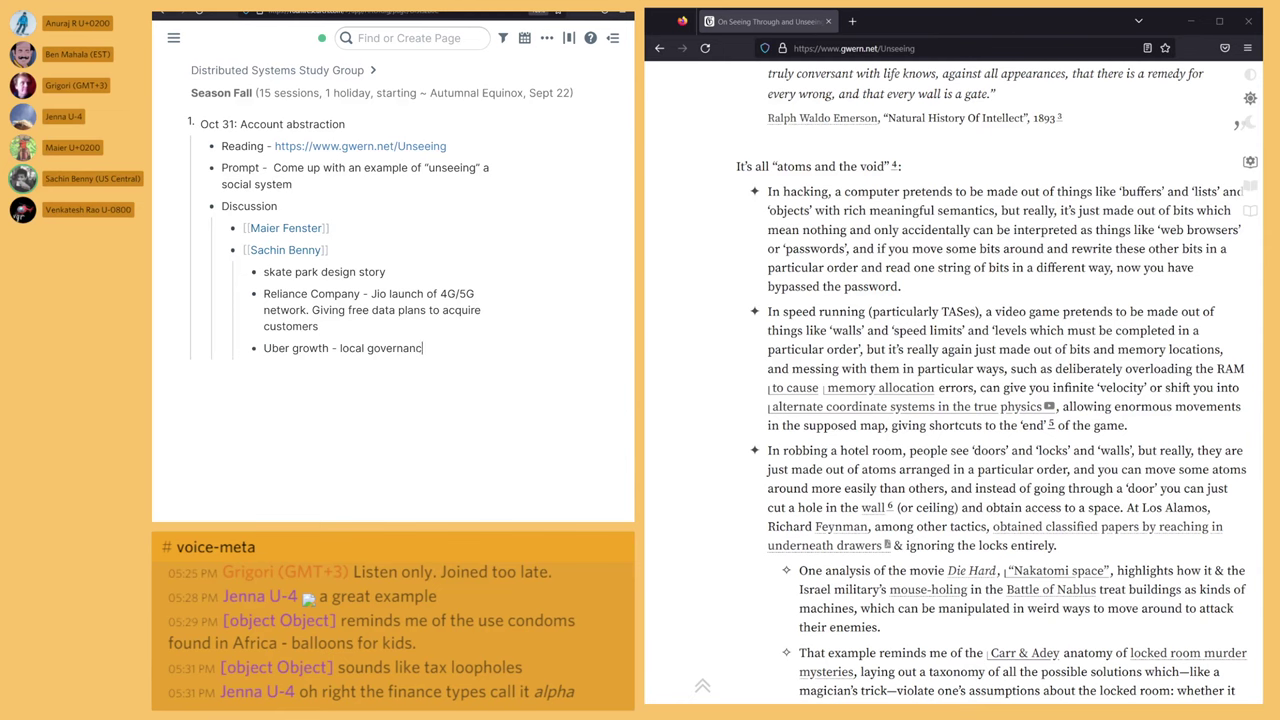
type("e laws move really slow -> Uber ign")
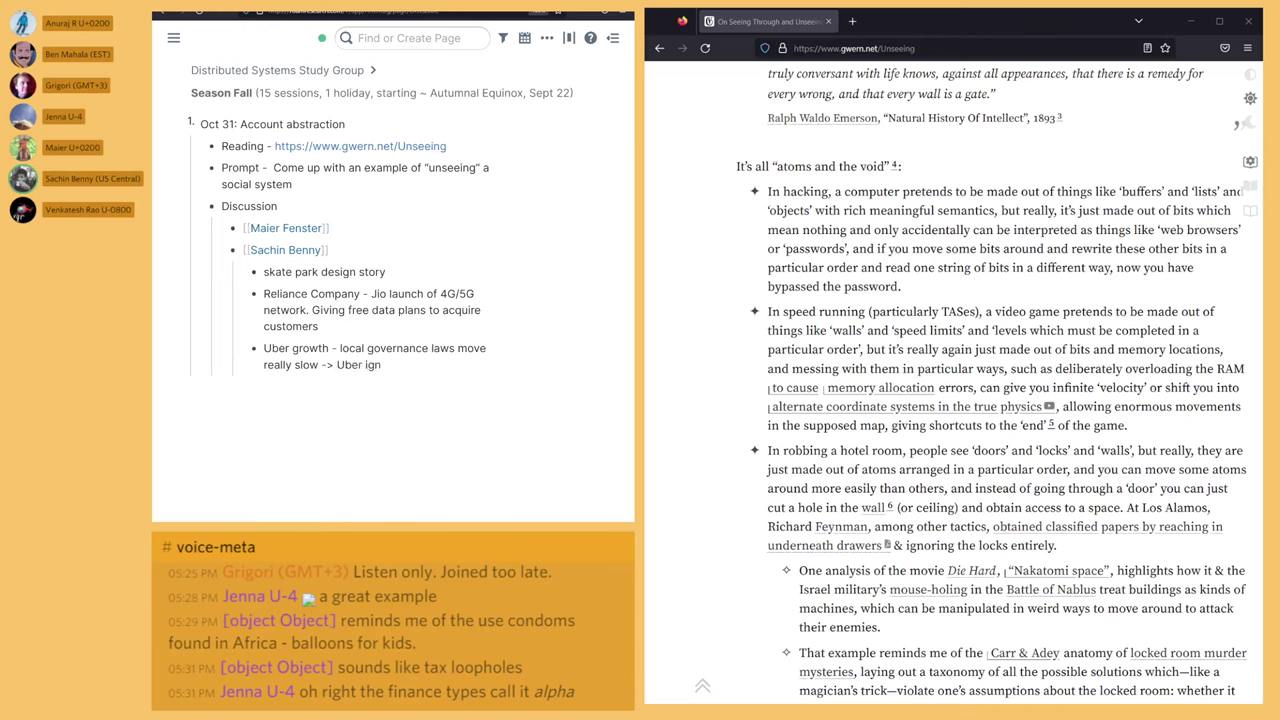
type("ored and scaled faster")
key("BackSpace")
key("BackSpace")
key("Return")
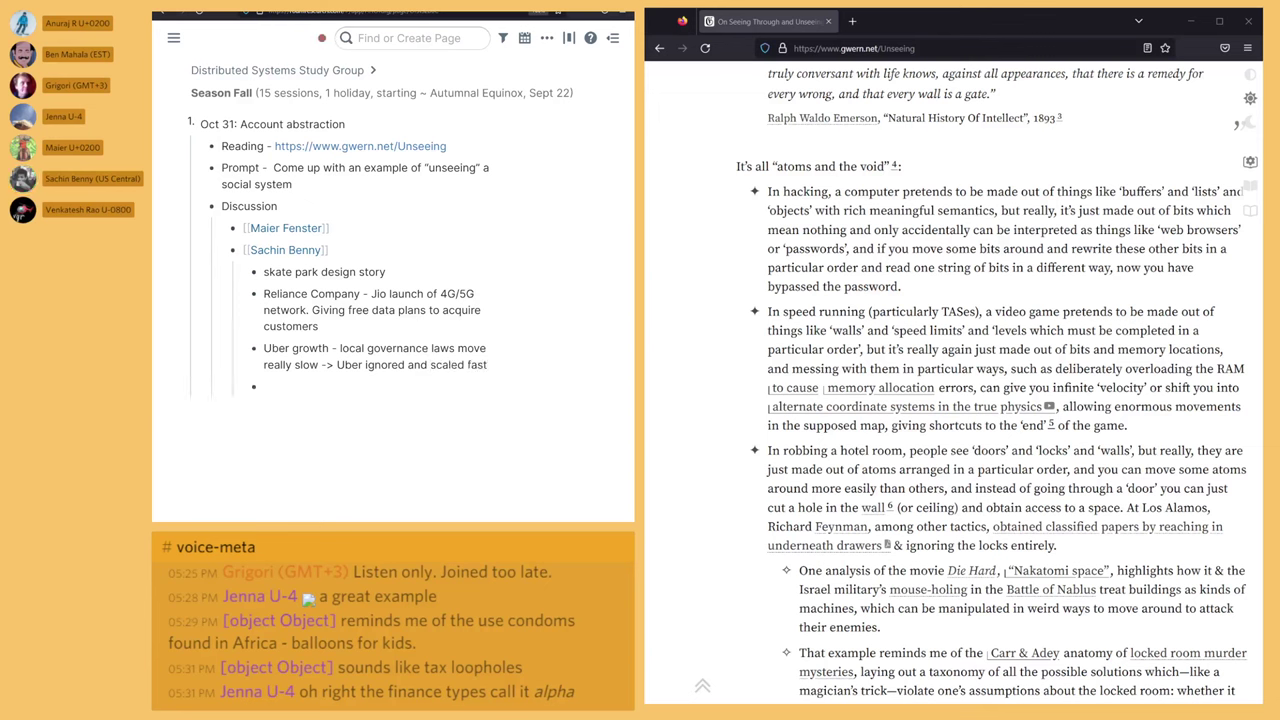
Step: Outdent and link the third participant's page under Discussion, with an empty note nested beneath
key("shift+Tab")
type("[[Venk")
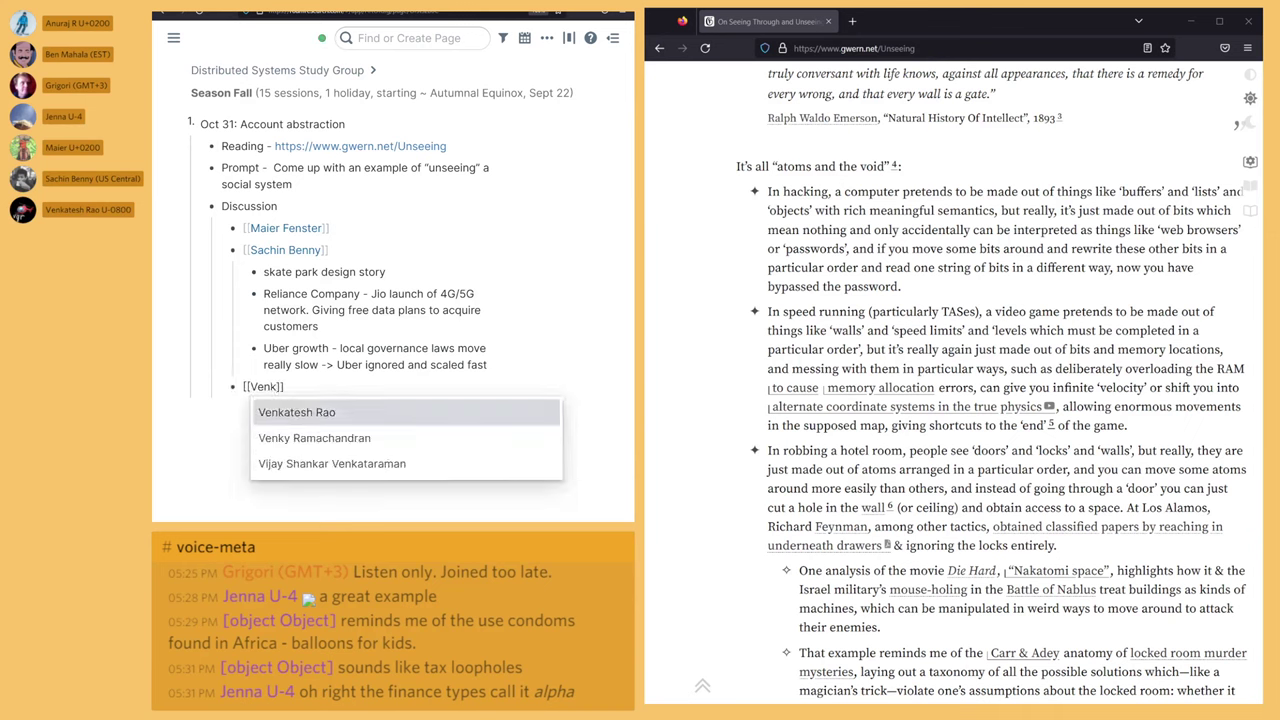
key("Return")
key("Return")
key("Tab")
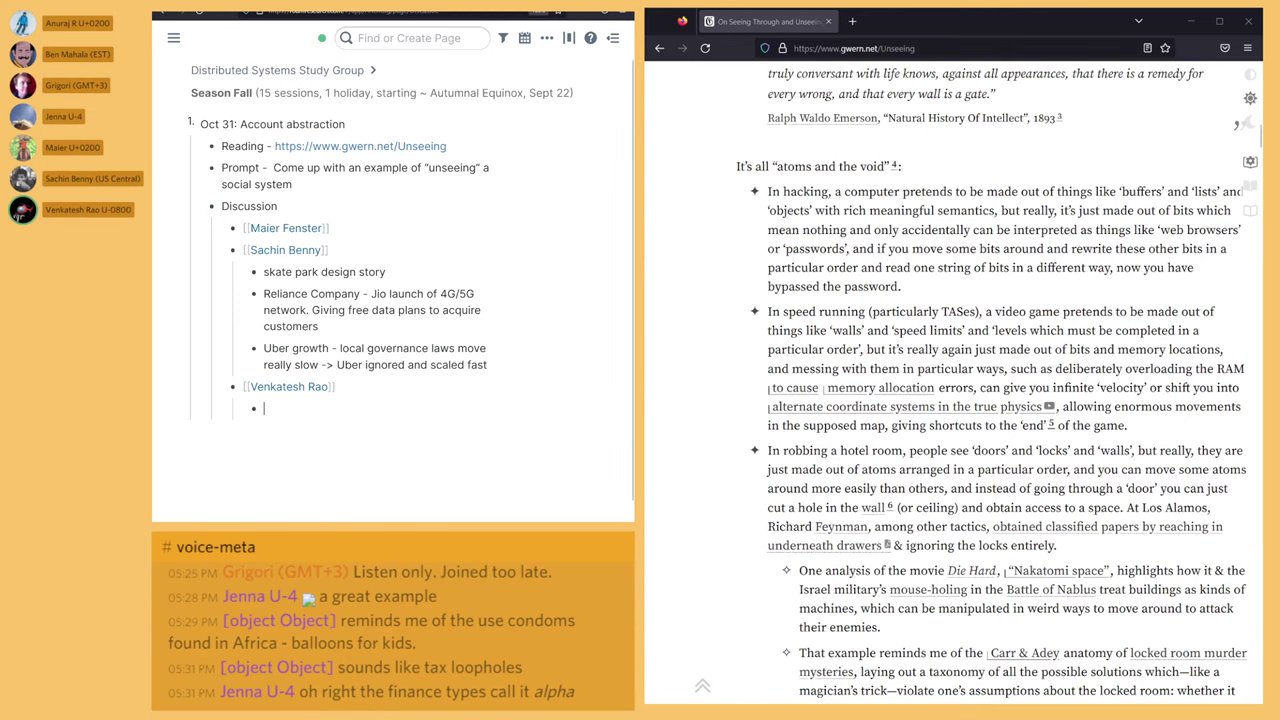
scroll(1040, 365, "up", 15)
mouse_move(1040, 365)
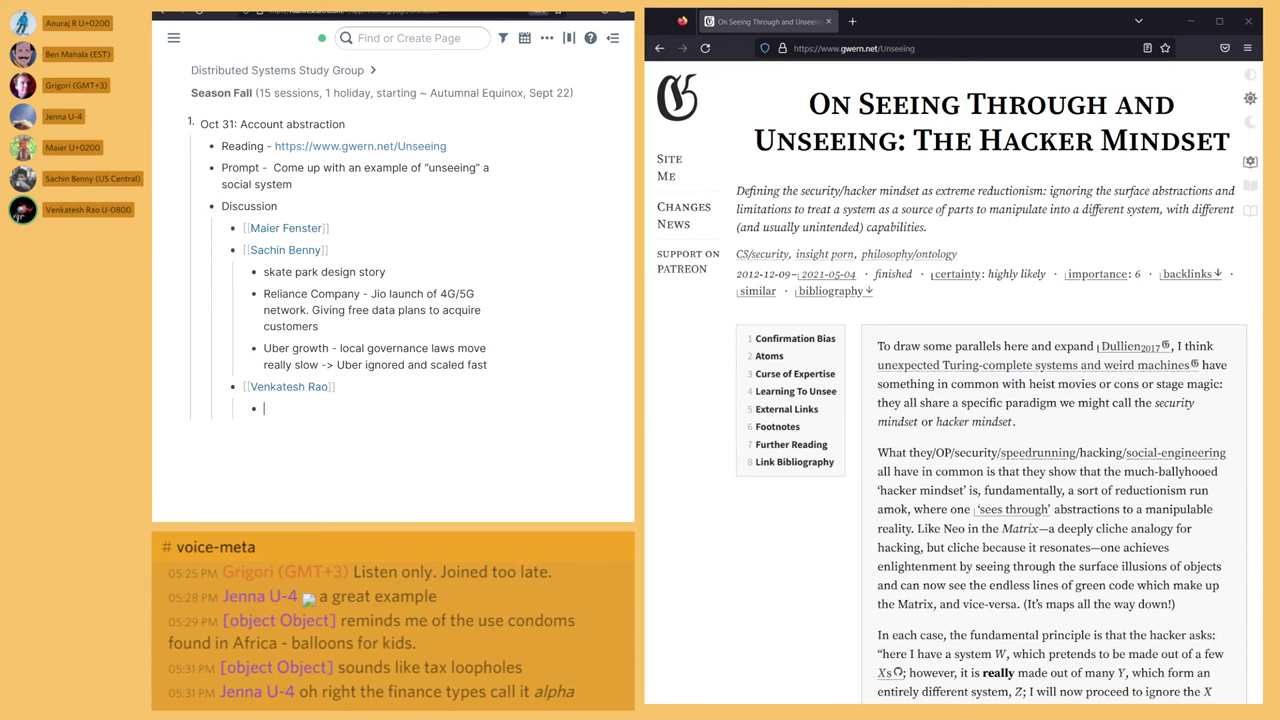
Step: Start the note: how Design engineering is taught in Mech. Engg., brainstorming 20 uses of Pencil
type("How Design engineering is ta")
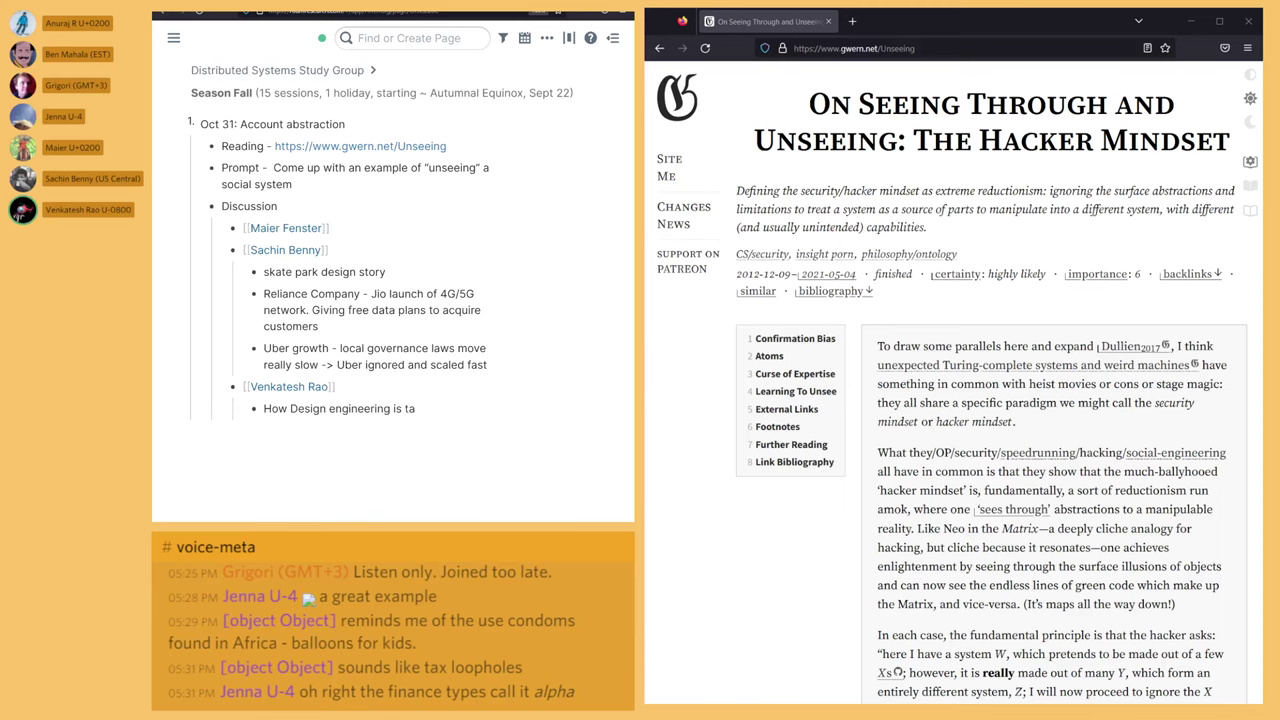
type("ught in Mech. Engg. ")
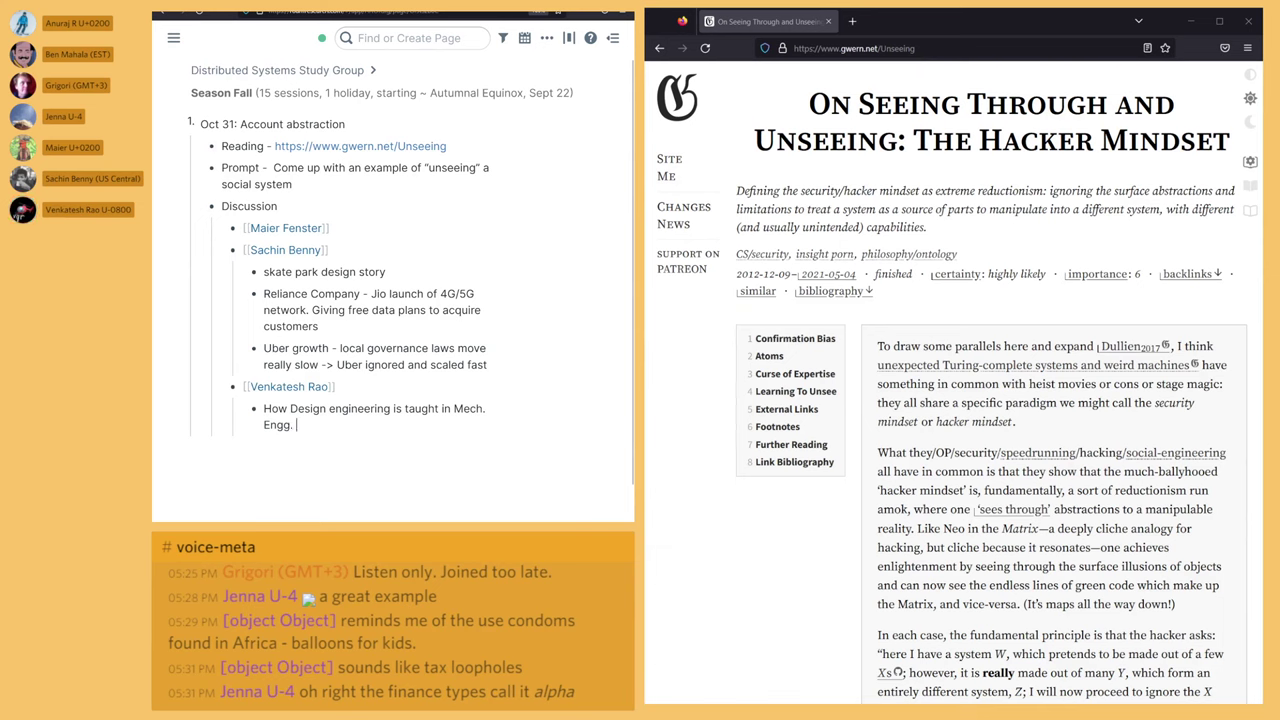
type("Brainstrom 20 uses of Pencil")
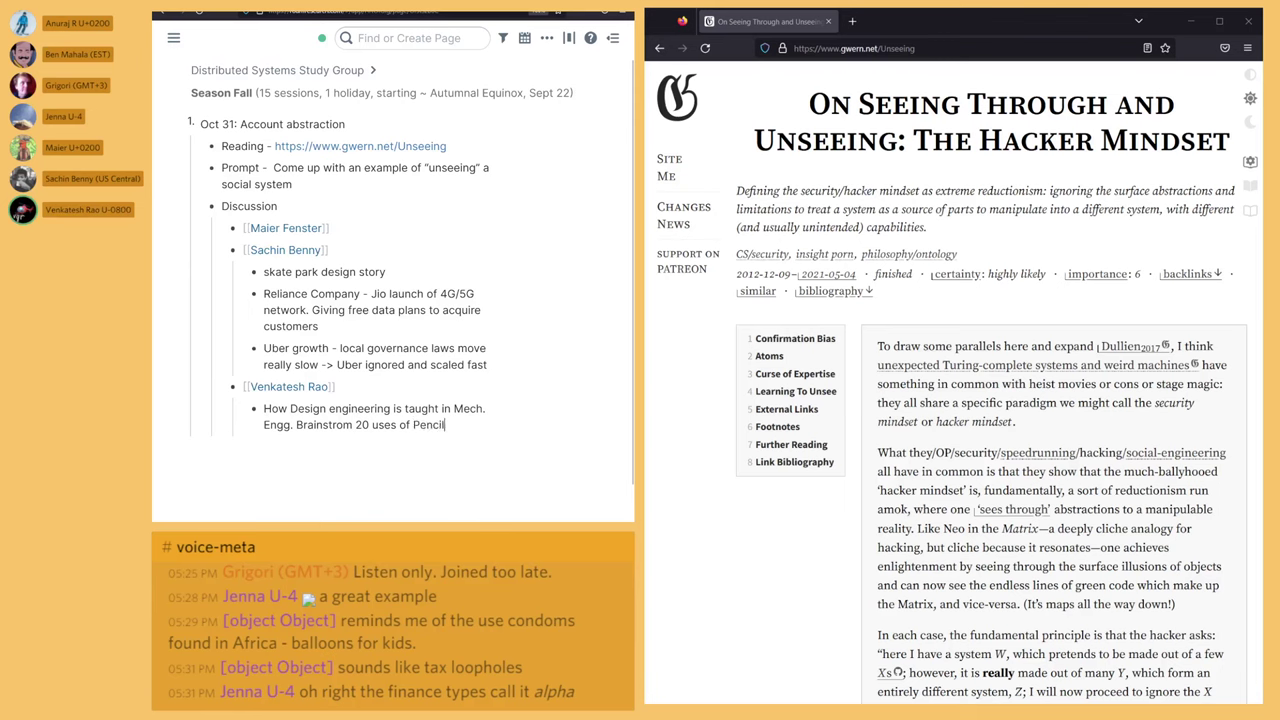
type(".")
Step: Finish it: 'After unseeing writing tool abstraction. then many uses emerge. Like support, weapon, etc..'
type("F")
key("BackSpace")
type("After unseeing the")
key("BackSpace")
key("BackSpace")
key("BackSpace")
key("BackSpace")
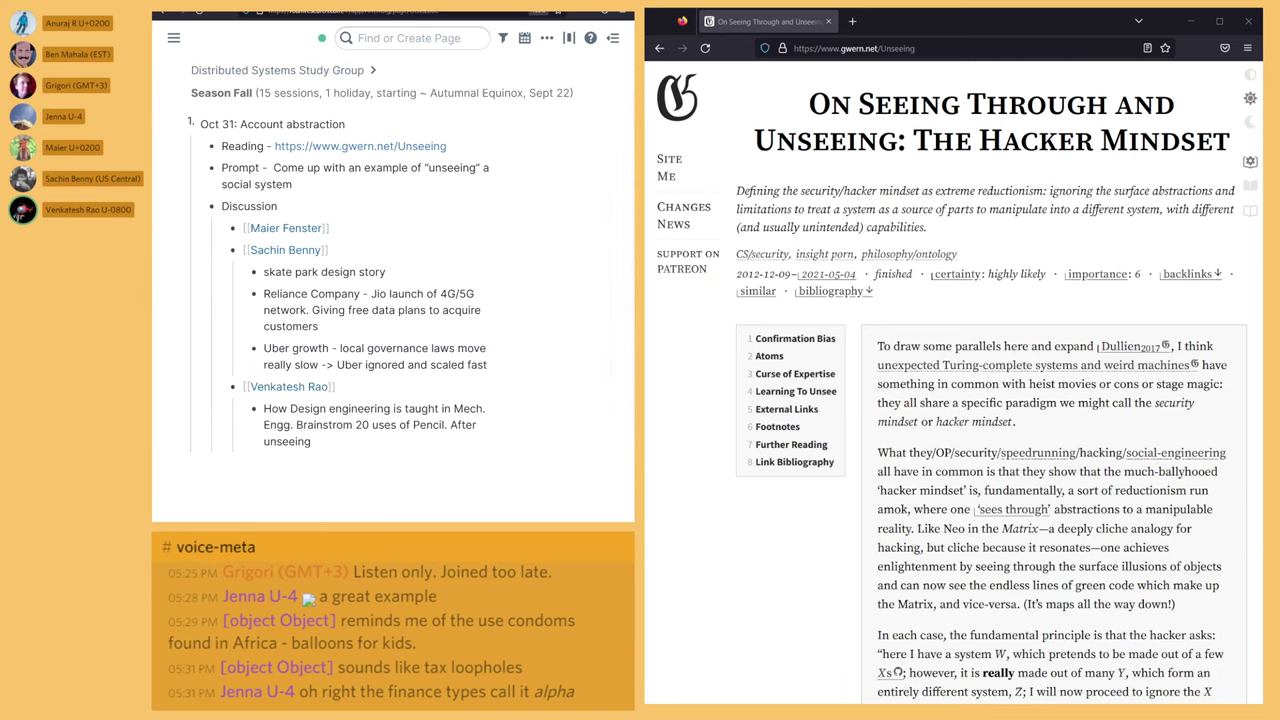
type("writing tool abstraction")
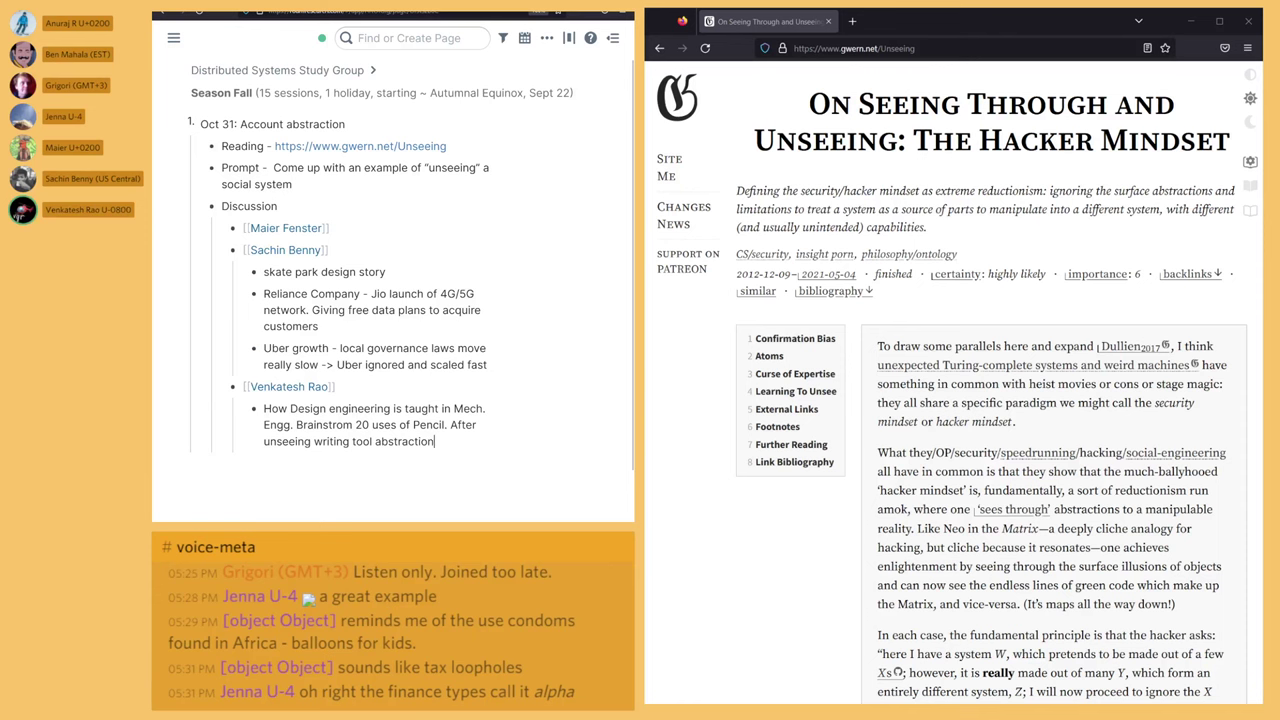
type(".")
type(" then many uses emerge.")
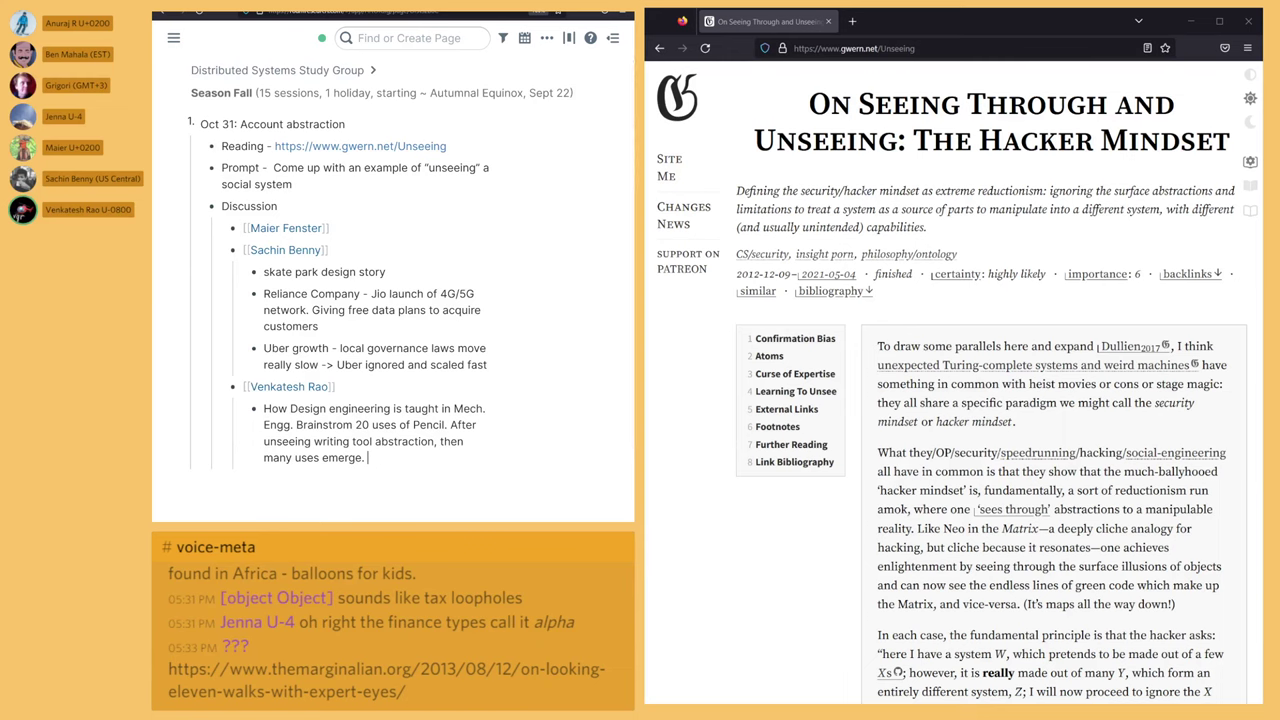
type(" Like support, weapon, etc..")
key("Return")
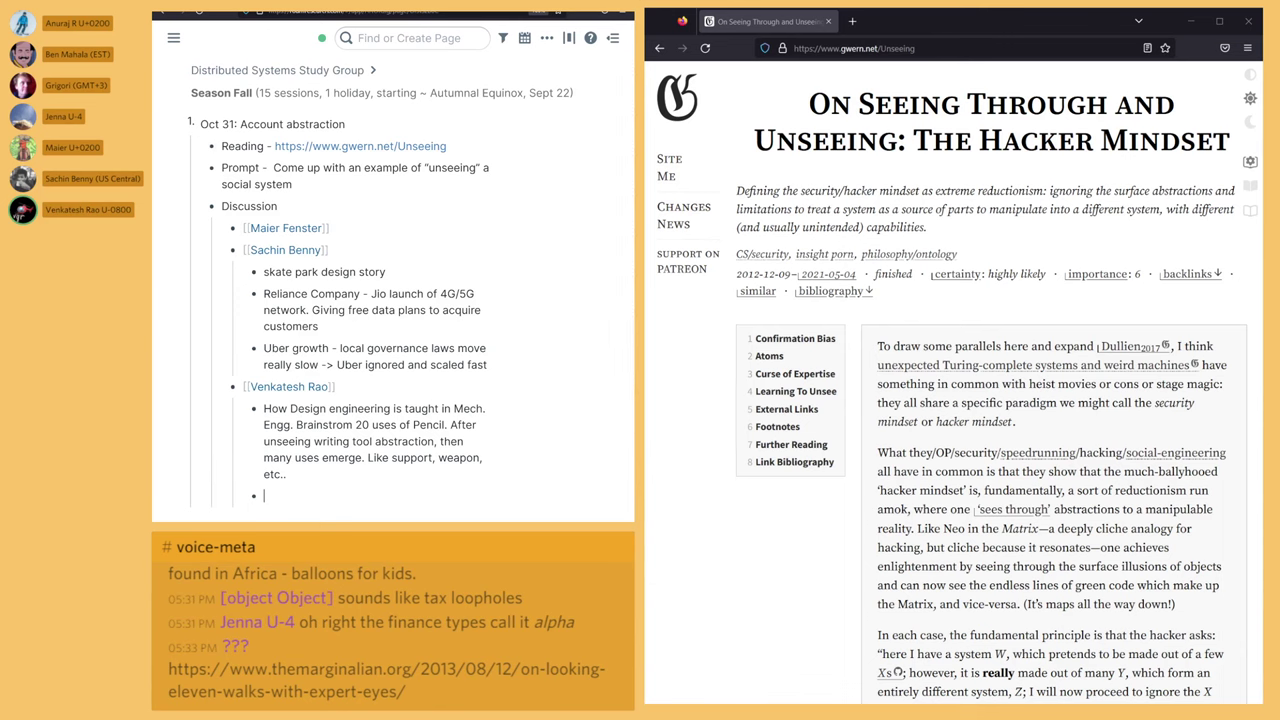
Step: Begin a note reading '3D printing - unconciously thinking the contraints'
type("3D printing - unconcious")
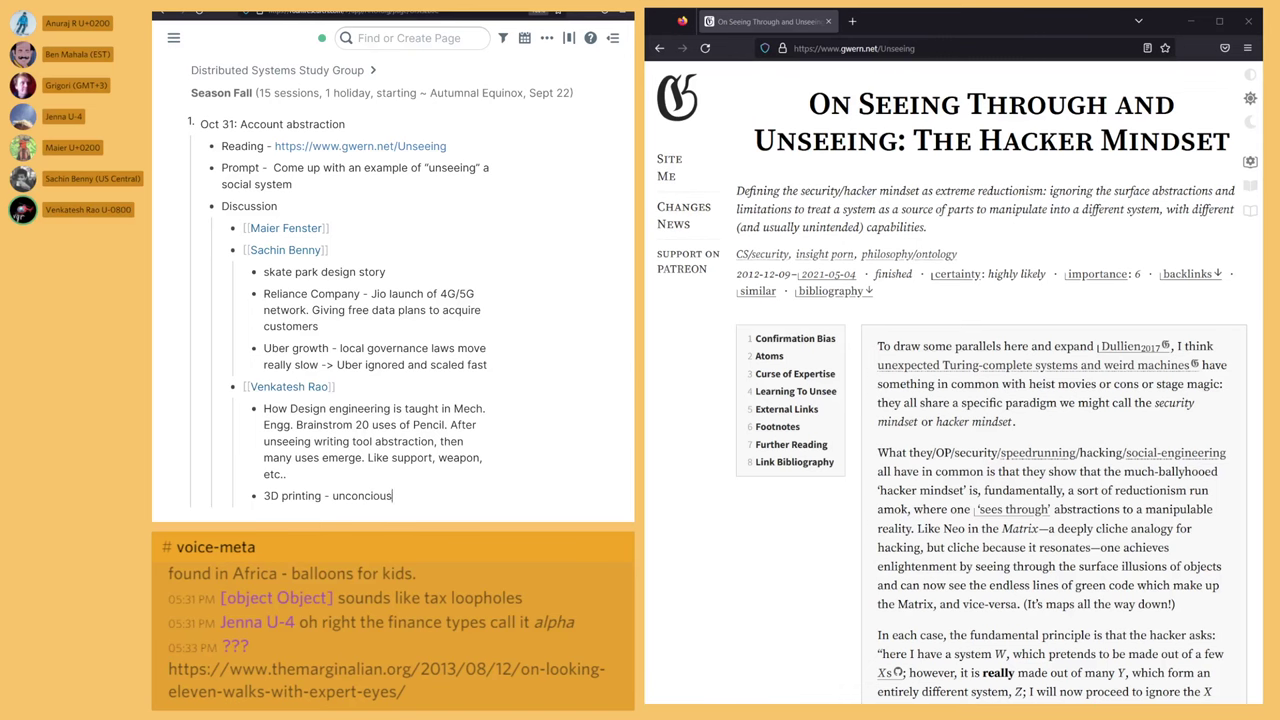
type("ly thinking the conttra")
key("BackSpace")
key("BackSpace")
key("BackSpace")
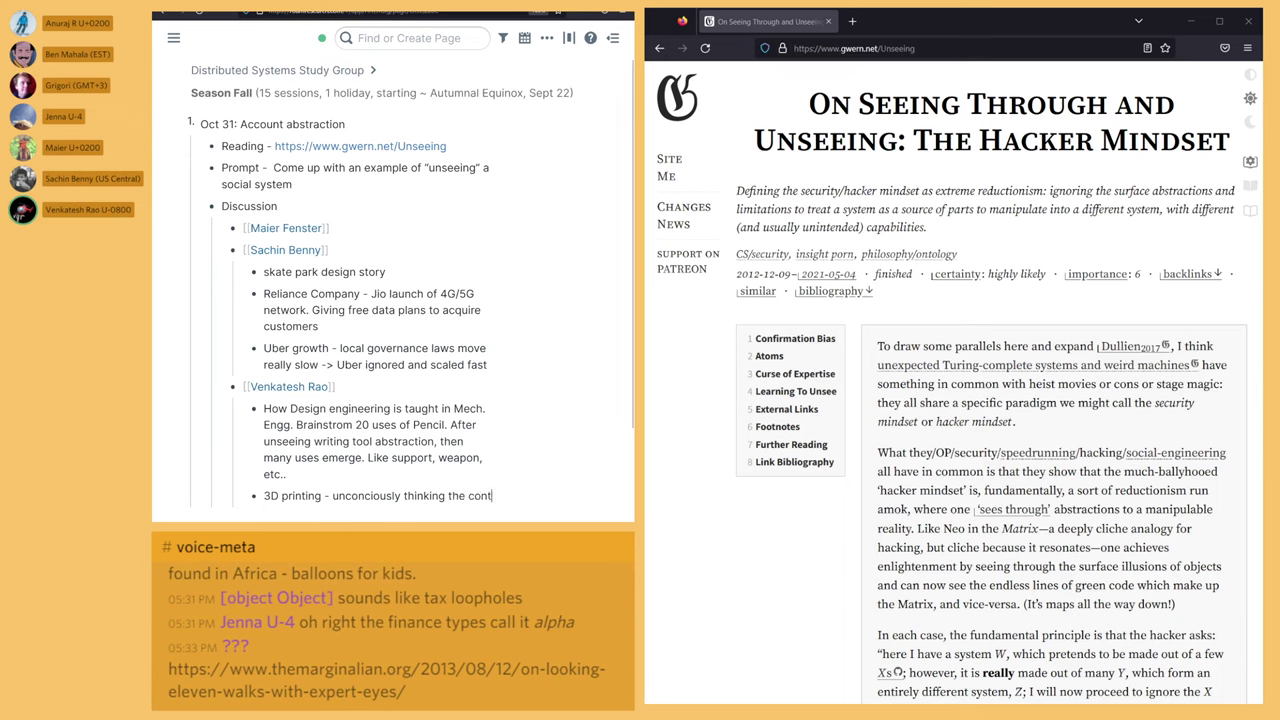
type("raints")
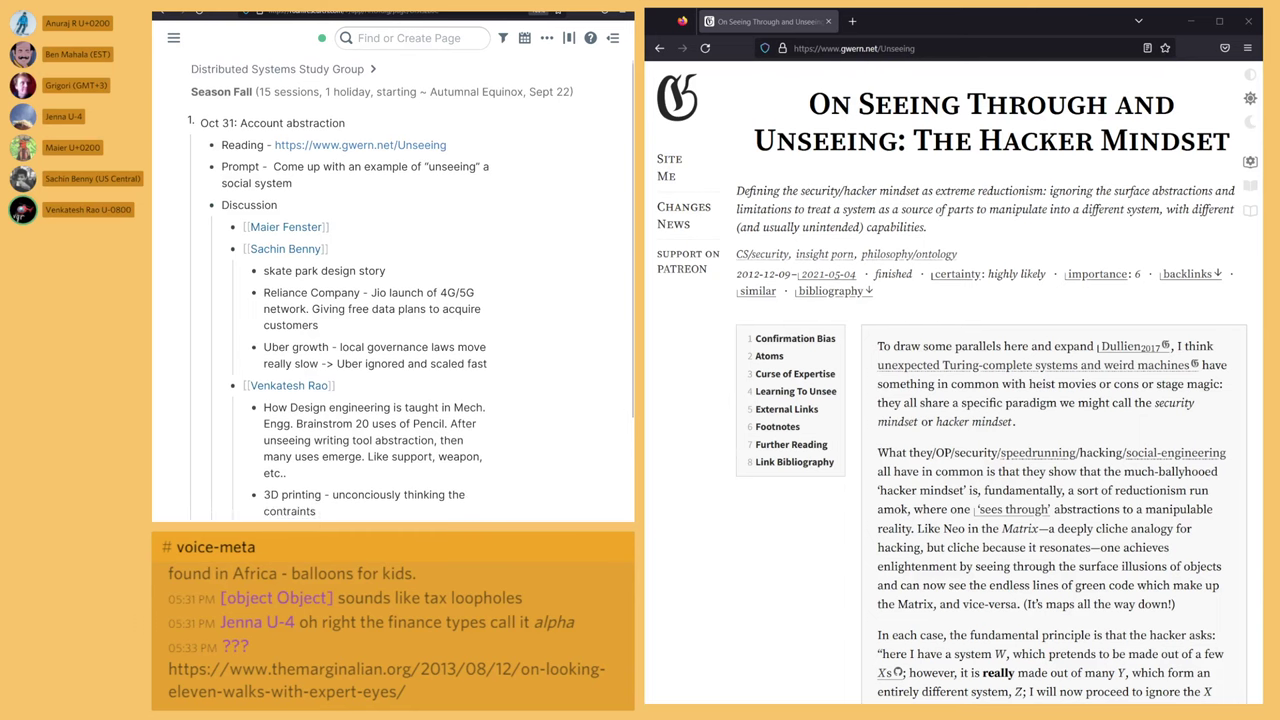
scroll(411, 288, "down", 1)
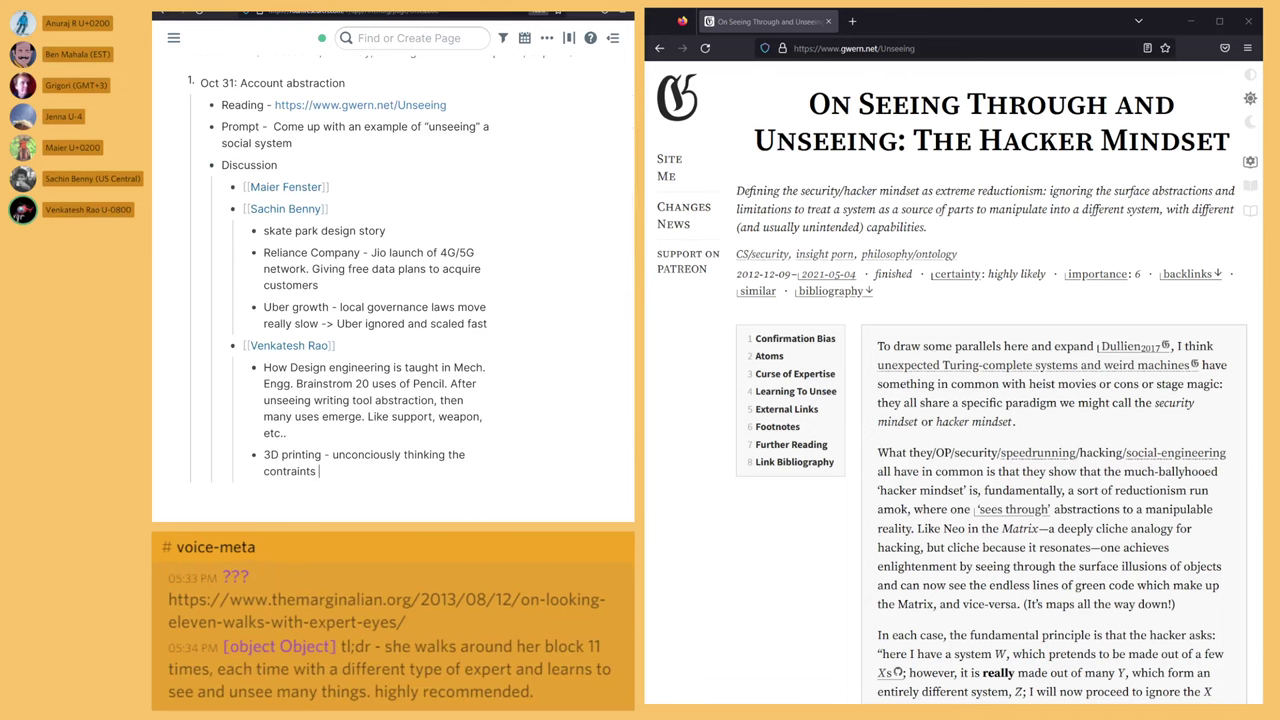
Step: Complete it with 'by bed dimensions so thought the max dimension of printable object is limited by that dimension'
type("by bed")
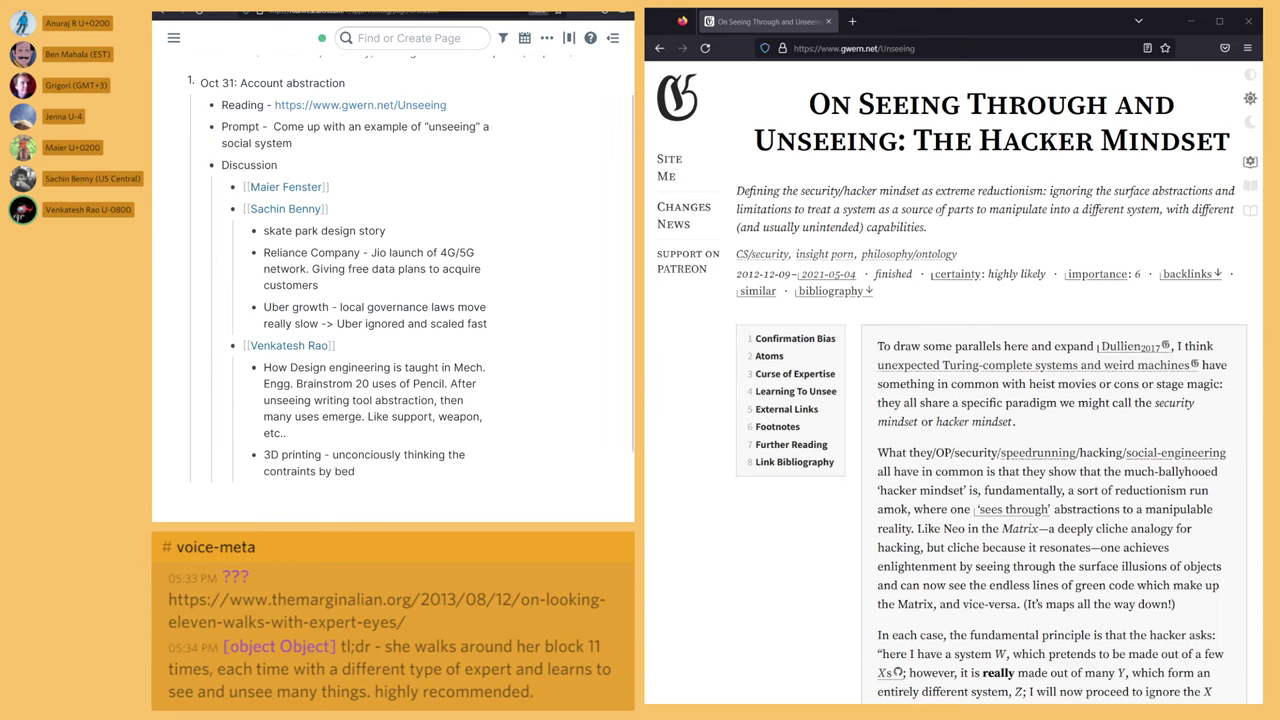
type("dimensions")
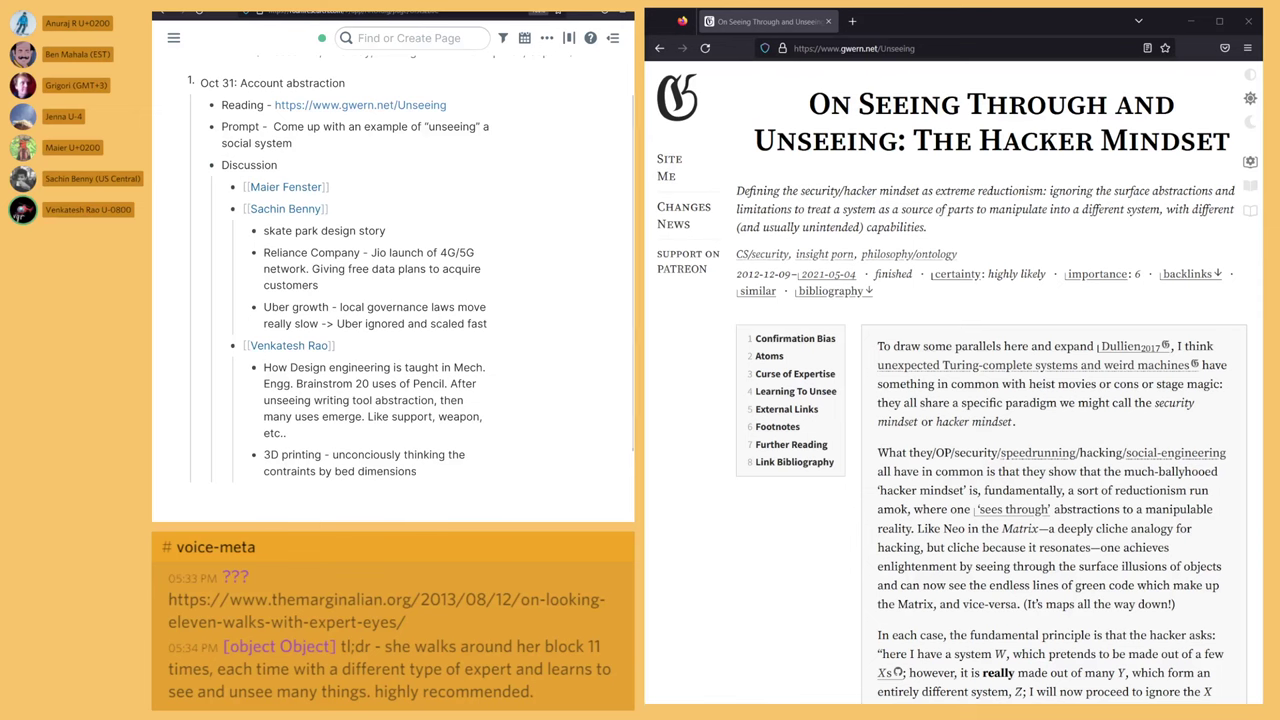
type(" so thought the ma")
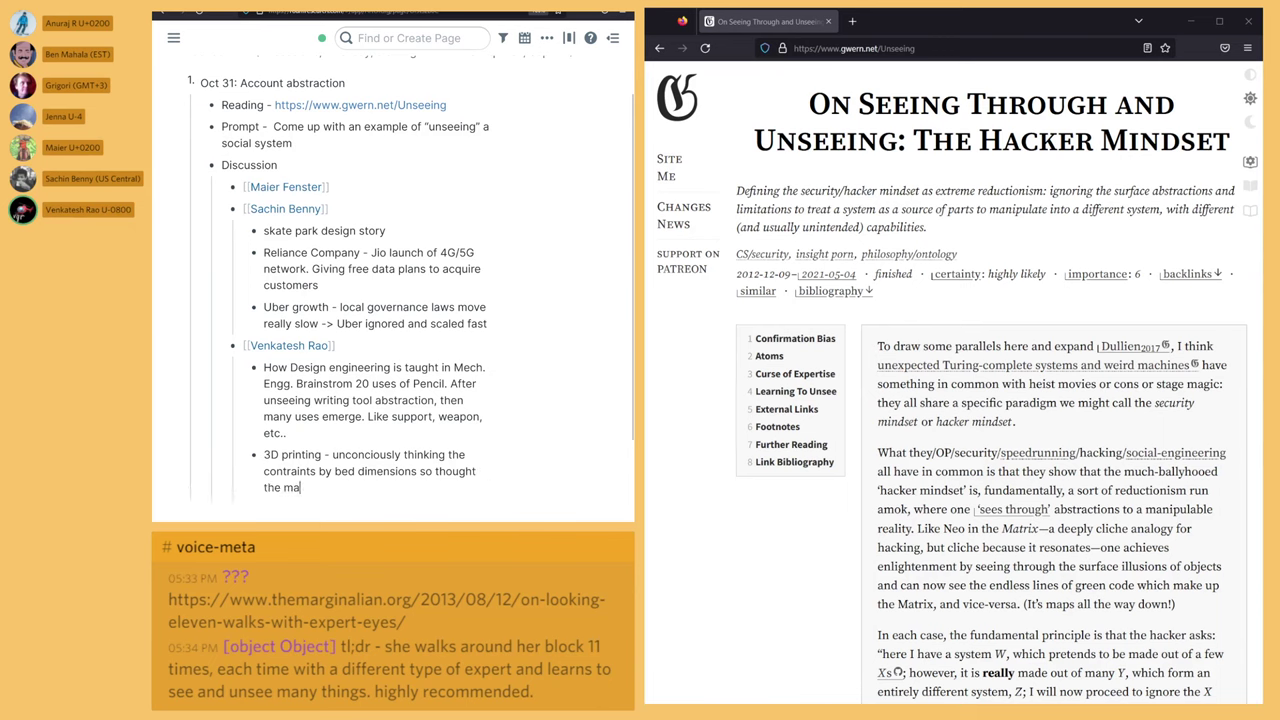
type("x dimension")
type(" of printale o")
key("BackSpace")
key("BackSpace")
key("BackSpace")
key("BackSpace")
type("ble object is ")
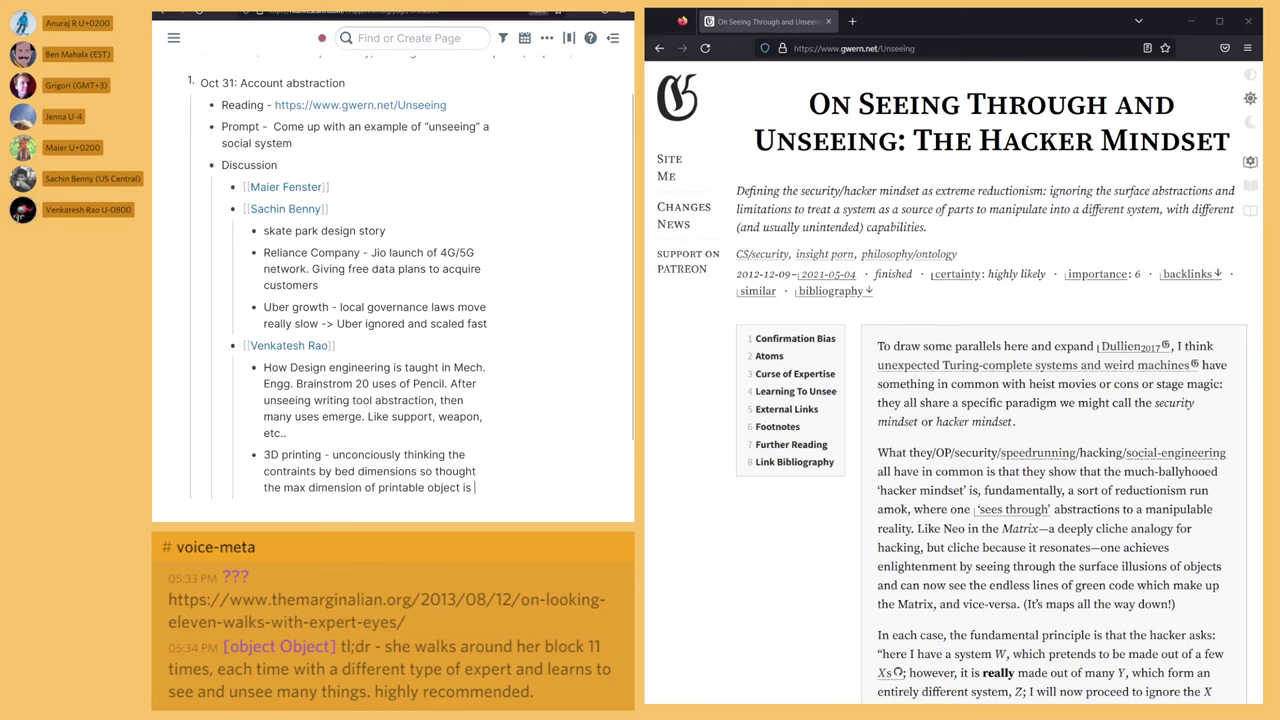
type("limited by that dimension")
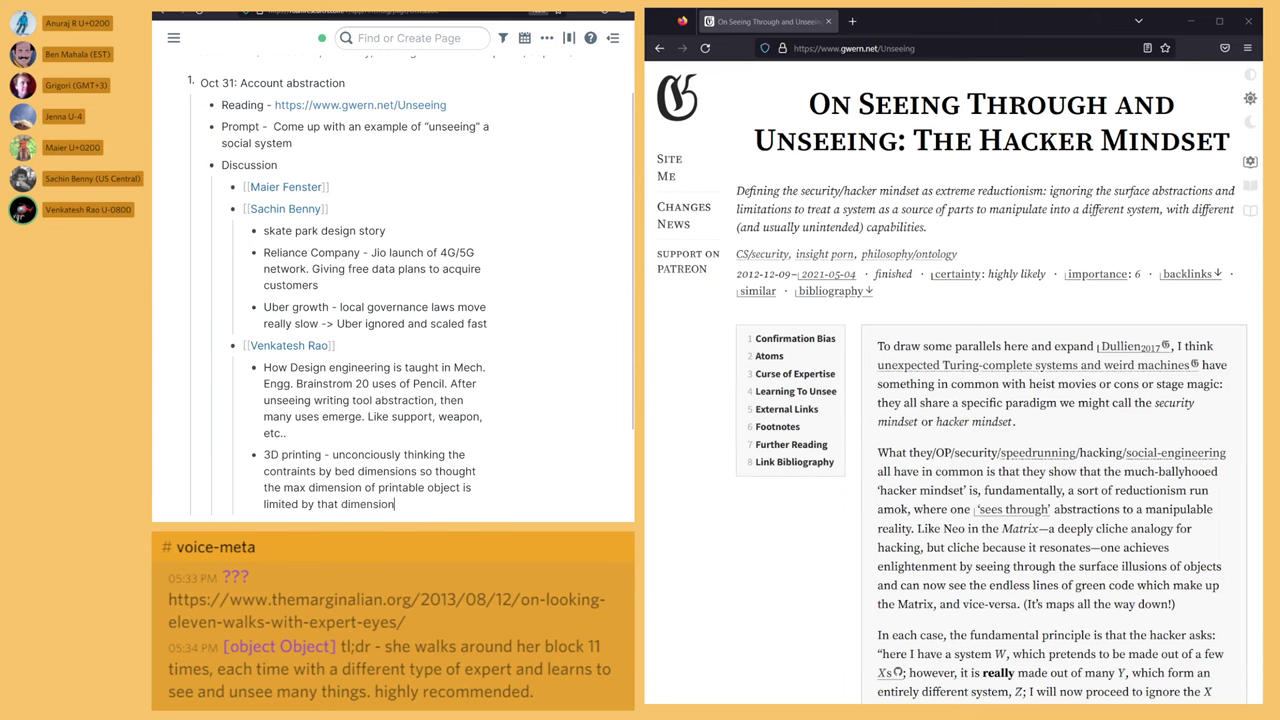
key("Return")
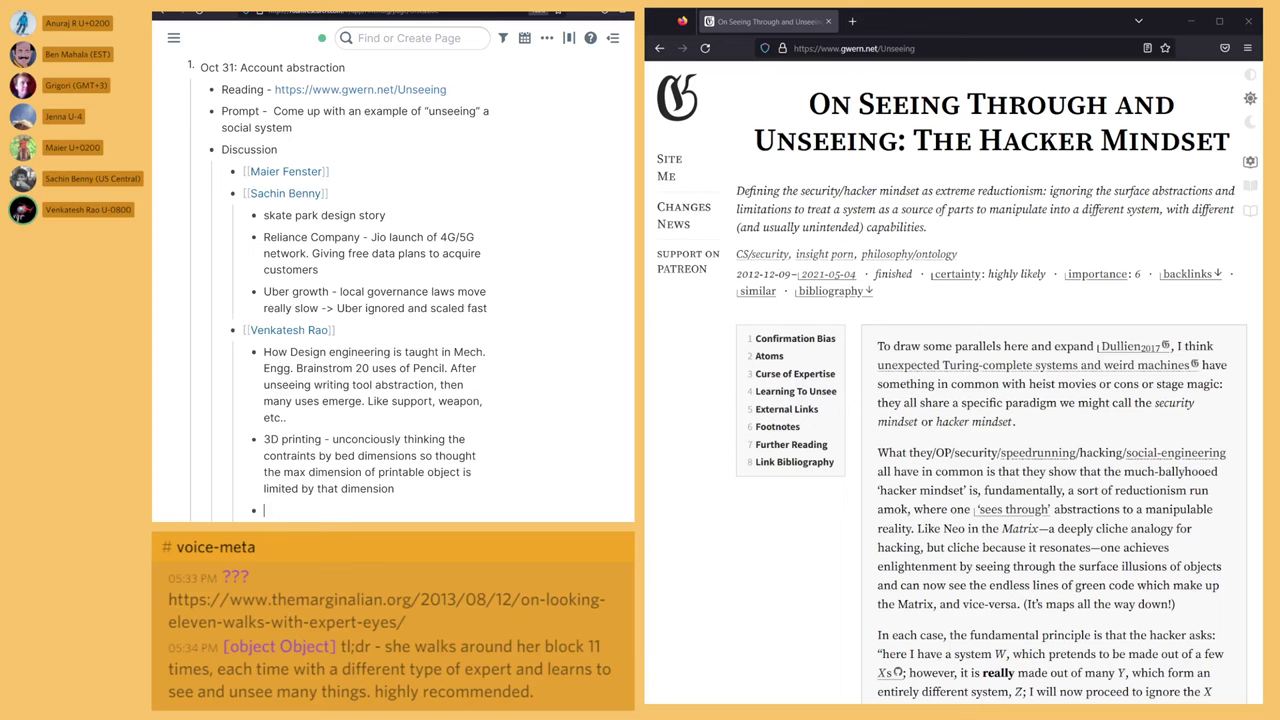
Step: Merge the empty bullet back and append ', effective contraint is square root of the'
key("Tab")
key("BackSpace")
type(", effecti")
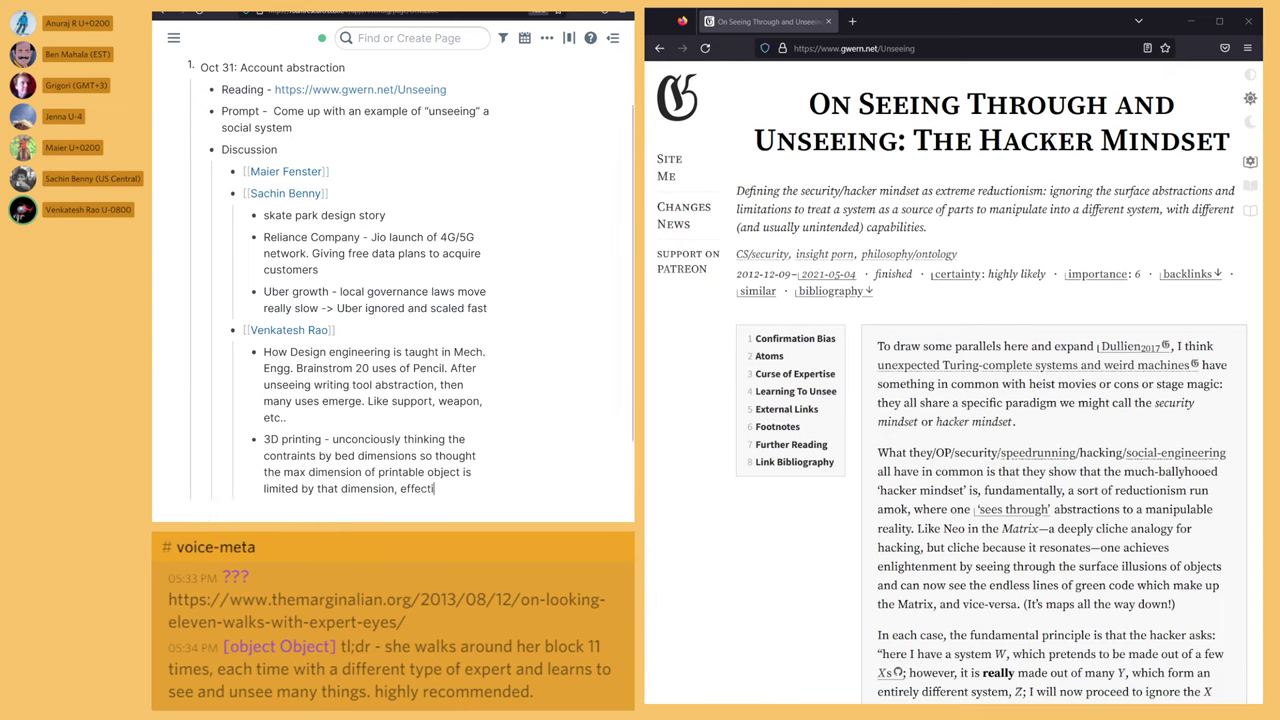
type("ve conttr")
key("BackSpace")
key("BackSpace")
type("ra")
type("int is")
type(" _")
type("squre")
key("BackSpace")
key("BackSpace")
type("are root ")
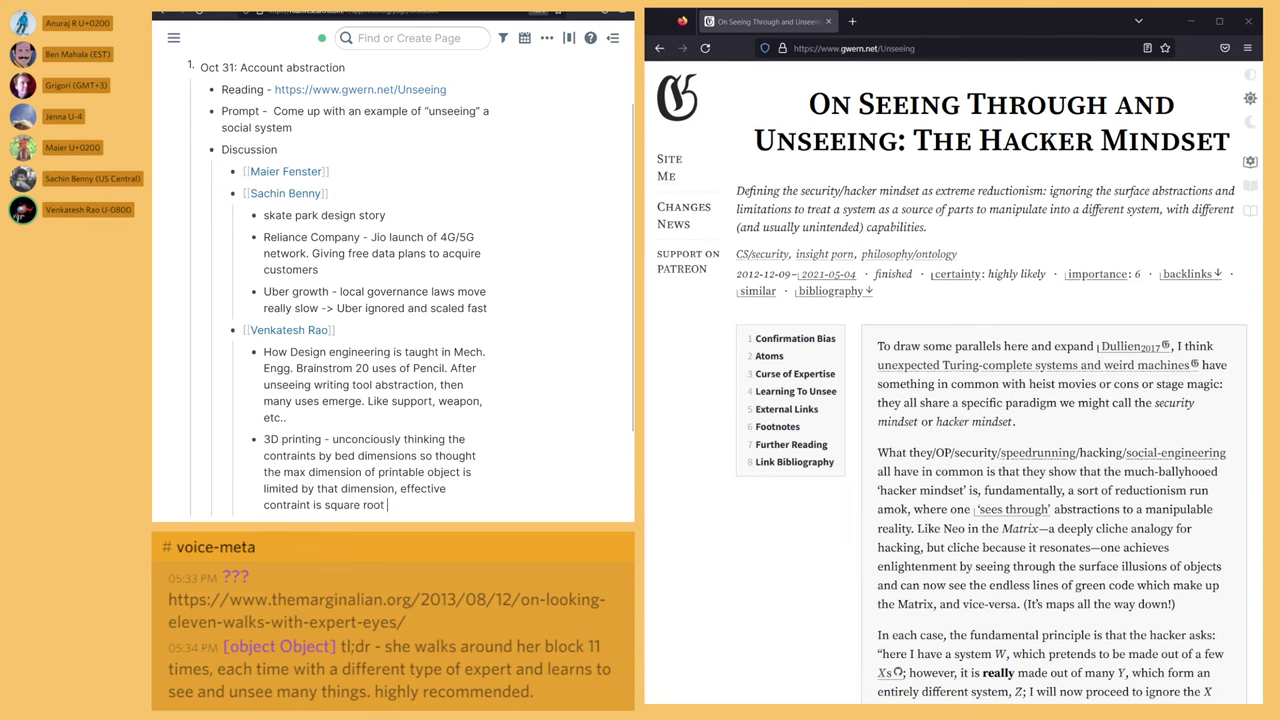
type("of the")
type(" si")
Step: Finish the remark with 'bed side-length' and start a new empty bullet
key("BackSpace")
key("BackSpace")
type("bed ")
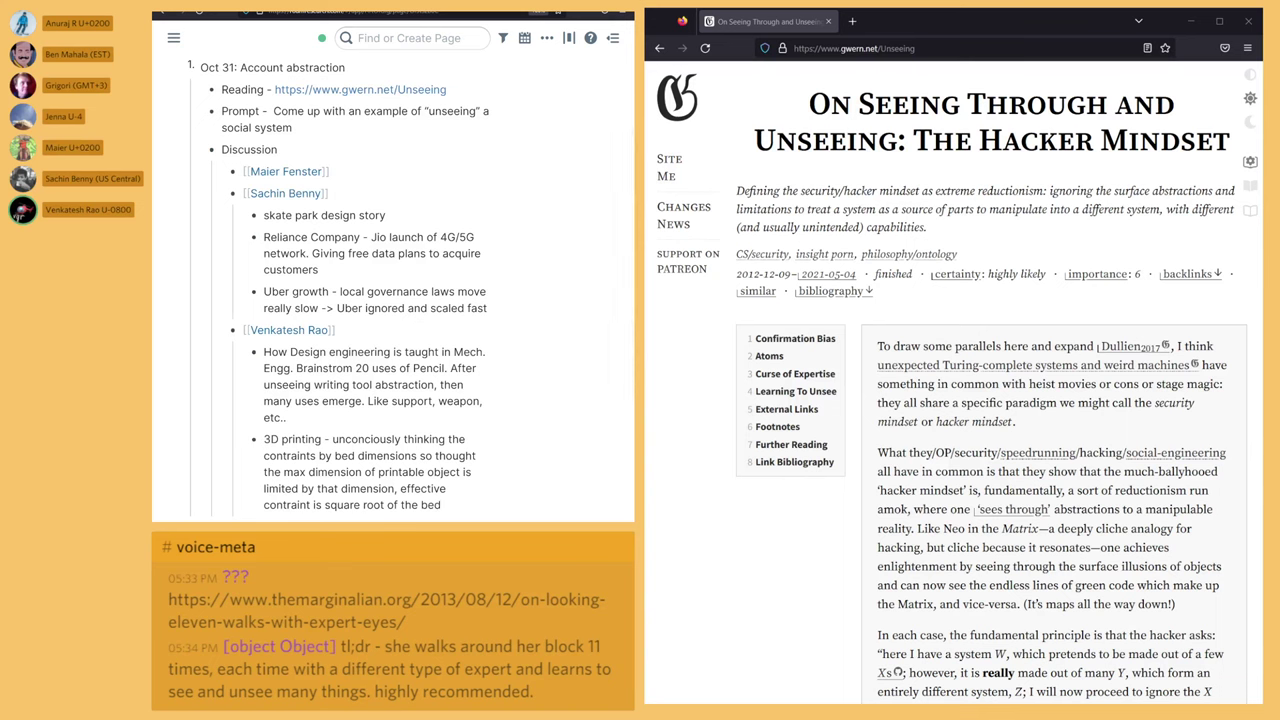
type("side-length")
key("Return")
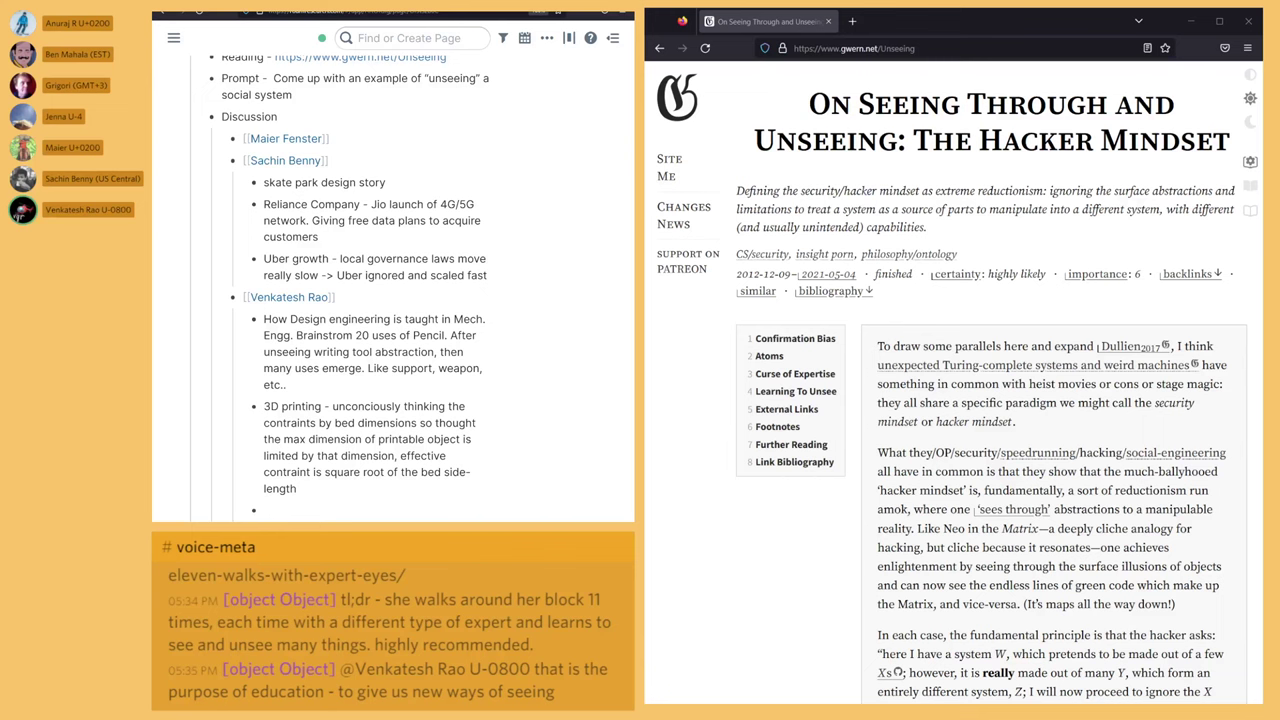
scroll(412, 286, "down", 3)
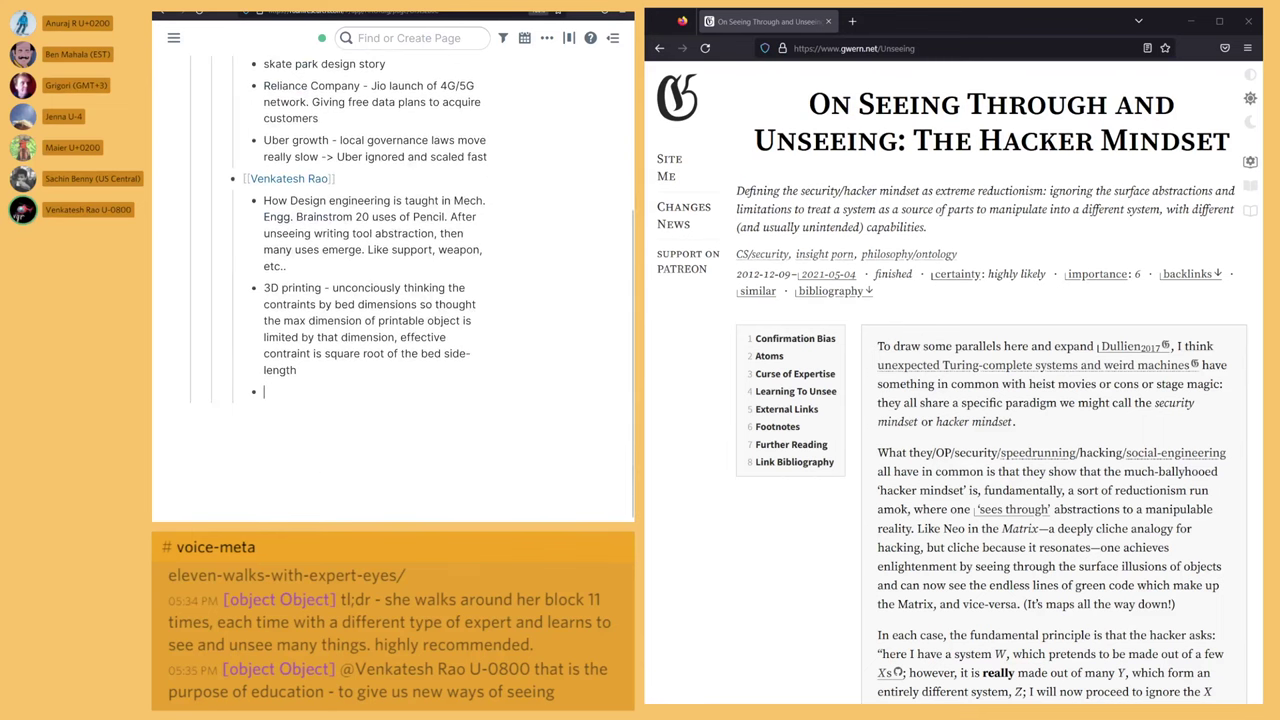
Step: Write the time-domain note: constrained by many factors, eg rapid talking vs talking long pauses
type("time domain")
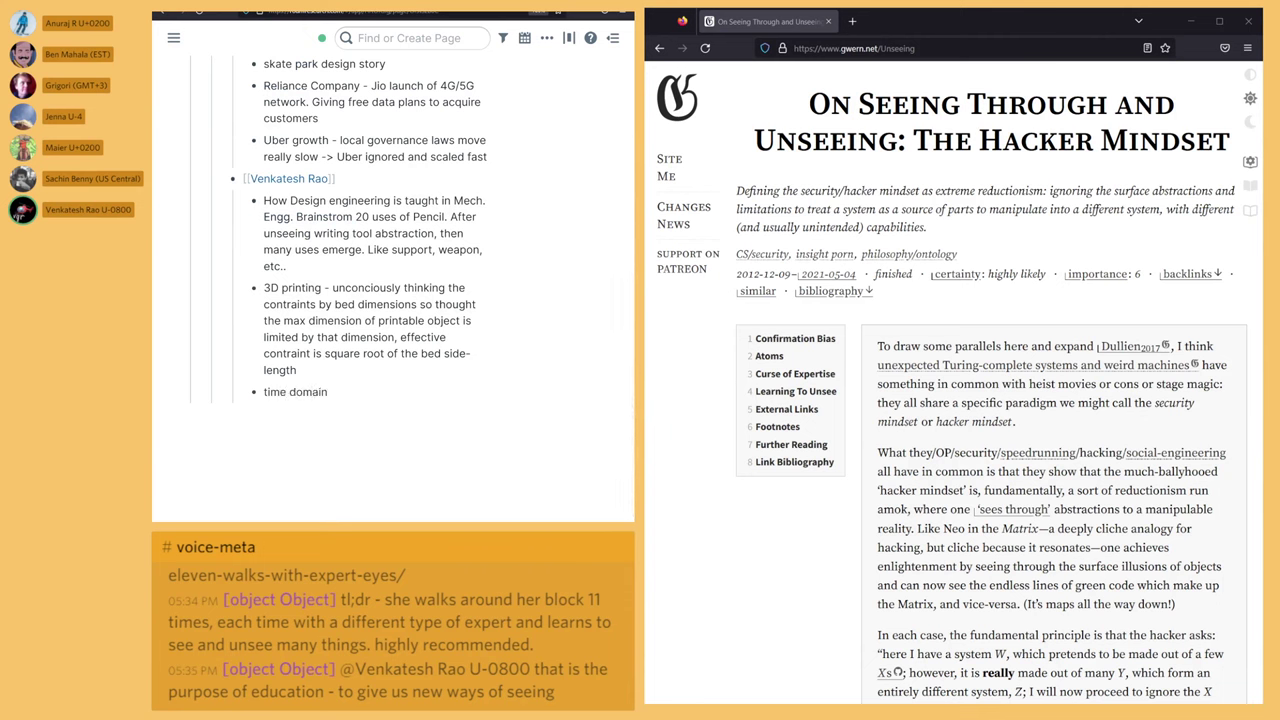
type(" - people have abstract view of c")
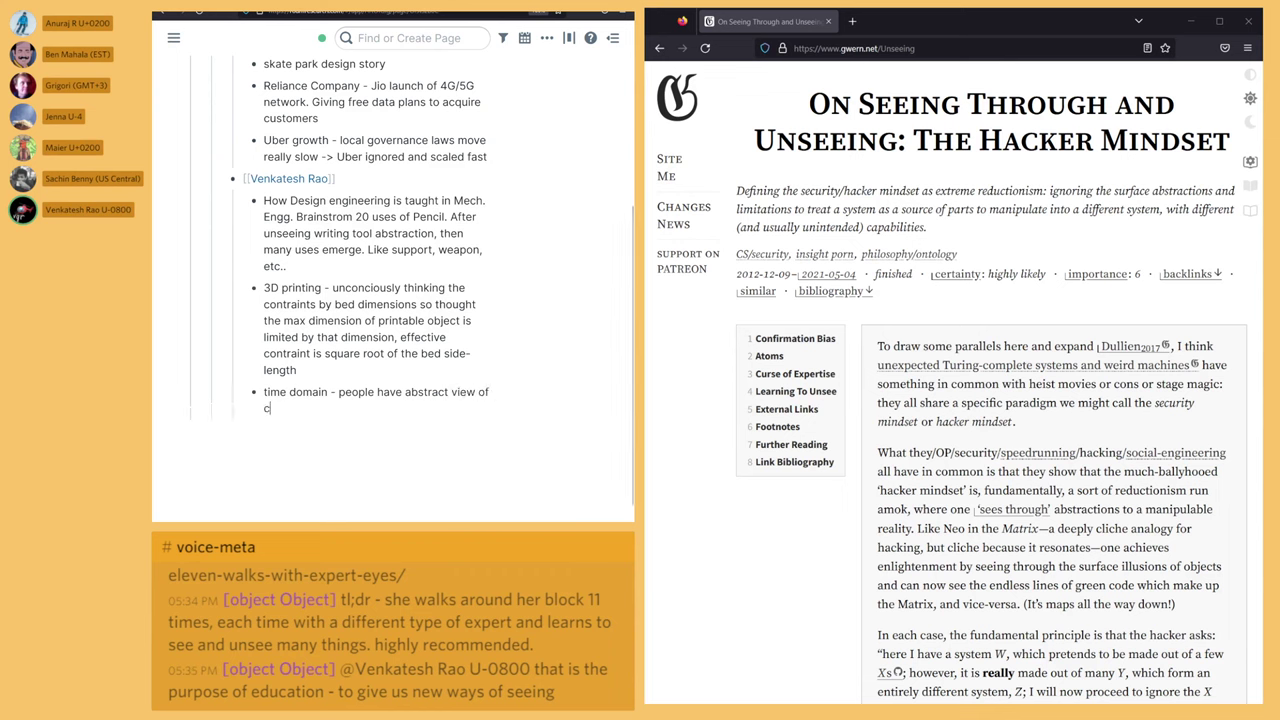
type("onverstation. physical process ")
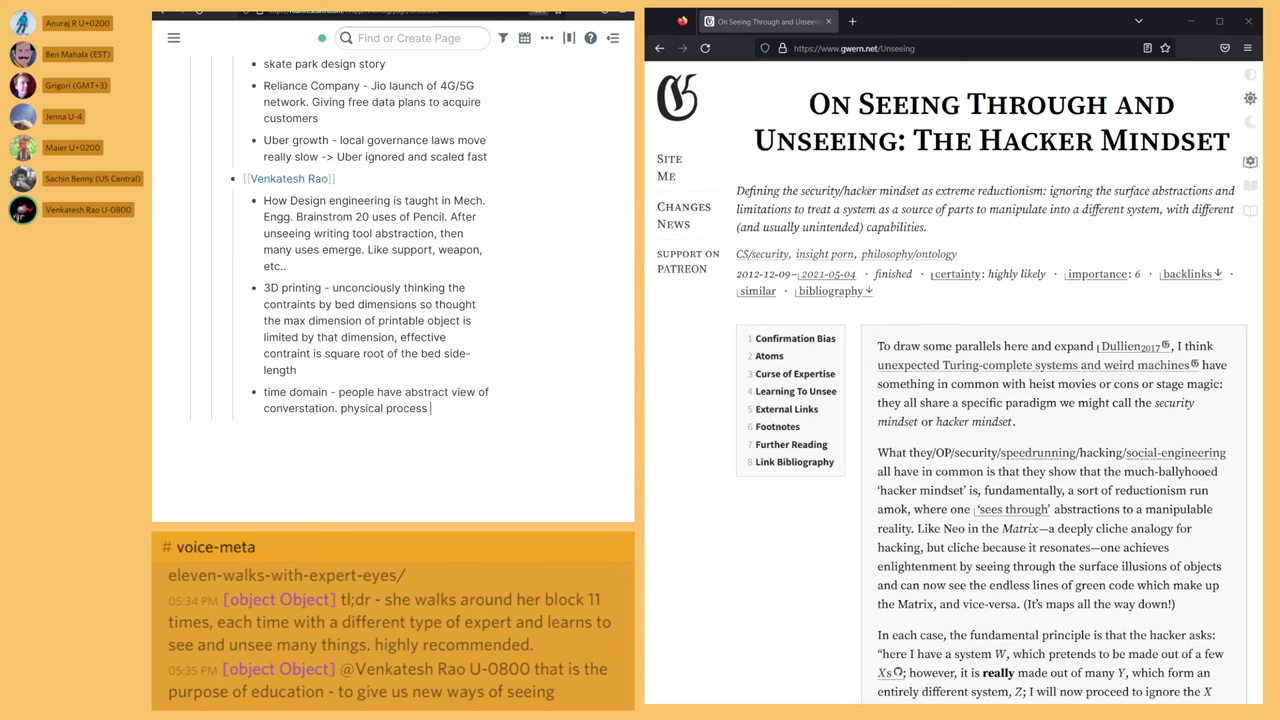
type("of ta")
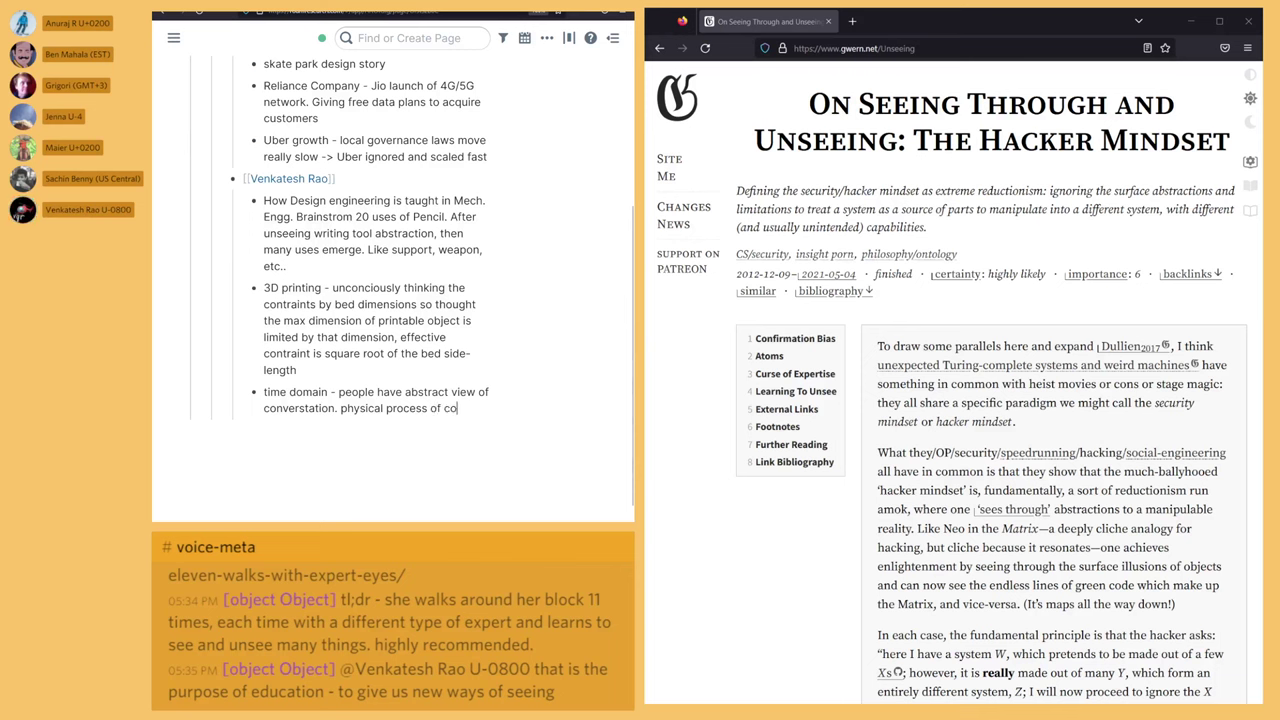
type("lking is contrat")
key("BackSpace")
type("int")
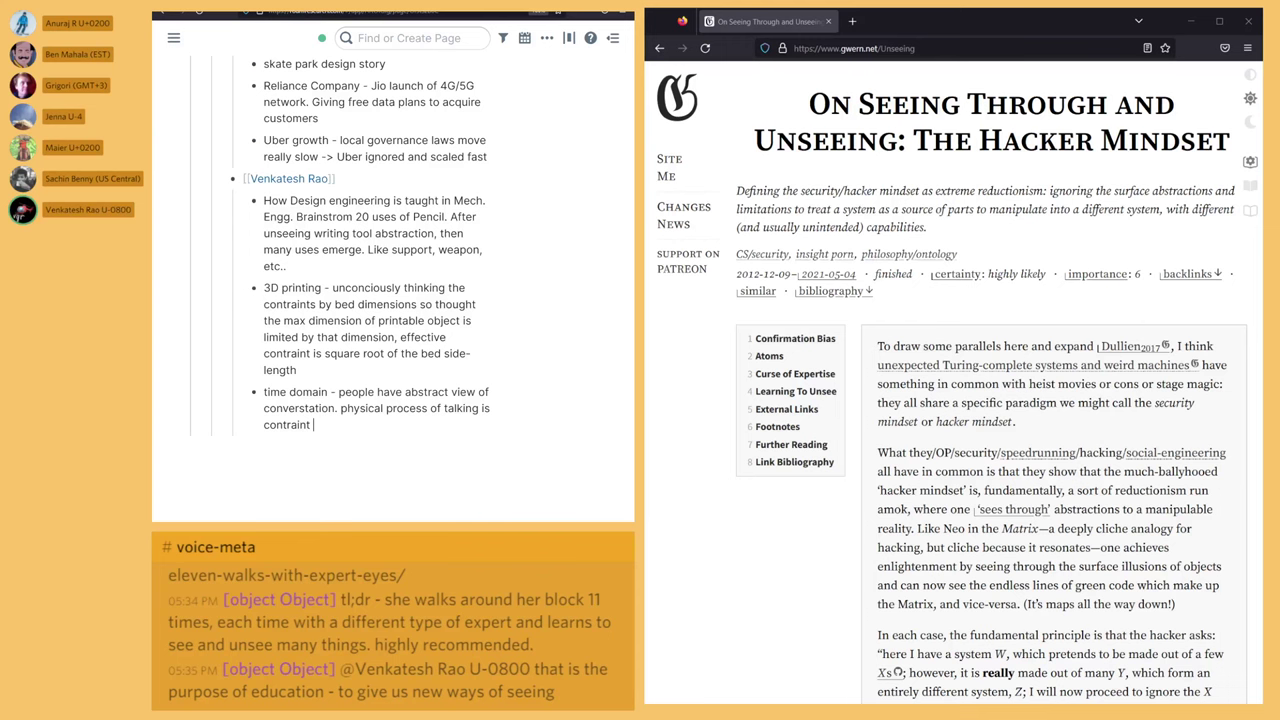
type("by")
type("many factor")
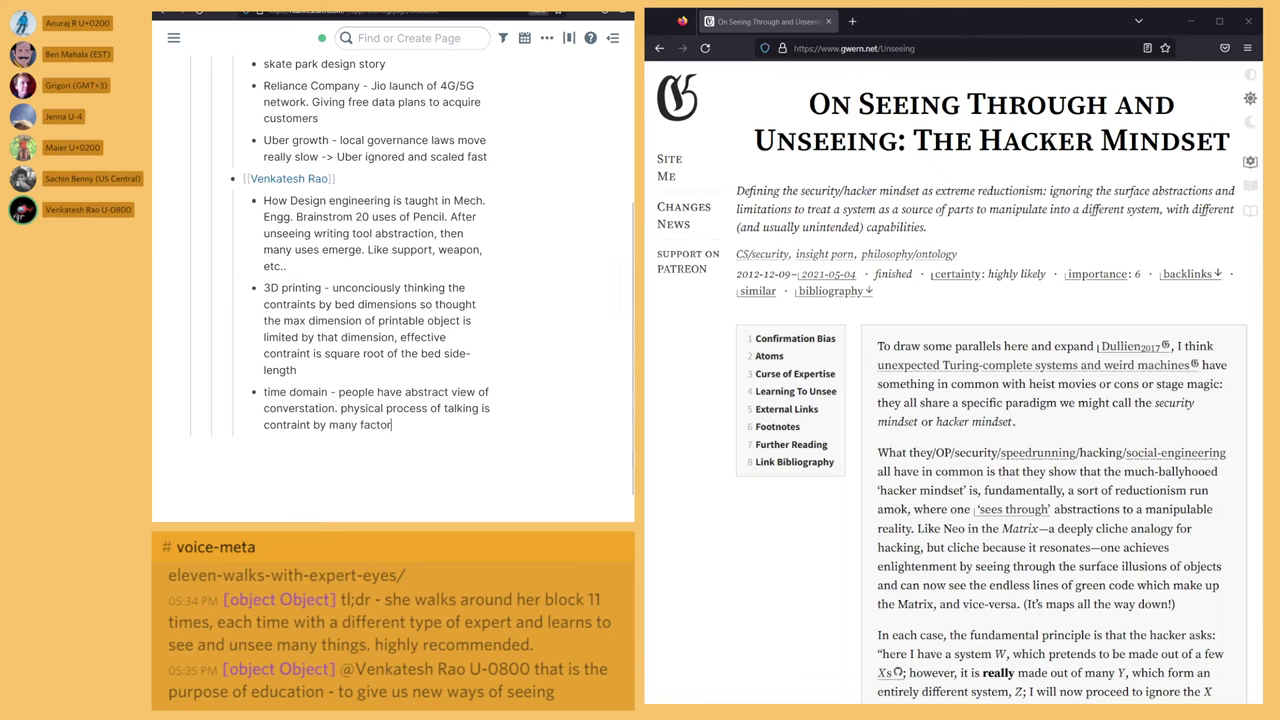
type("s,")
key("BackSpace")
type("eg rapid talking vs ta")
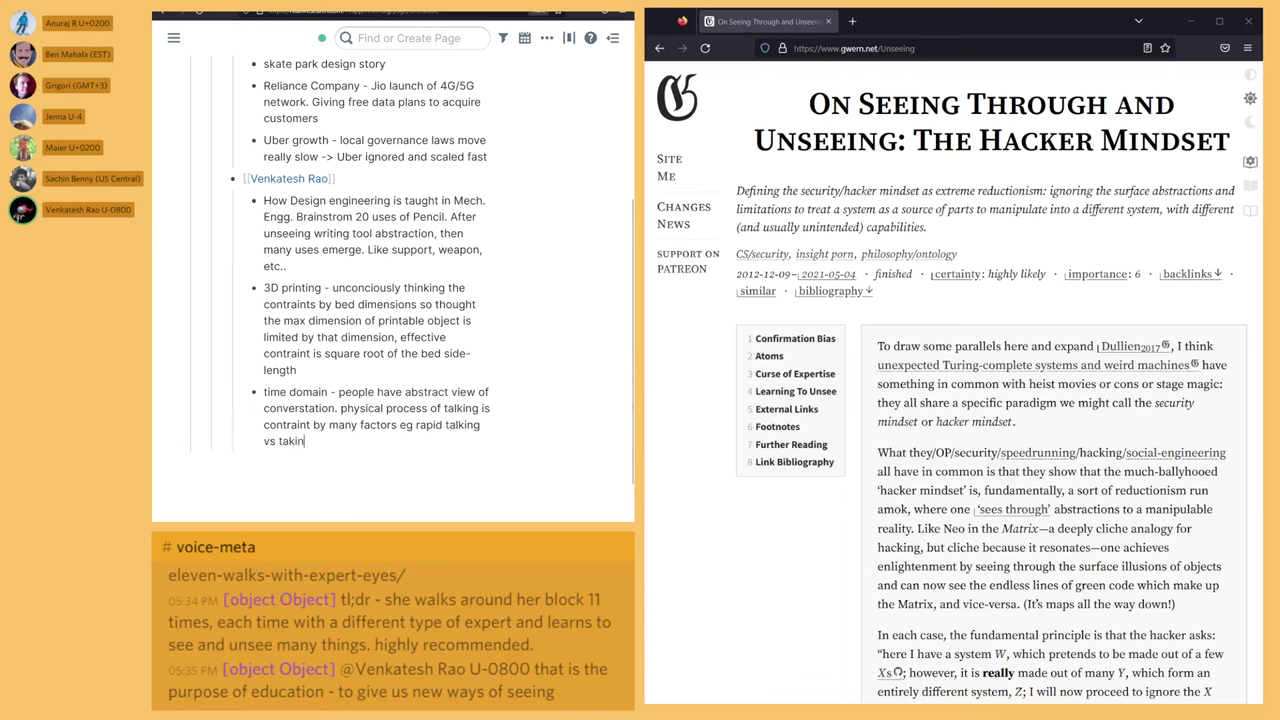
type("lking long pauses")
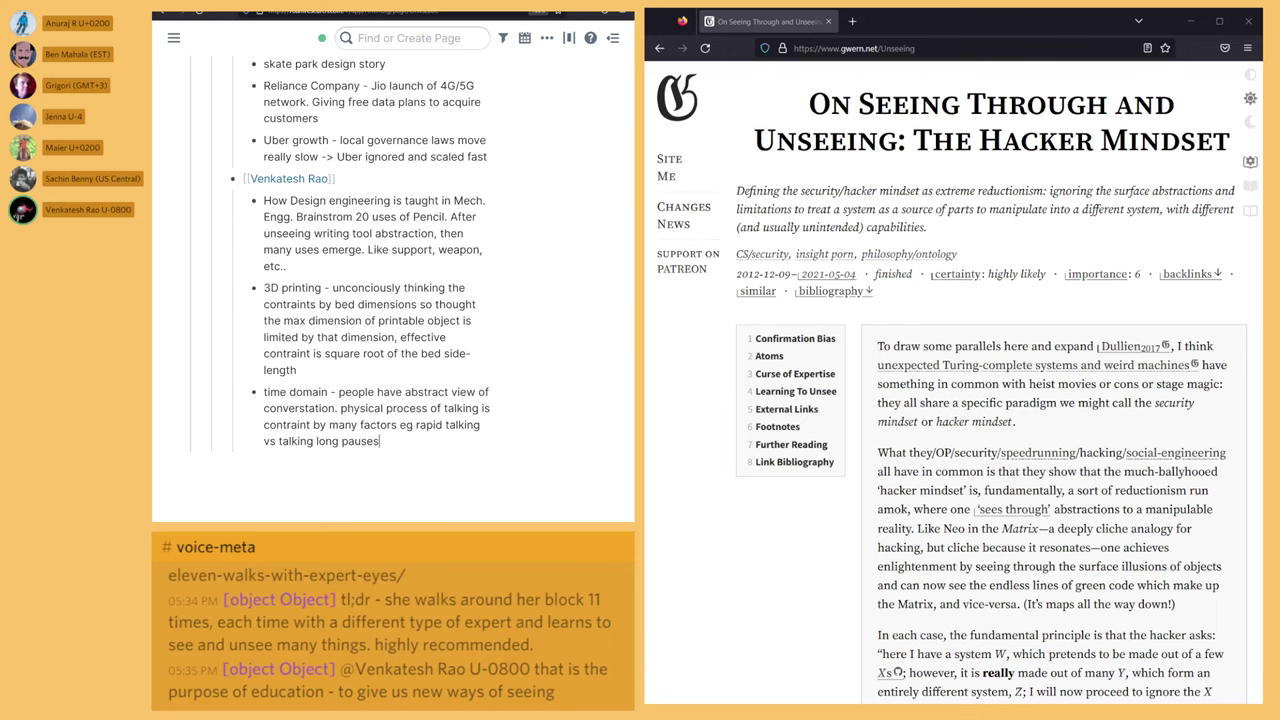
Step: Start a new bullet with the Zenefits note about SaaS health insurance plans for SME
key("Return")
type("Zen")
type("ts - SaaS to health insurance to")
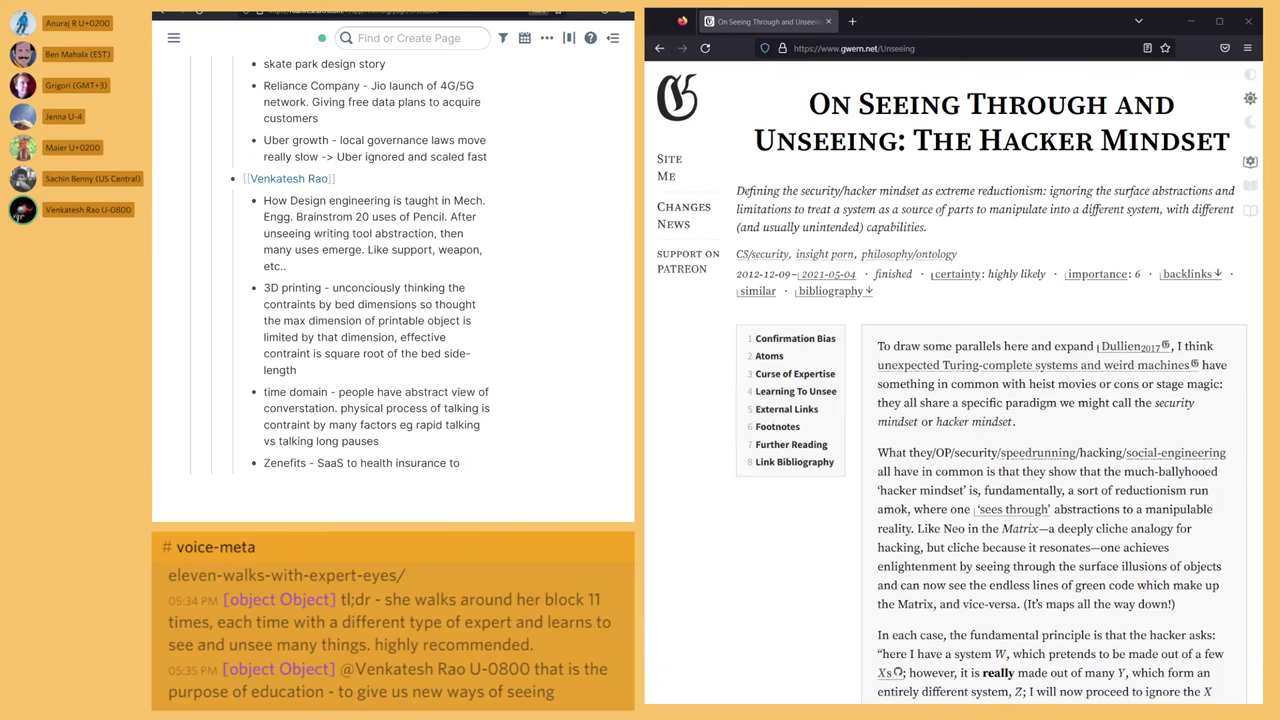
key("BackSpace")
key("BackSpace")
type("for")
key("BackSpace")
key("BackSpace")
key("BackSpace")
key("BackSpace")
type("plans to SME")
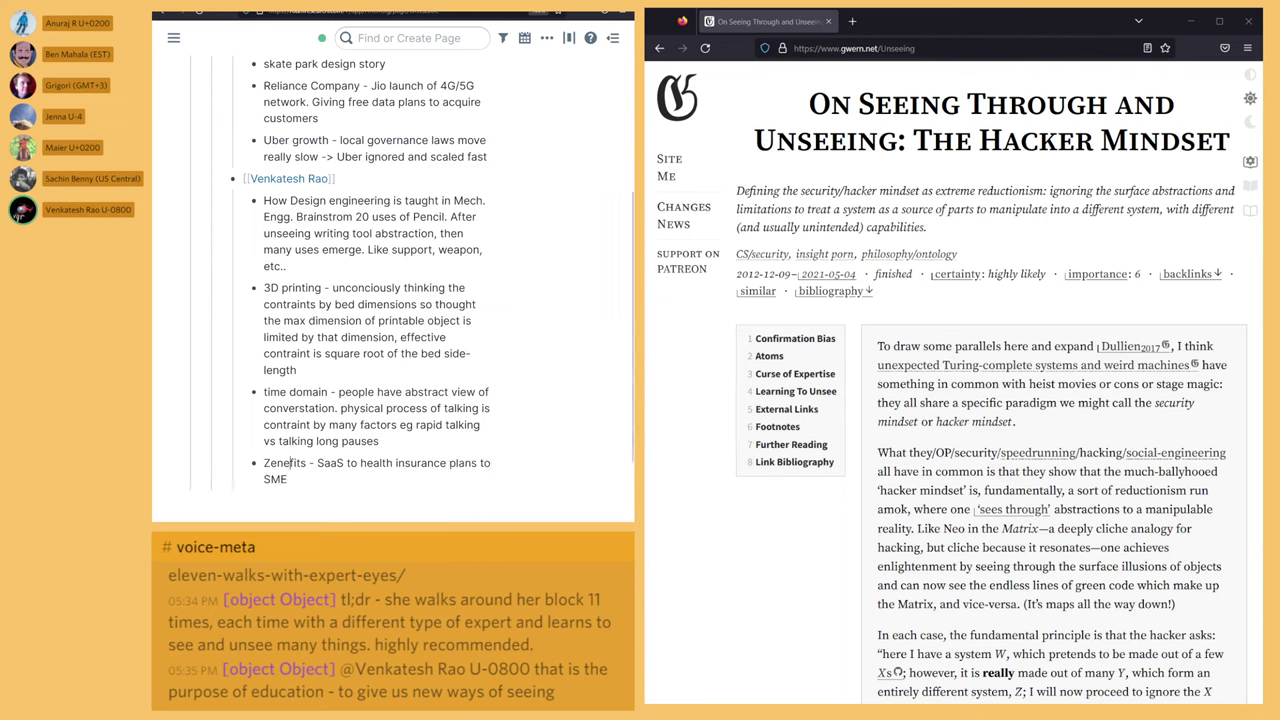
Step: Reword it to 'SaaS for ... for SME' and add 'some states have laws have human in the loop requirement'
left_click(357, 463)
key("BackSpace")
key("BackSpace")
key("BackSpace")
type("for")
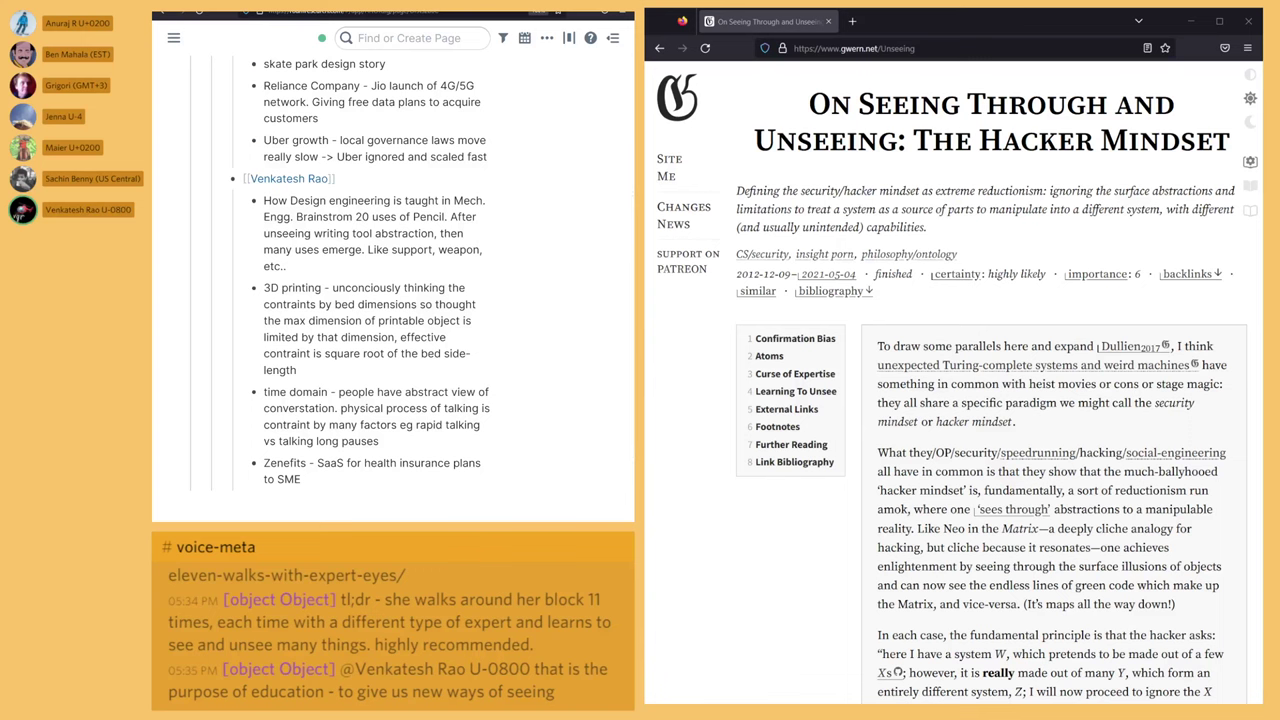
key("BackSpace")
key("BackSpace")
type("for")
type(". some states")
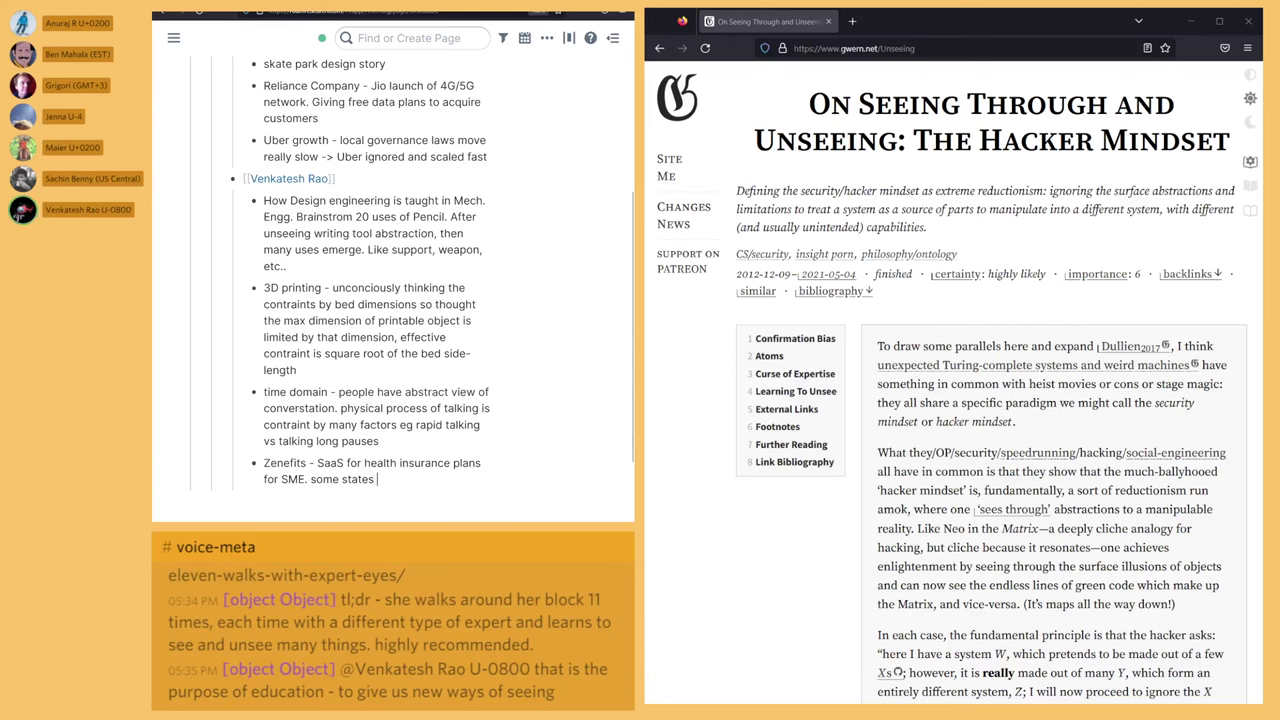
type(" have laws have human in the loop requ9r")
key("BackSpace")
type("irement")
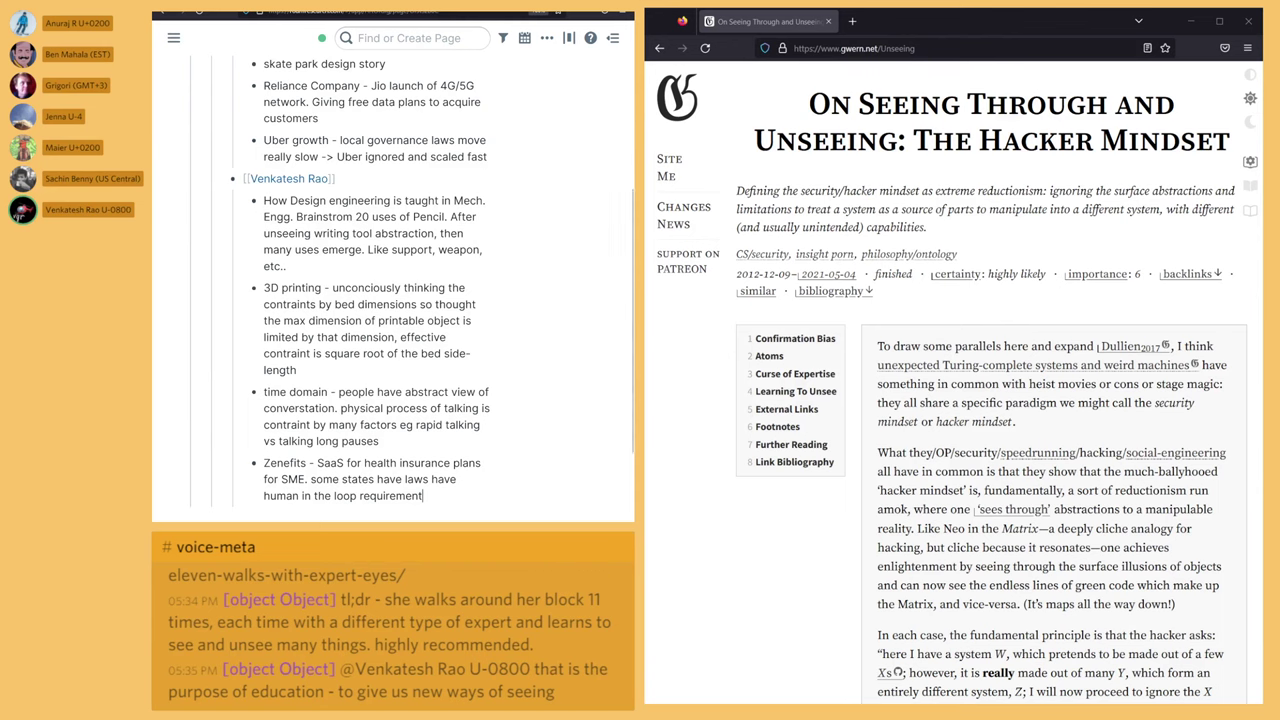
Step: Add the bullet 'arbitrage in business models' beneath the Zenefits note
scroll(340, 280, "down", 2)
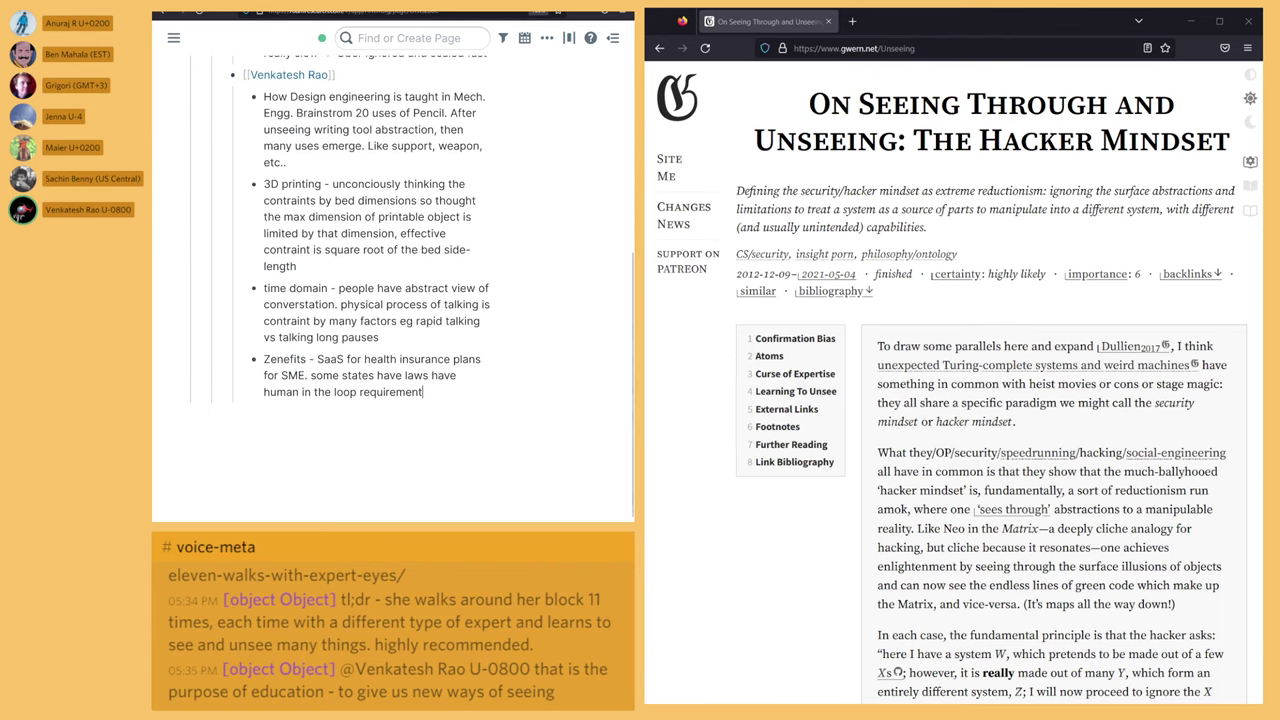
type(",")
key("BackSpace")
key("BackSpace")
key("Return")
key("shift+Tab")
left_click(423, 392)
key("Return")
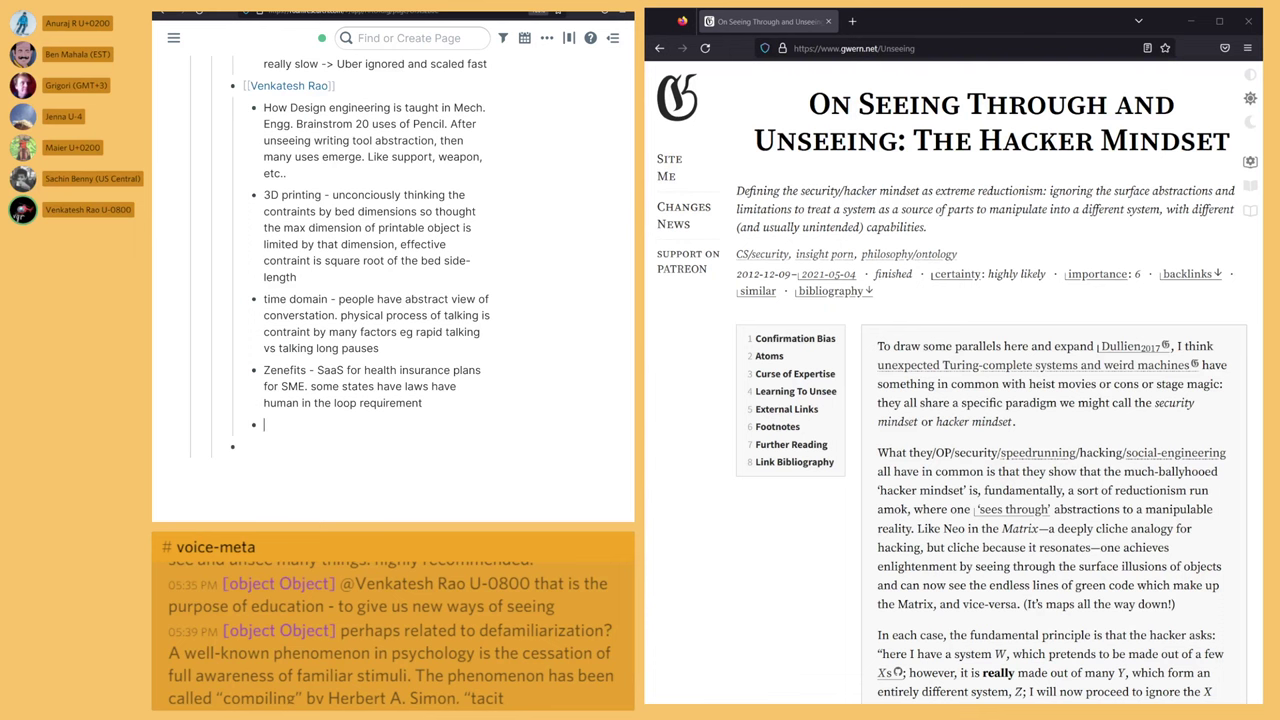
type("ar")
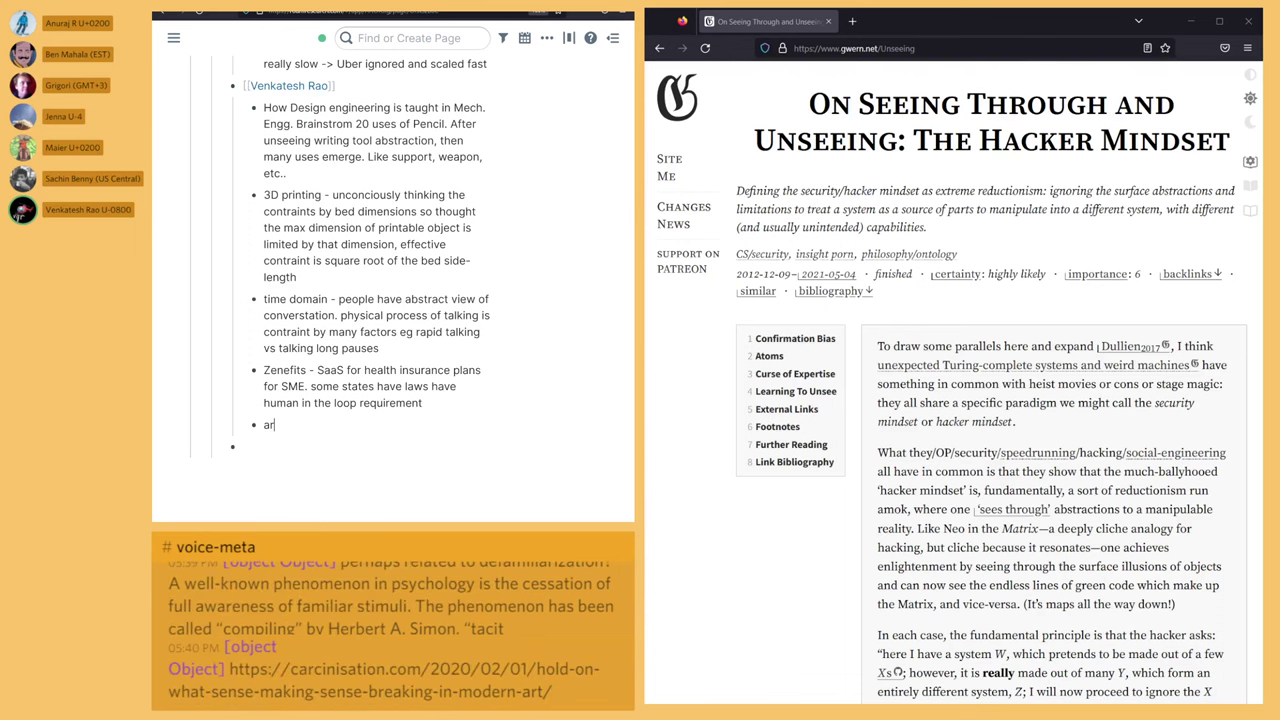
type("bitra")
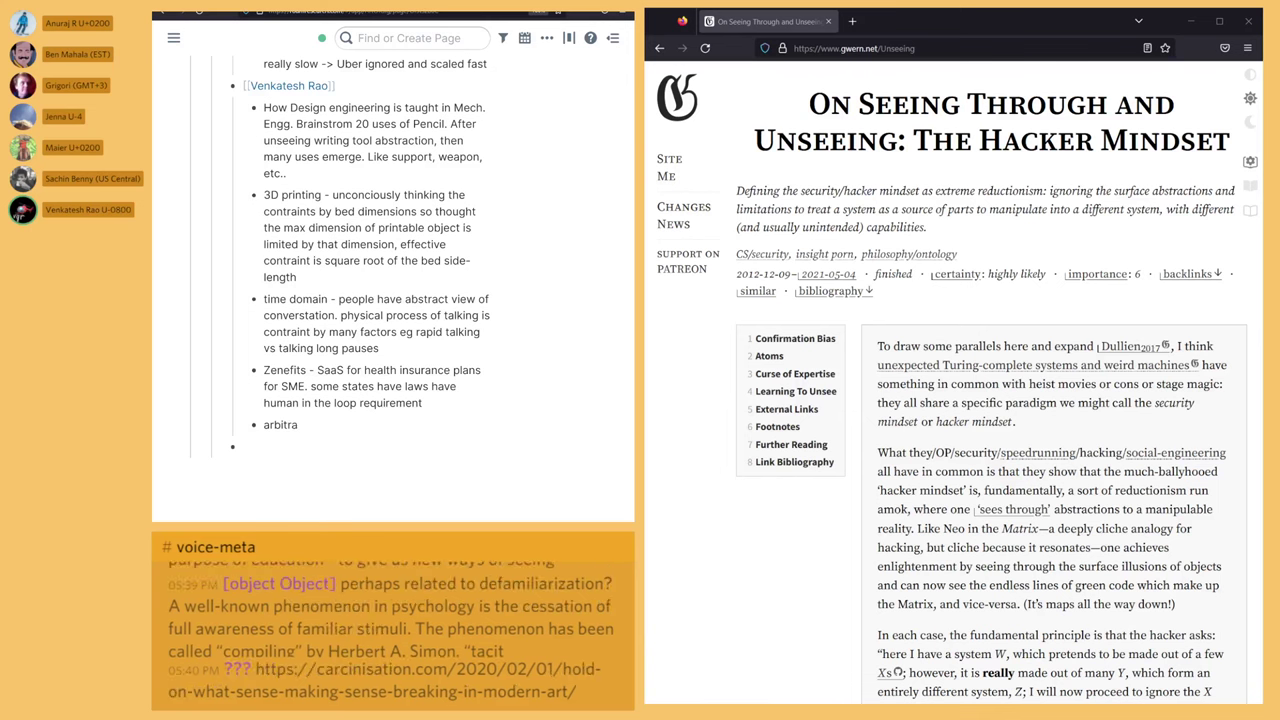
type("age in business models")
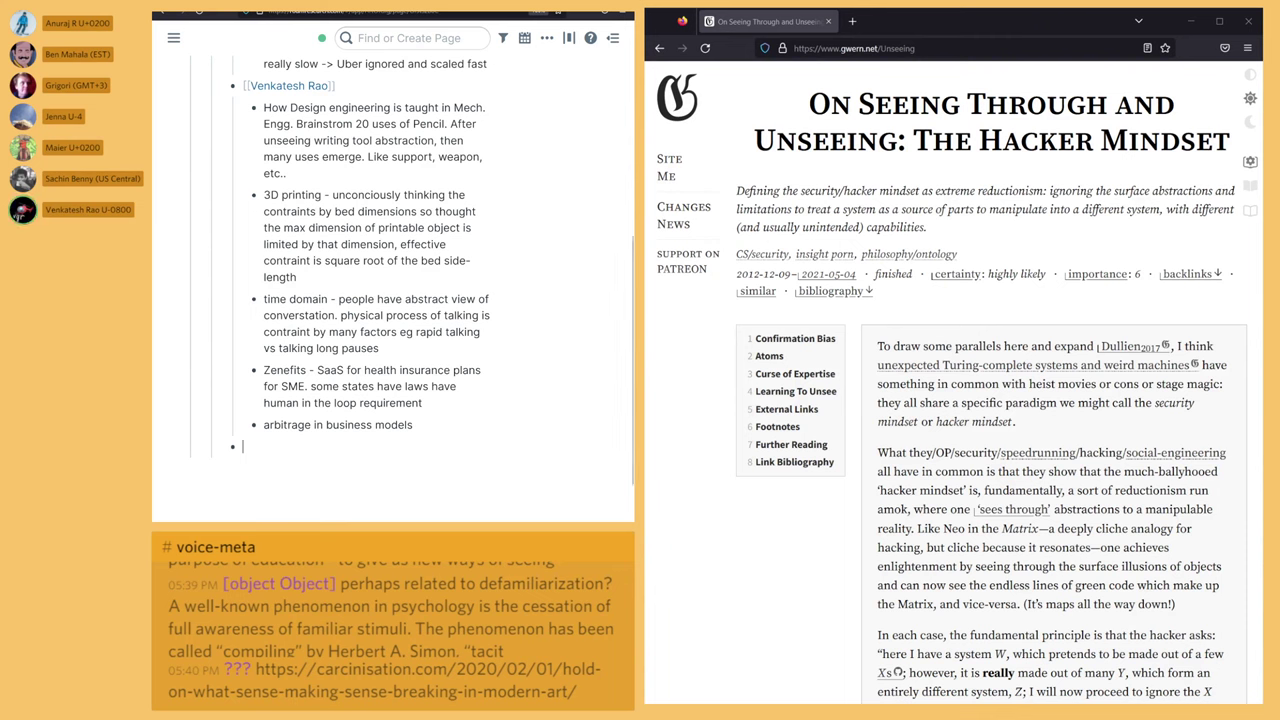
Step: Type 'Open Floor' in the bottom bullet and add an empty nested bullet beneath it
scroll(392, 270, "up", 5)
scroll(392, 300, "down", 3)
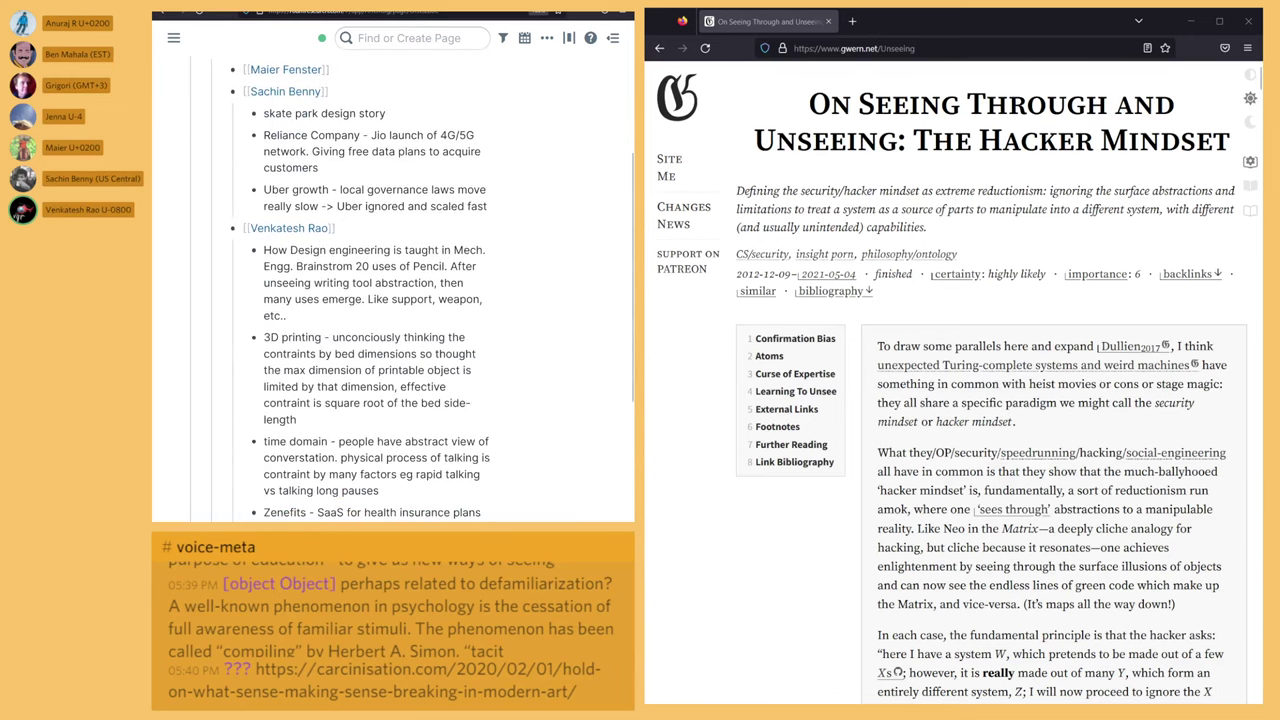
key("Page_Down")
key("Page_Down")
key("Page_Down")
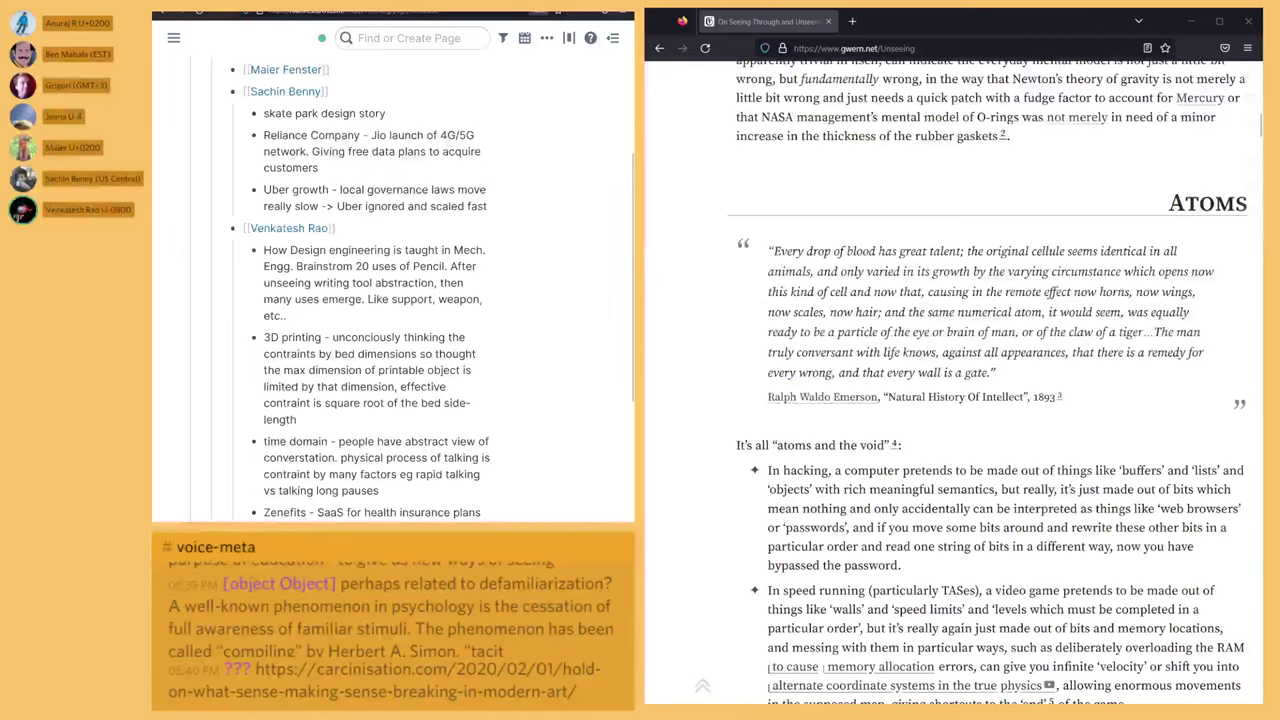
scroll(392, 270, "down", 4)
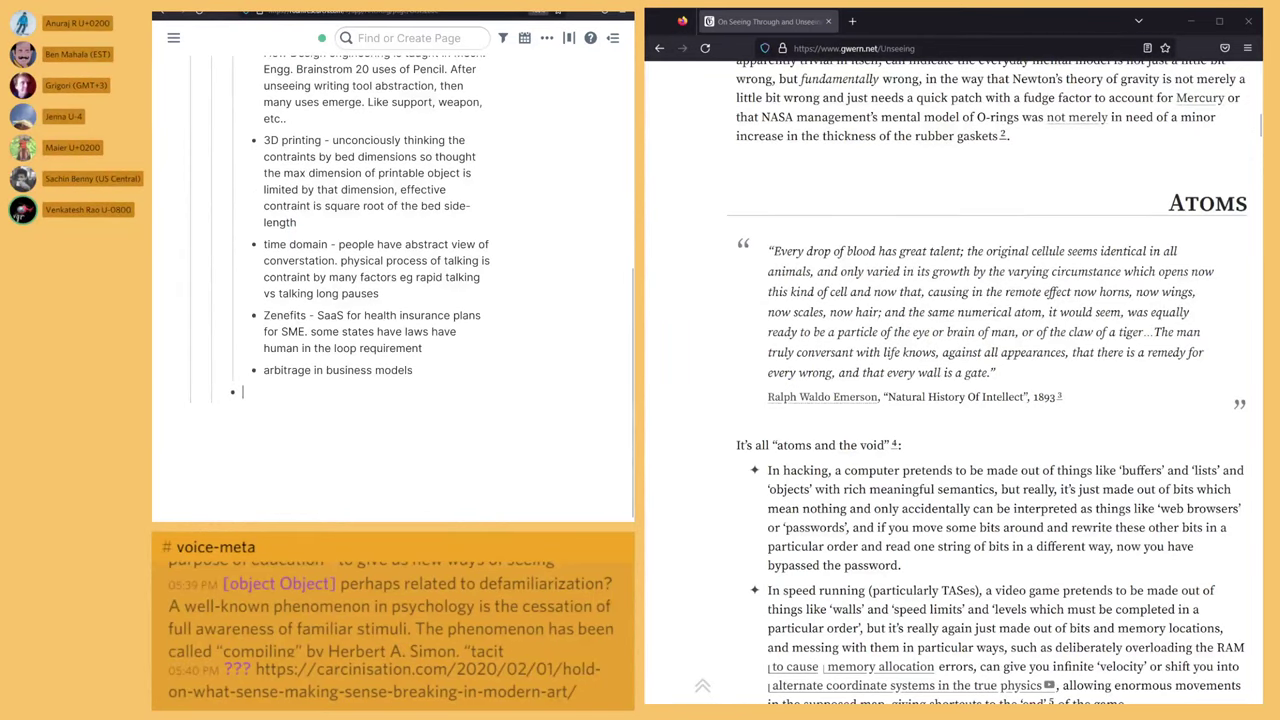
type("Open Floow")
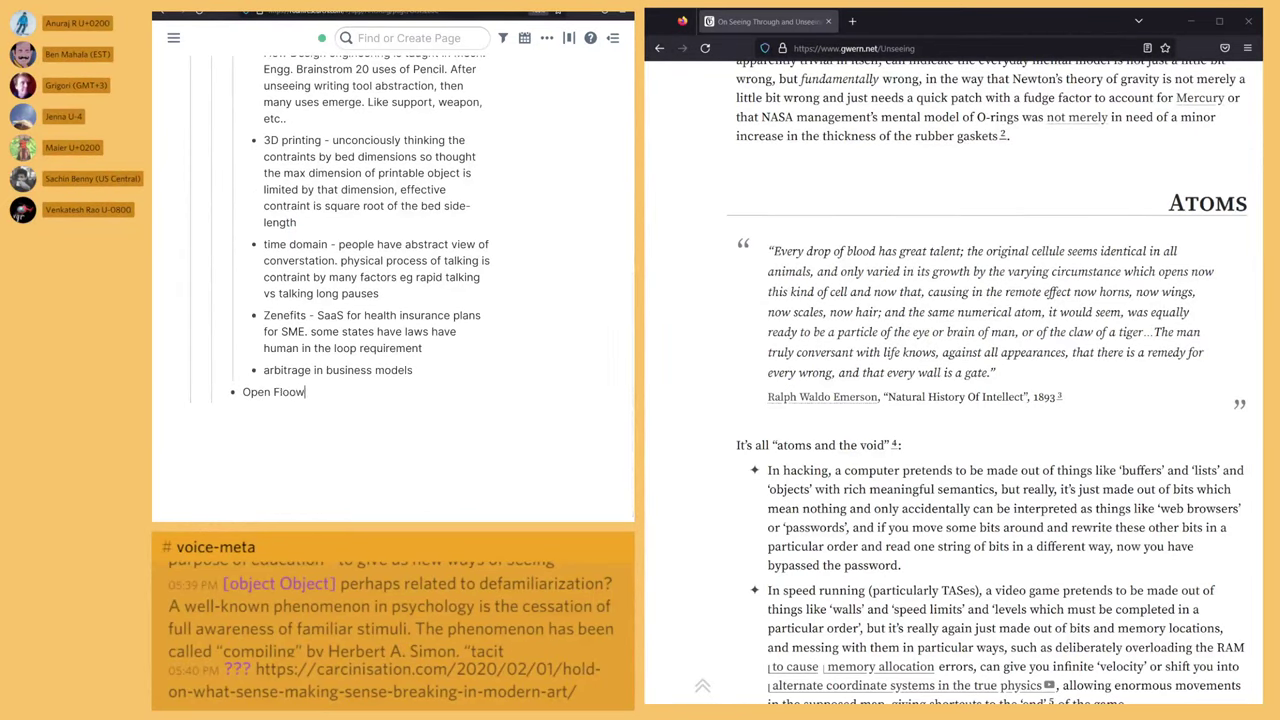
key("BackSpace")
type("r")
key("Return")
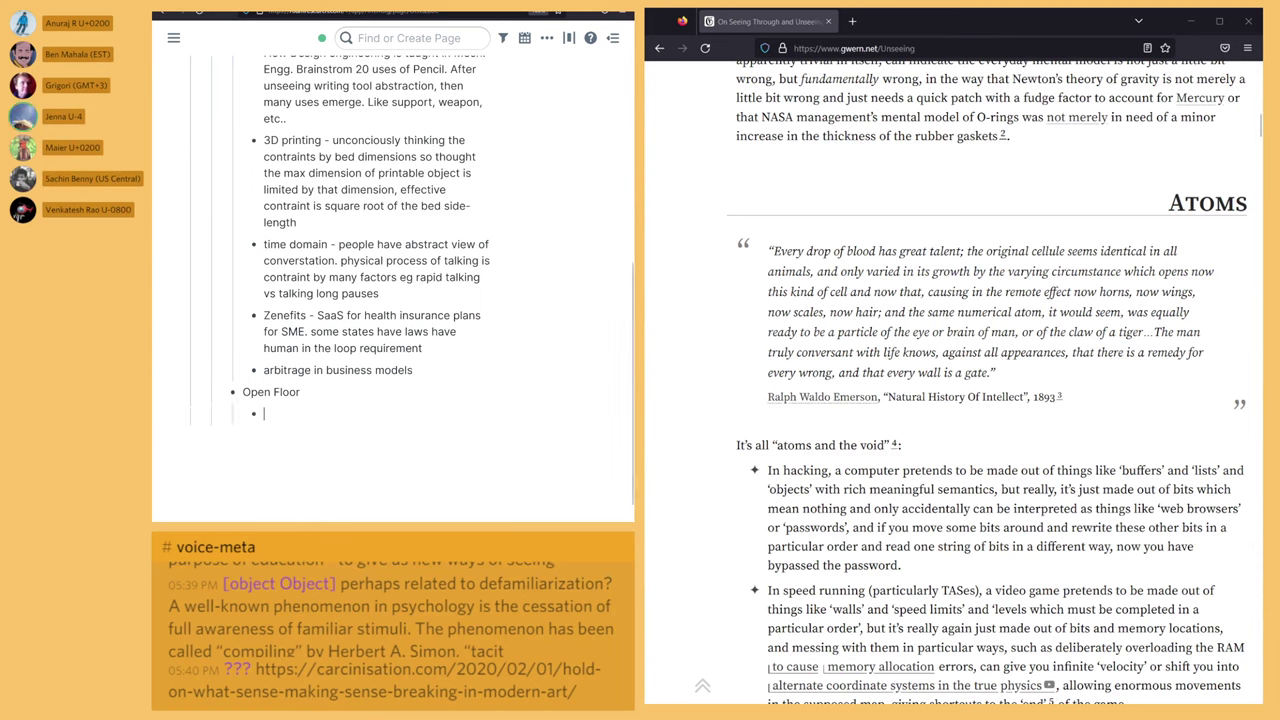
scroll(990, 380, "down", 10)
scroll(990, 380, "up", 10)
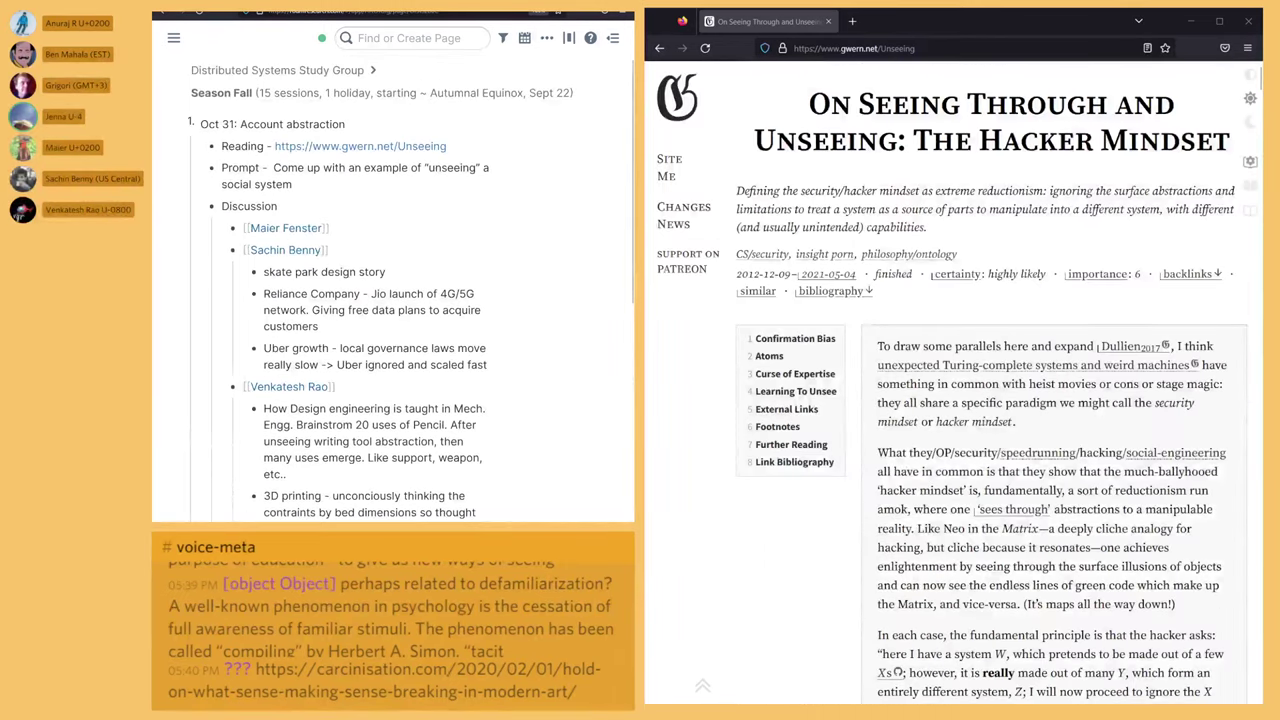
Step: Link the first participant's page with the nested note 'Zenefits - rule breaking vs making use of loop hole'
type("[[Jenn")
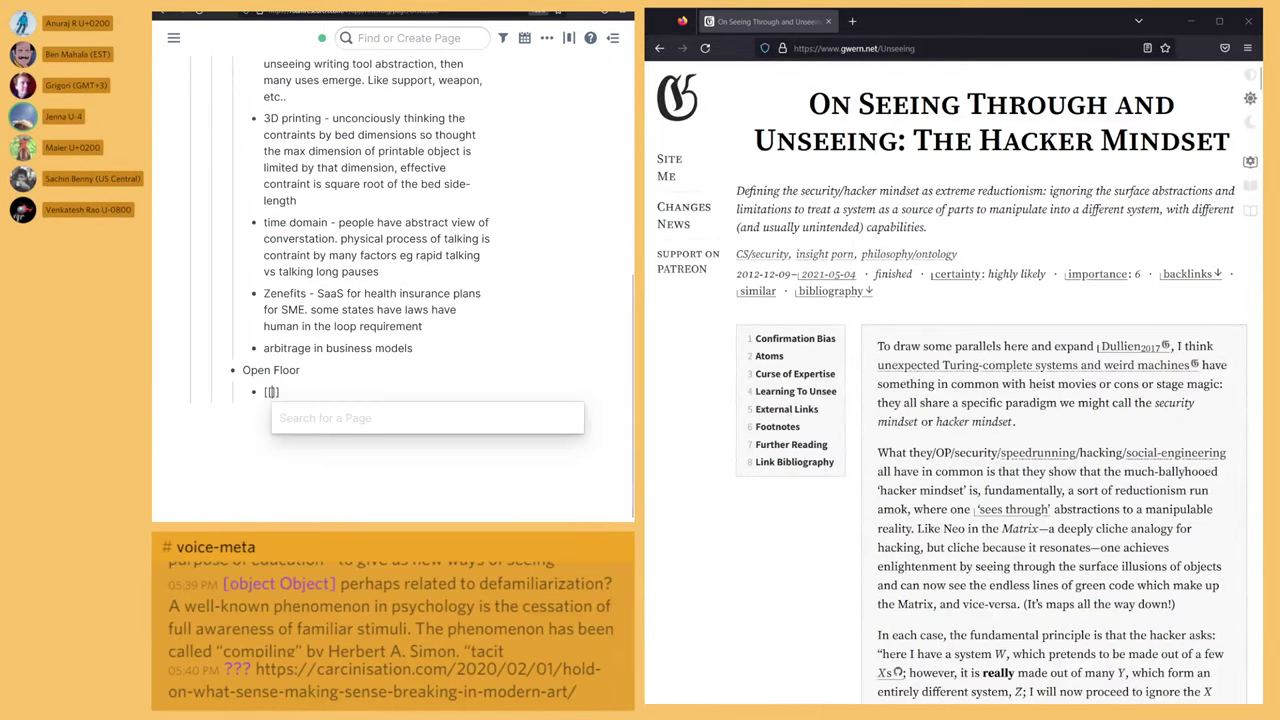
key("Down")
key("Return")
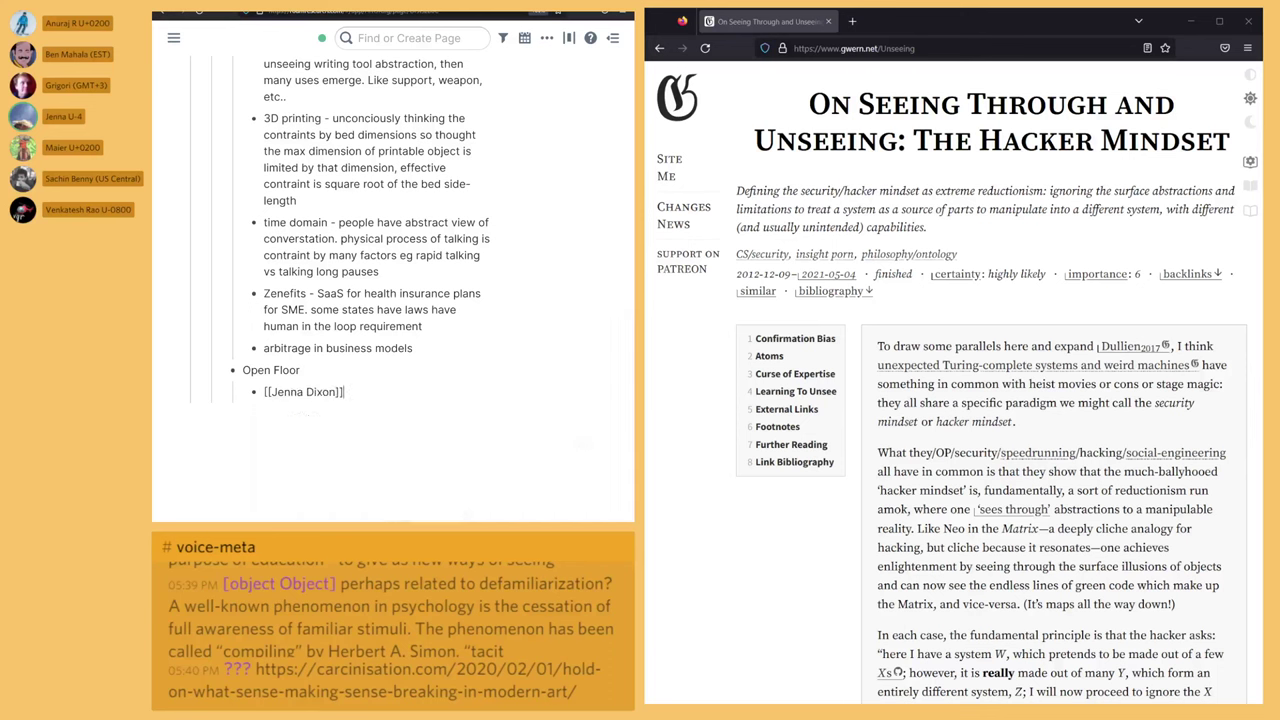
key("Return")
key("Tab")
type("Zenefits")
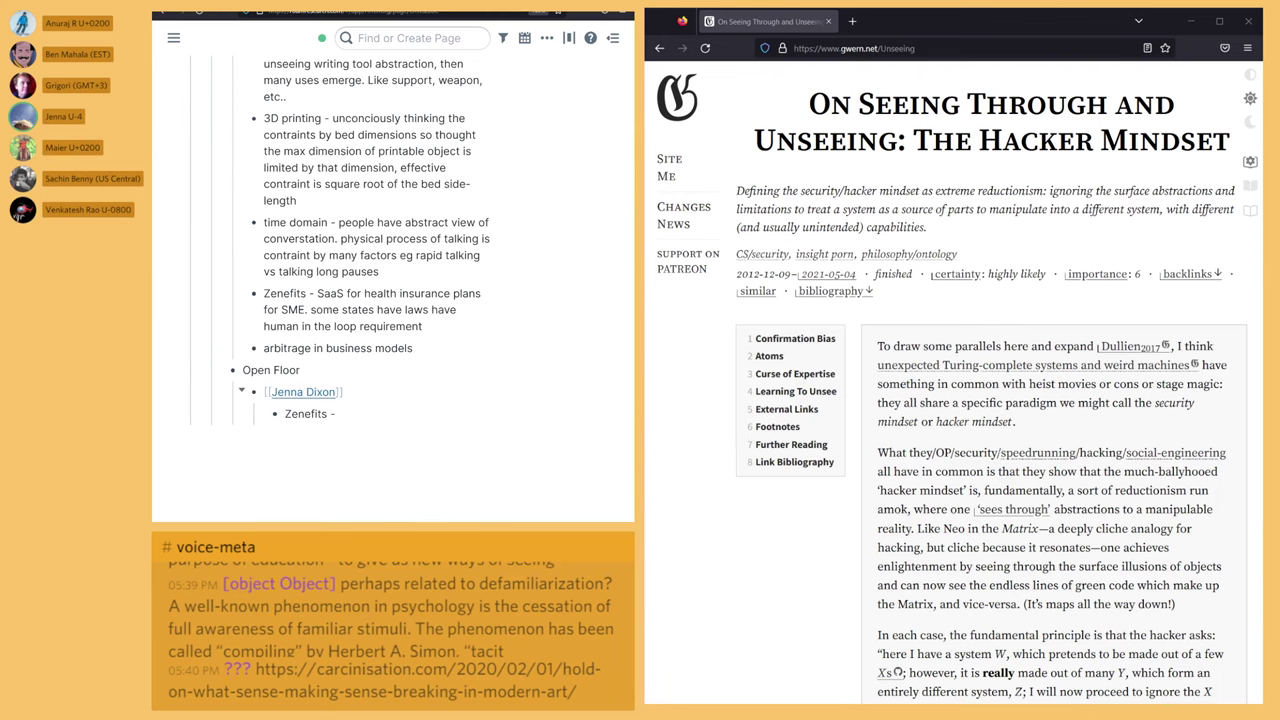
type("- rule br")
type("ing vs ")
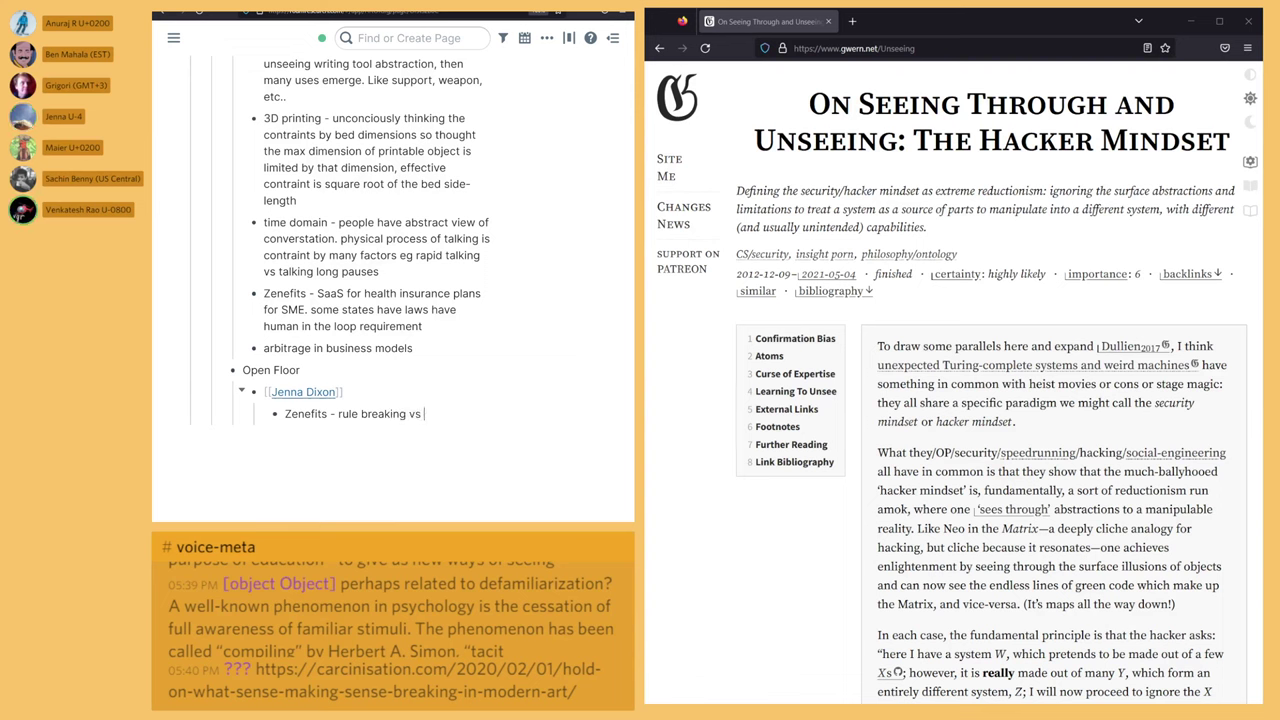
type("exploiting the")
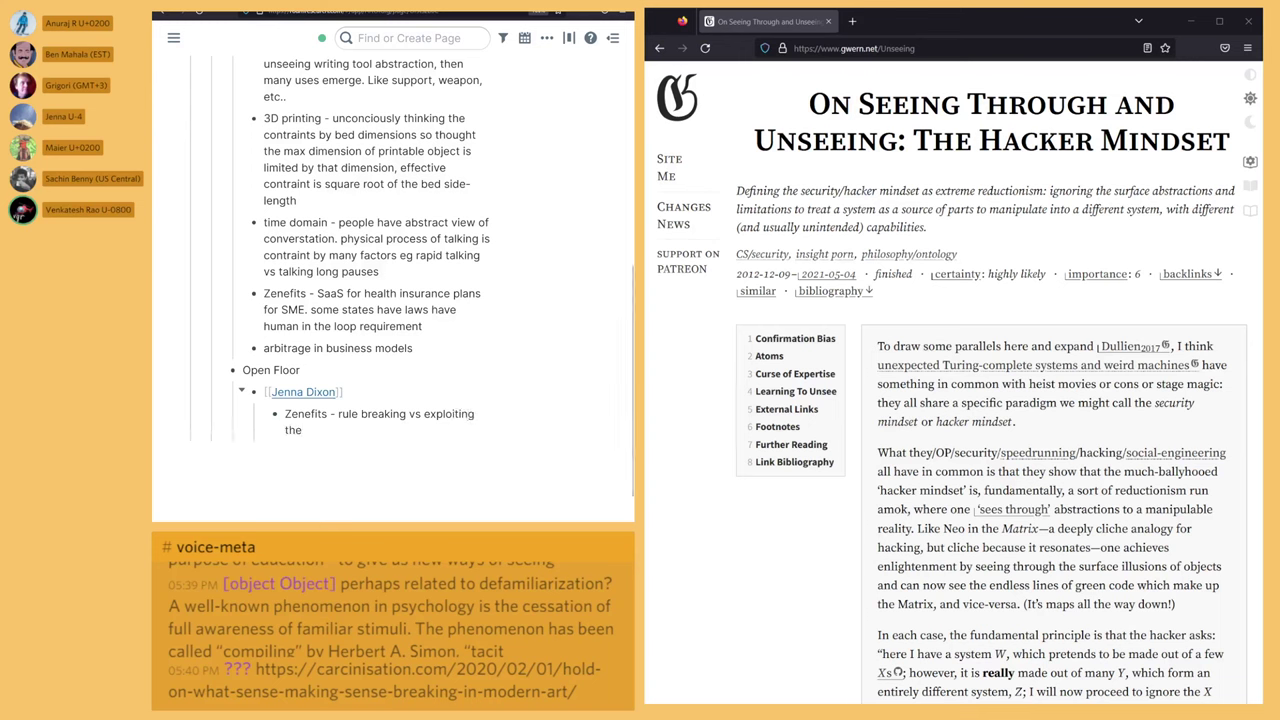
type(" rule")
type("e")
key("BackSpace")
key("BackSpace")
key("BackSpace")
key("BackSpace")
key("BackSpace")
key("BackSpace")
key("BackSpace")
key("BackSpace")
key("BackSpace")
key("BackSpace")
key("BackSpace")
key("BackSpace")
key("BackSpace")
key("BackSpace")
key("BackSpace")
key("BackSpace")
key("BackSpace")
key("BackSpace")
type("making ")
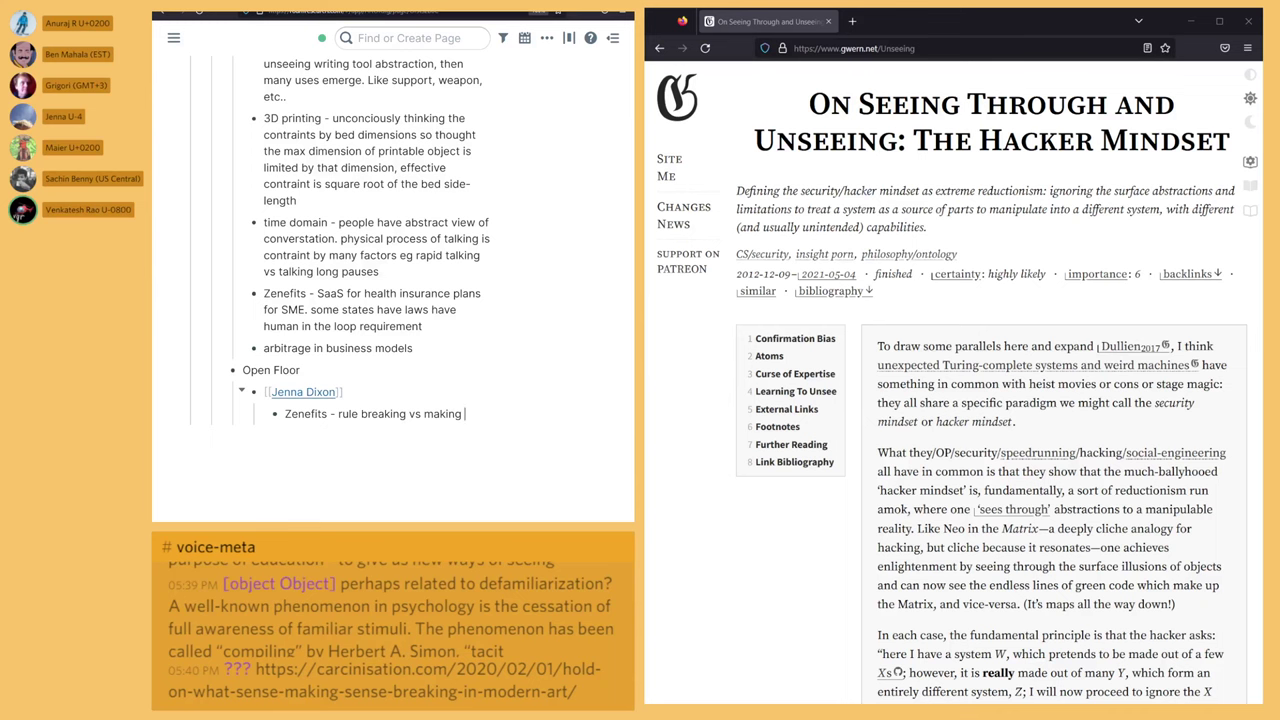
type("use of loop hole")
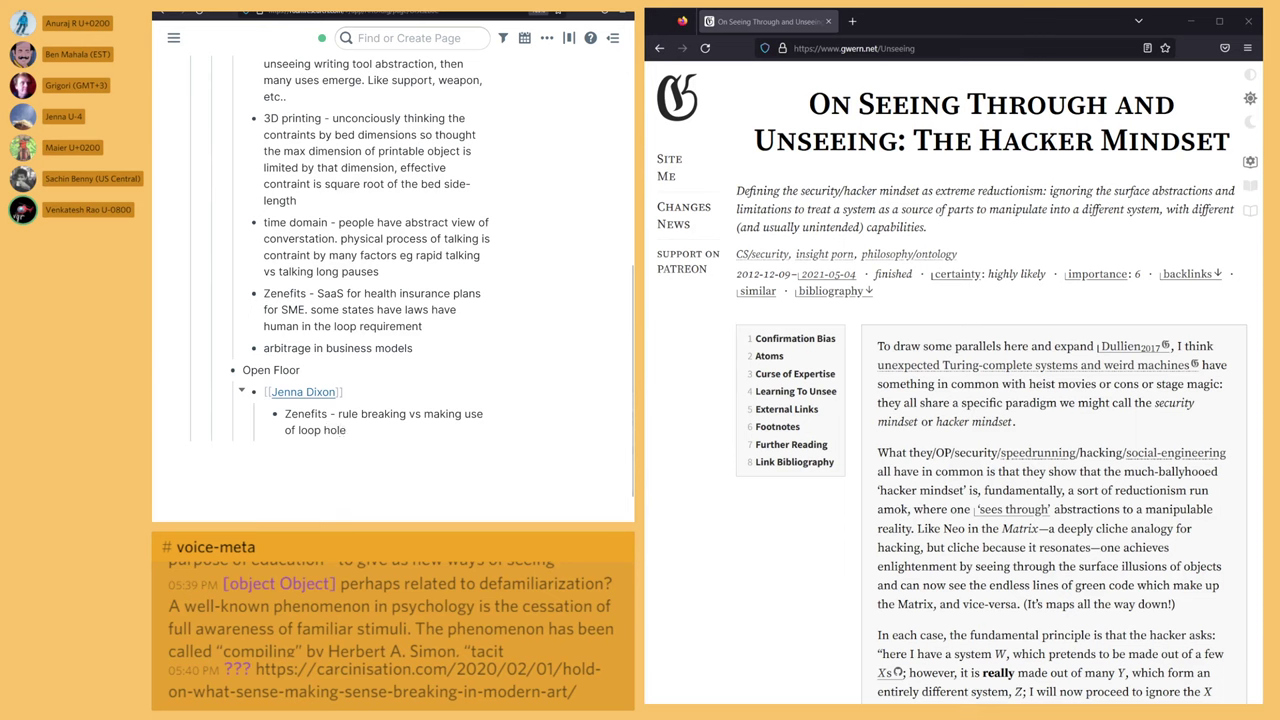
key("Return")
Step: Insert a second participant's page link, then delete it as misplaced
type("[[Ven")
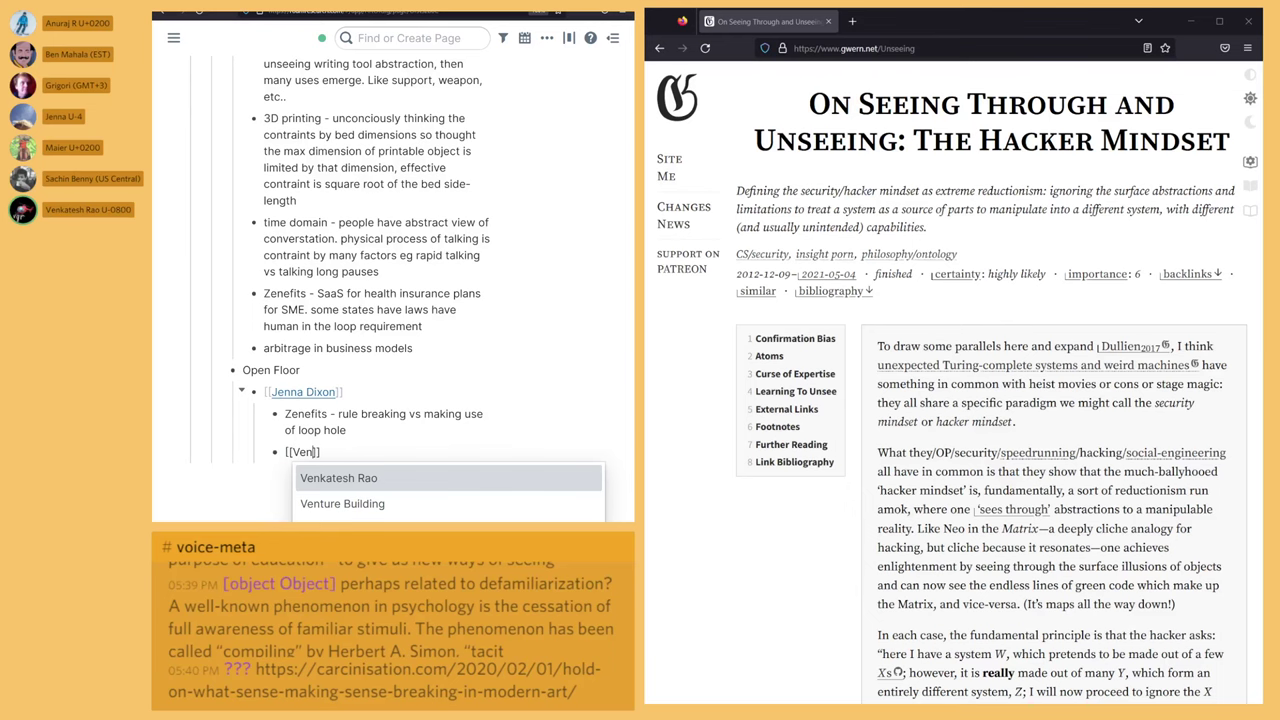
key("Down")
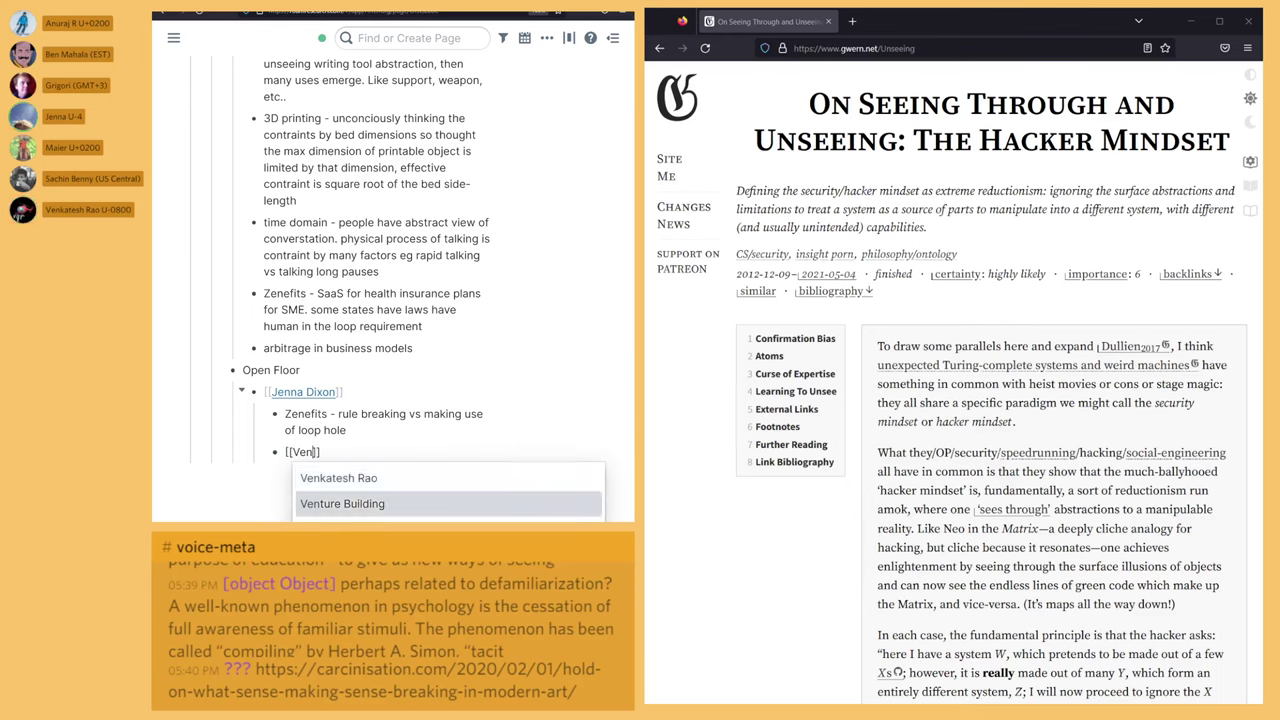
key("Up")
key("Return")
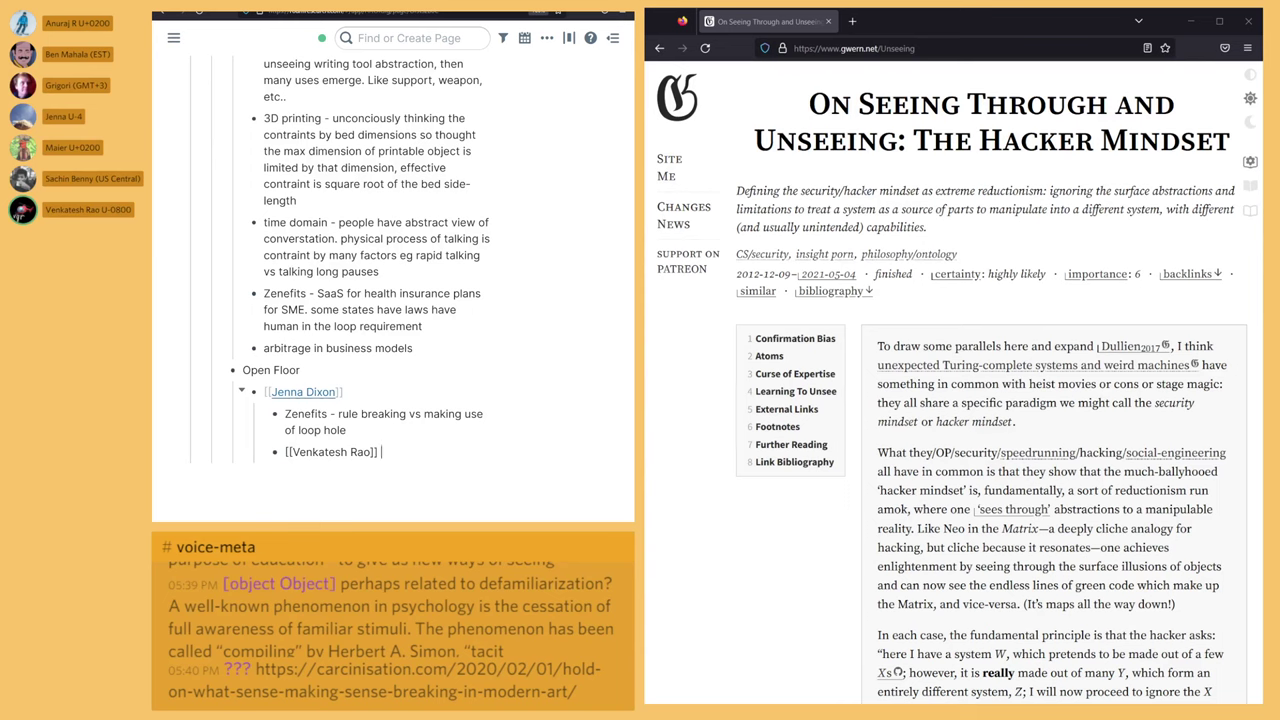
key("ctrl+a")
key("BackSpace")
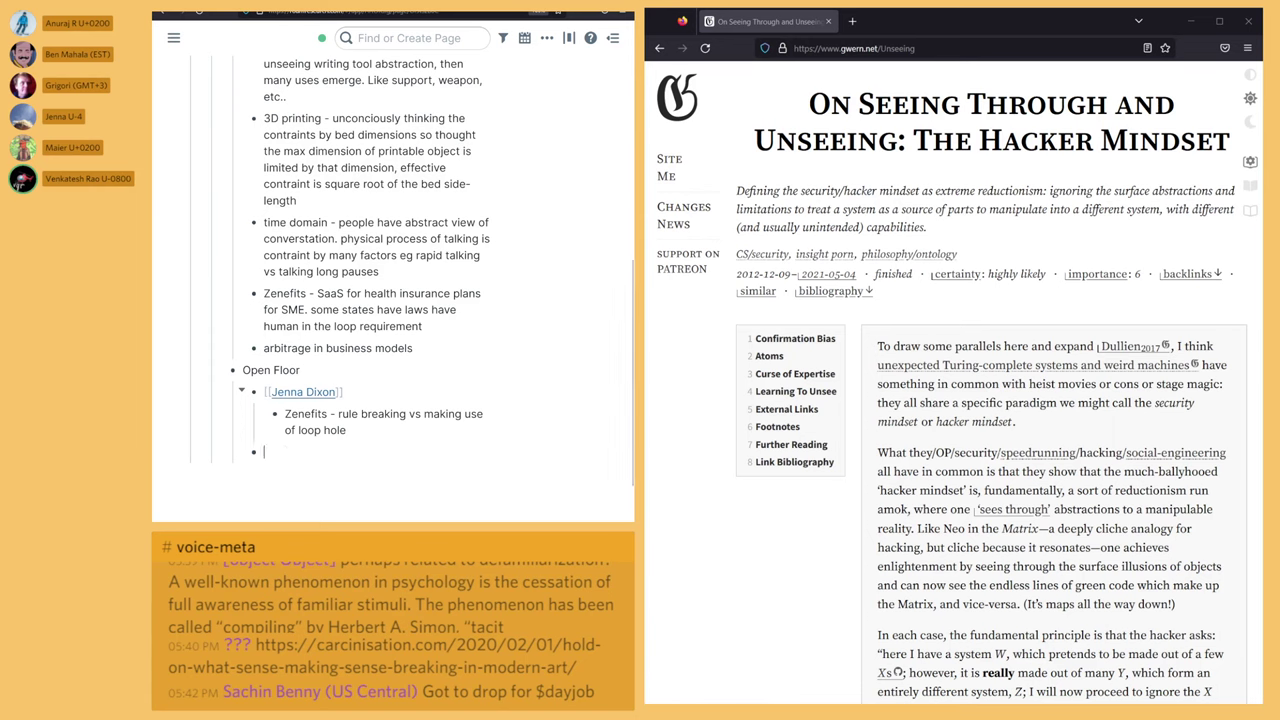
Step: Link the second participant's page with the note 'if clever hacking becomes a habit...without hacks'
type("[[")
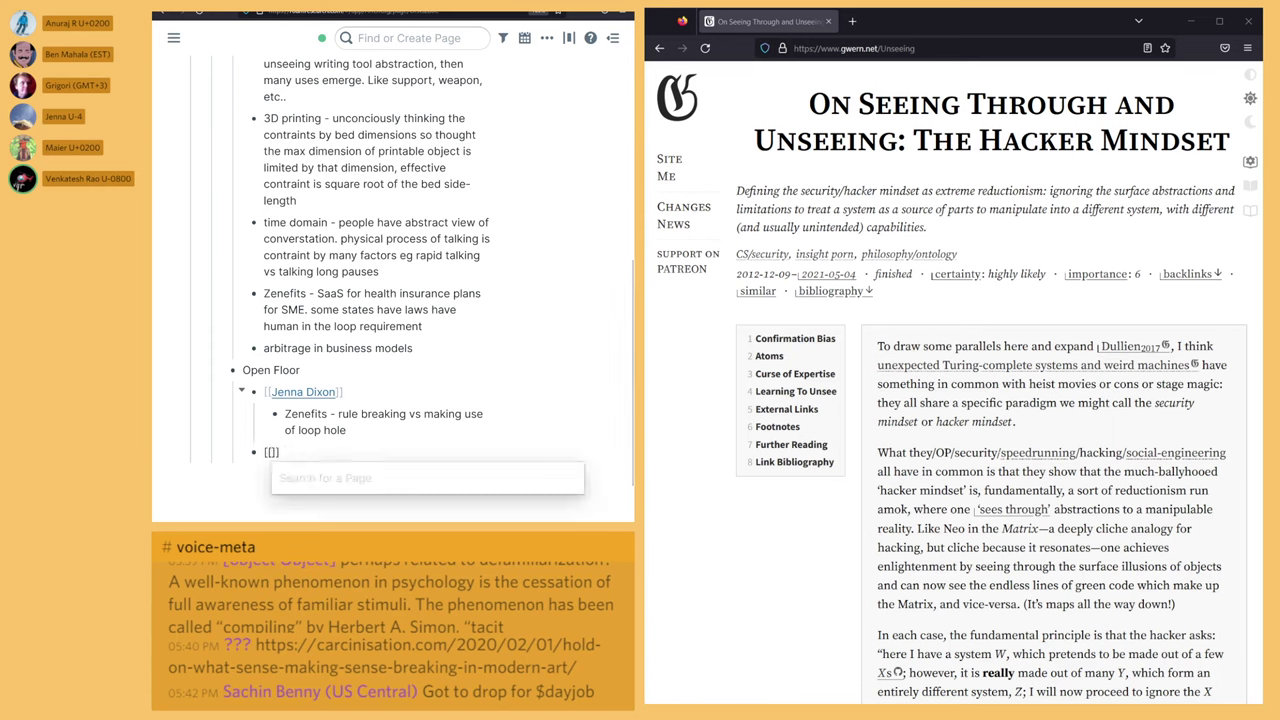
type("Venk")
key("Return")
key("Return")
key("Tab")
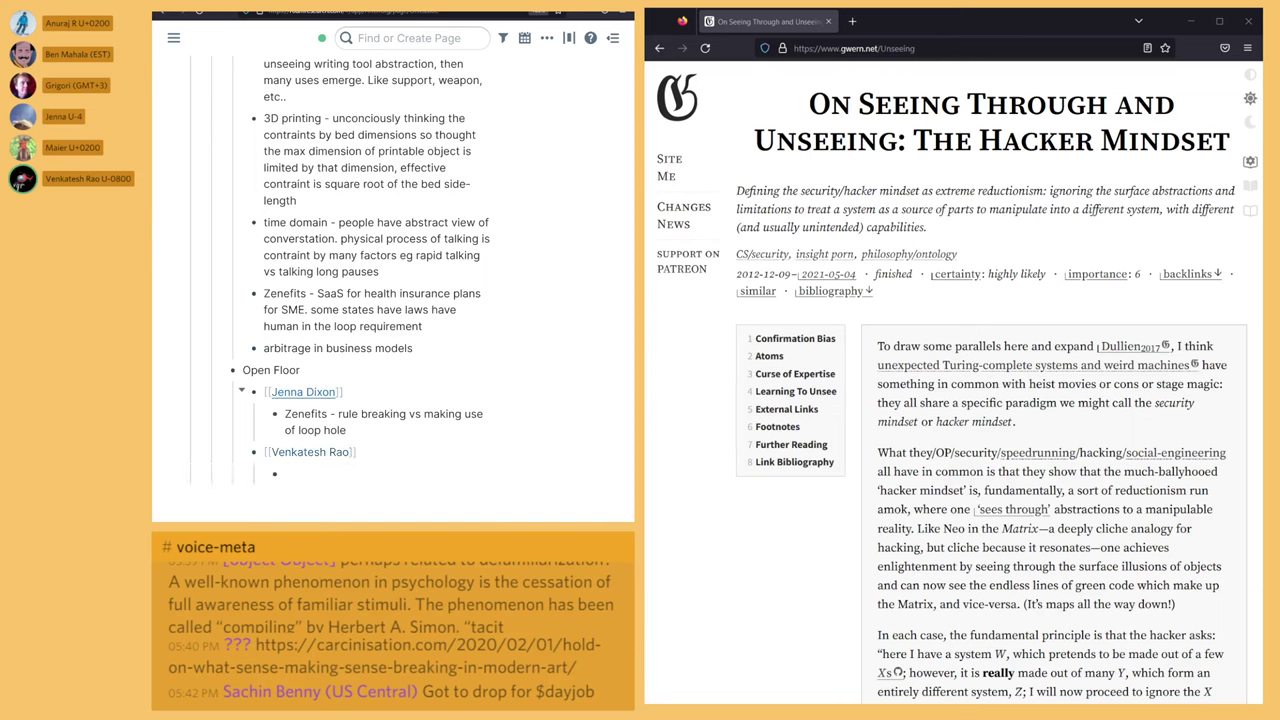
type("if")
type("clever hacking becomes ")
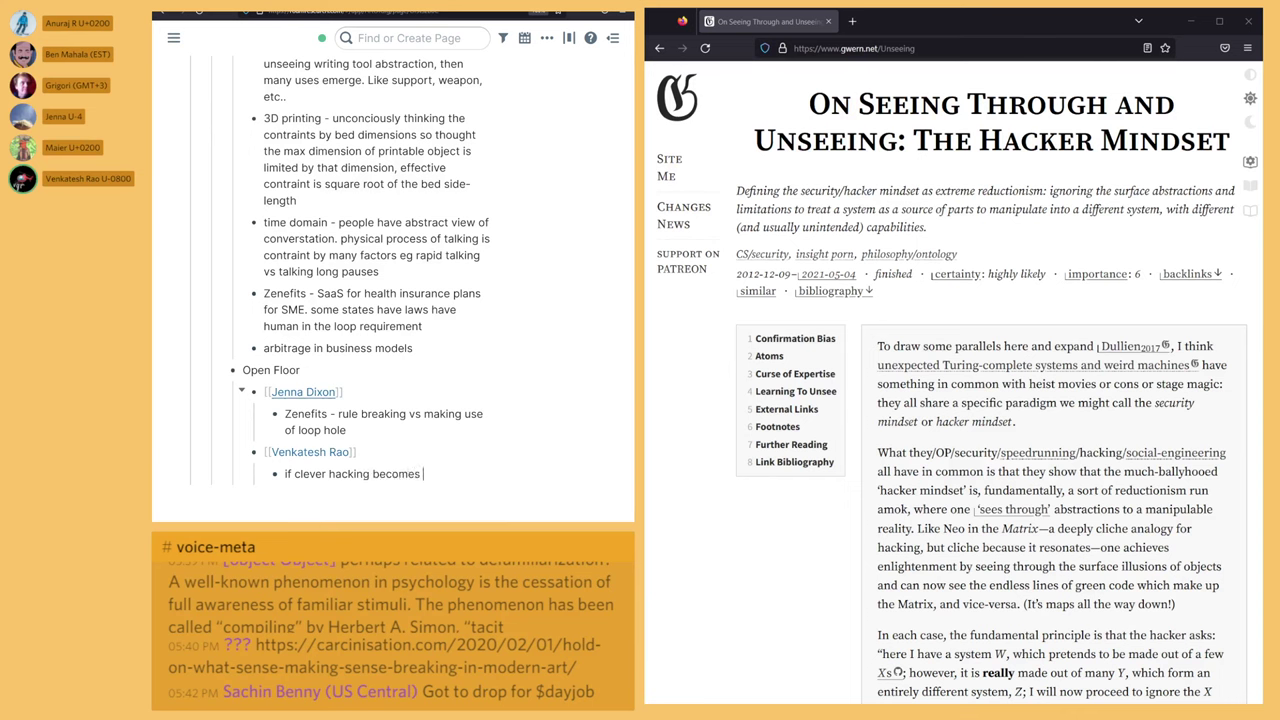
type("a habit then it b")
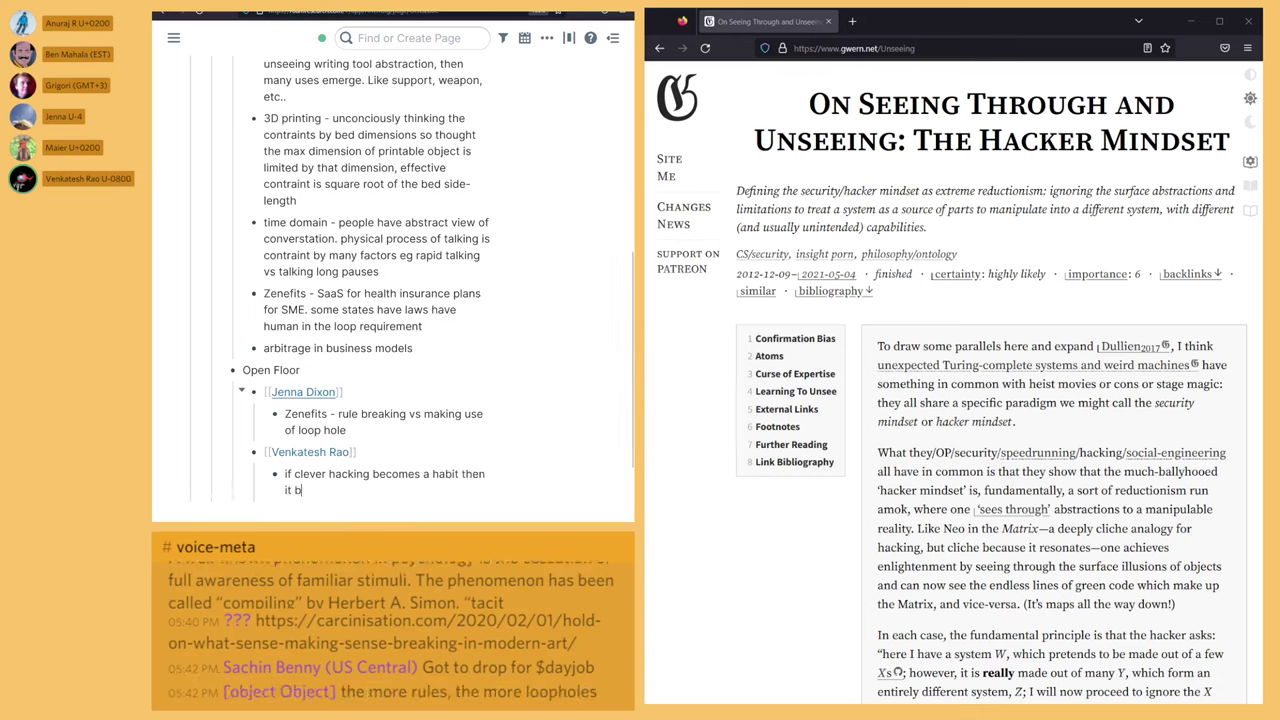
type("ecomes a difficult to")
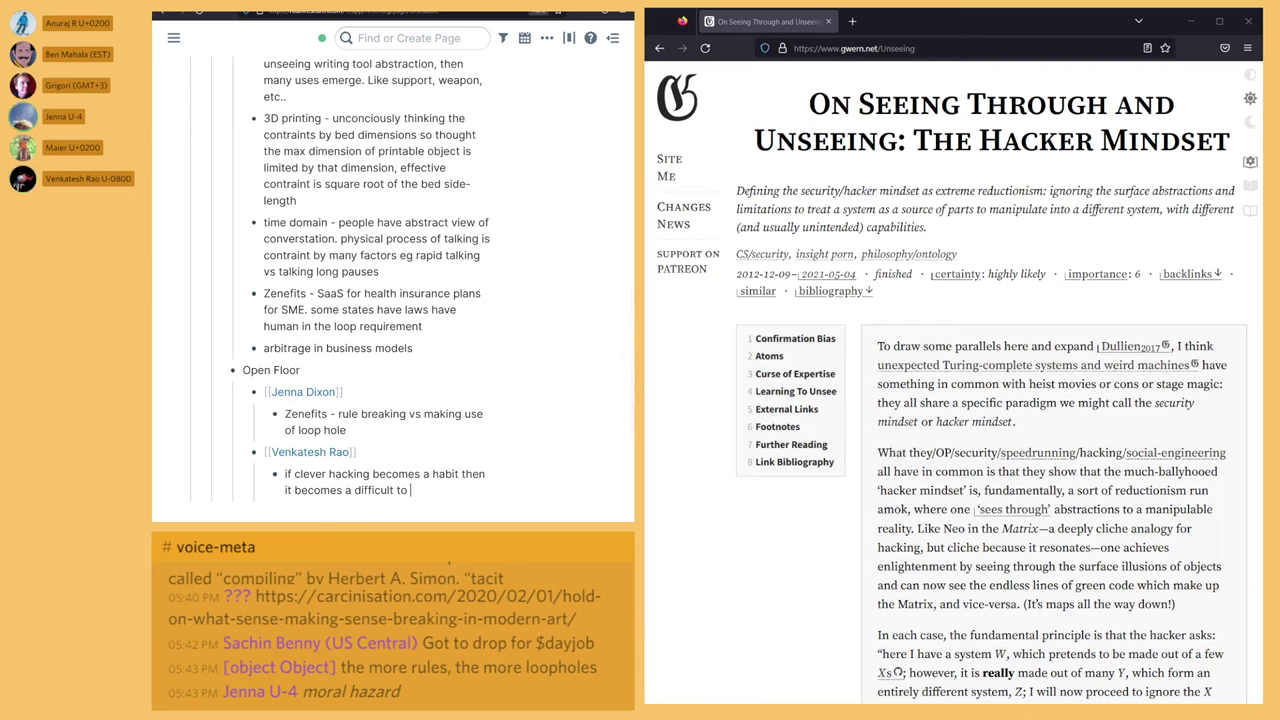
scroll(393, 270, "down", 1)
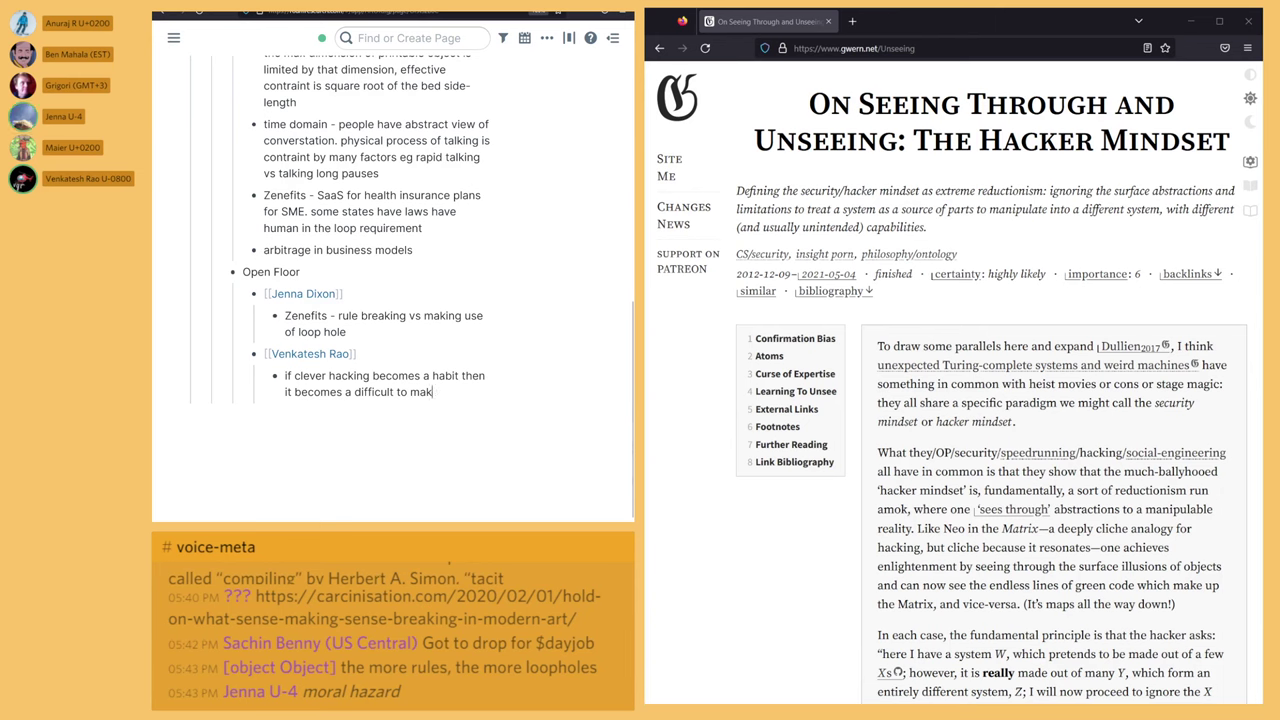
type("build something without h")
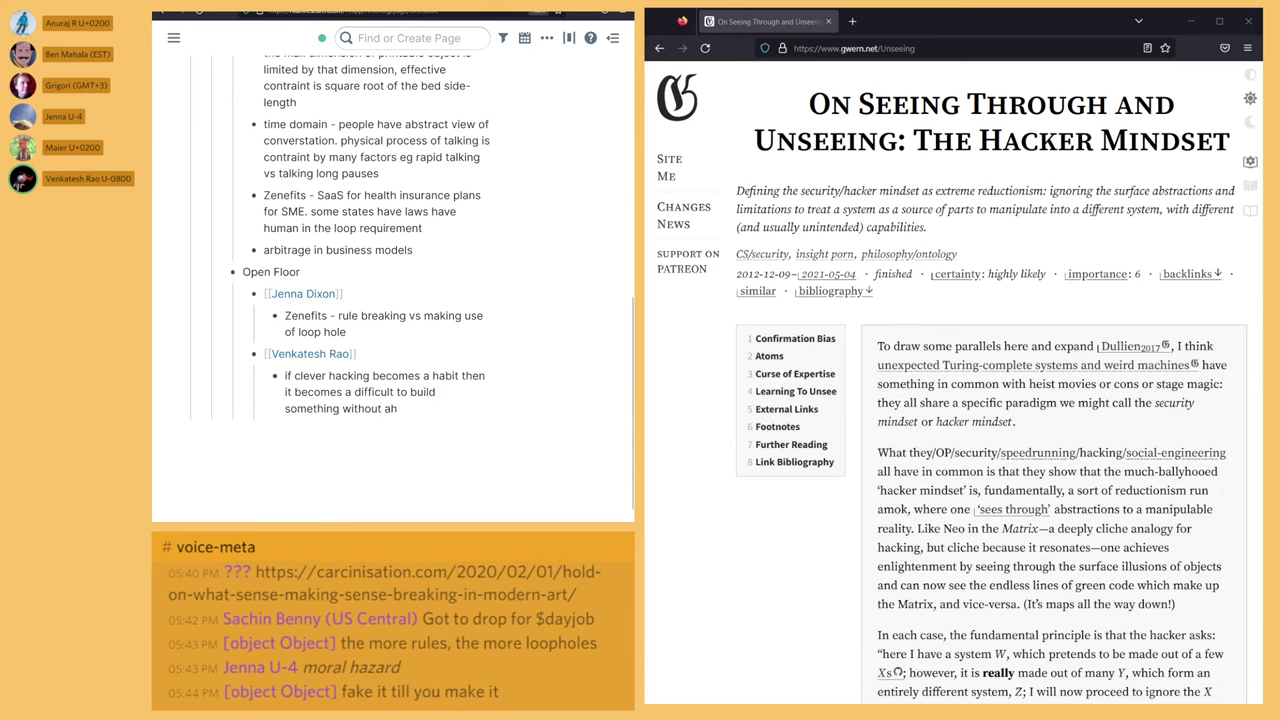
type("acks")
key("Return")
Step: Insert a third participant's page link at the same level as the other participants
type("[[M")
type("ain")
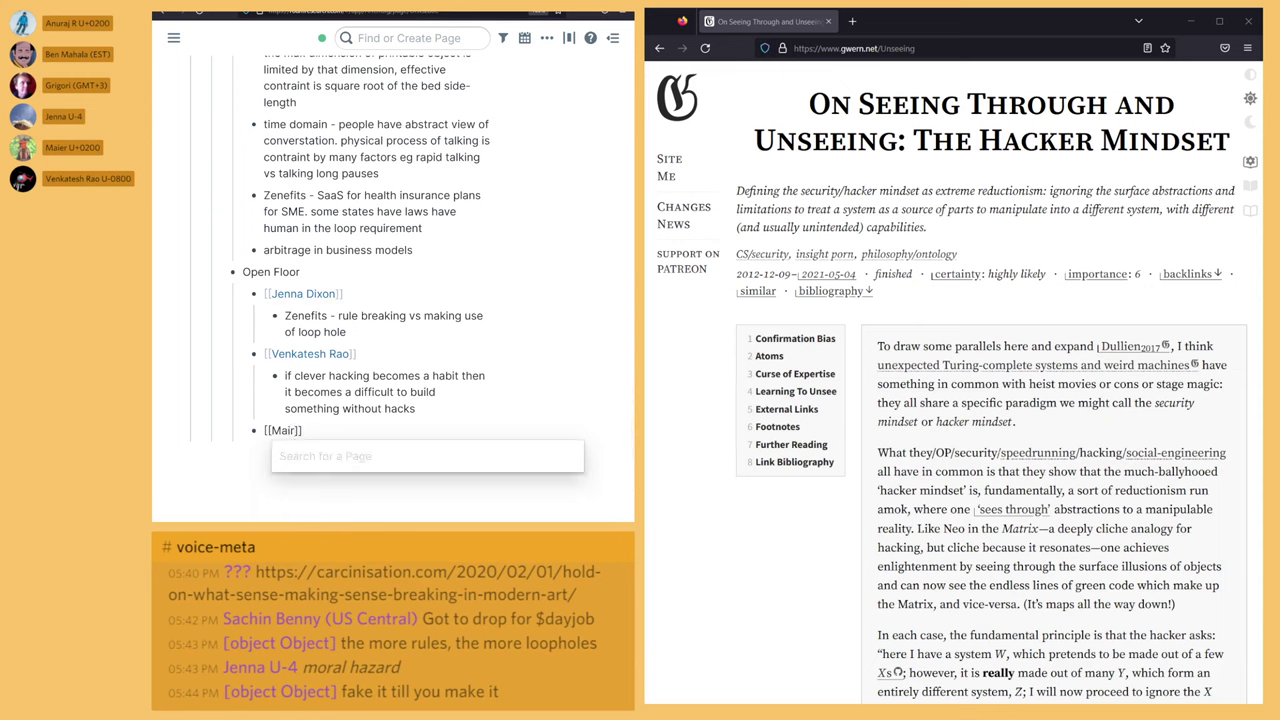
key("BackSpace")
key("Down")
key("Down")
key("Down")
key("BackSpace")
key("BackSpace")
type("aie")
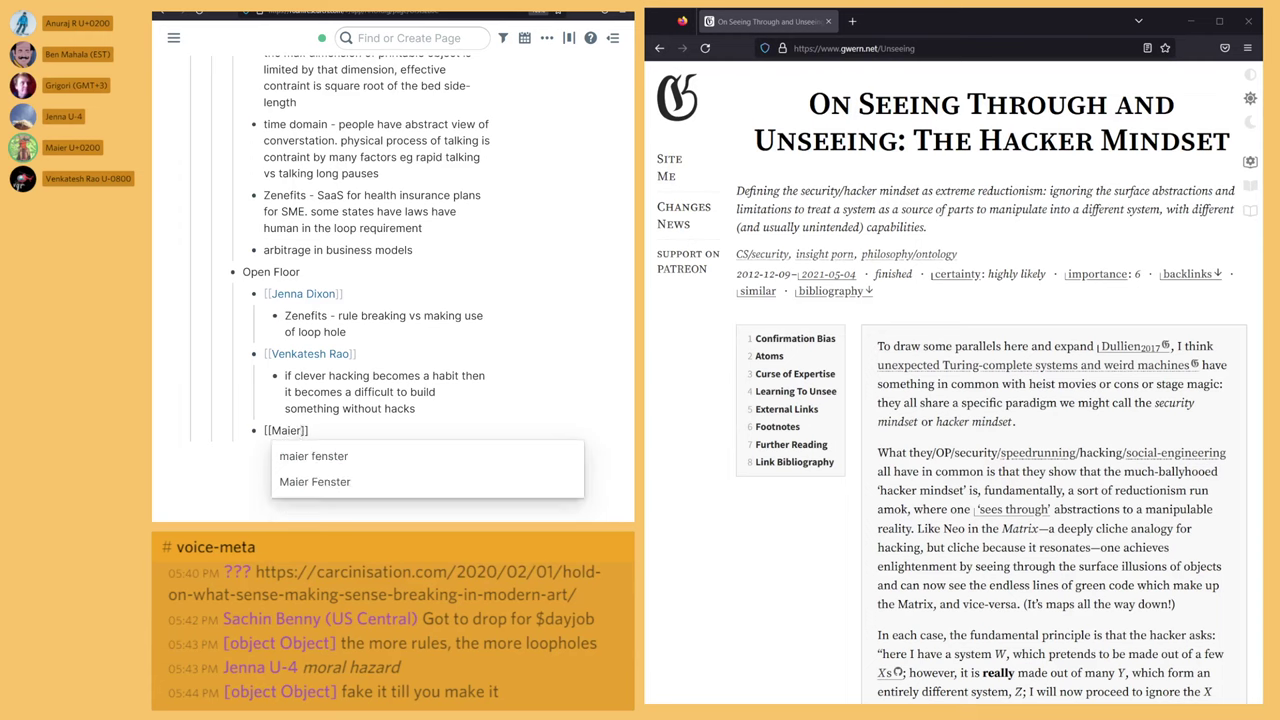
key("Down")
key("Down")
key("Return")
key("Tab")
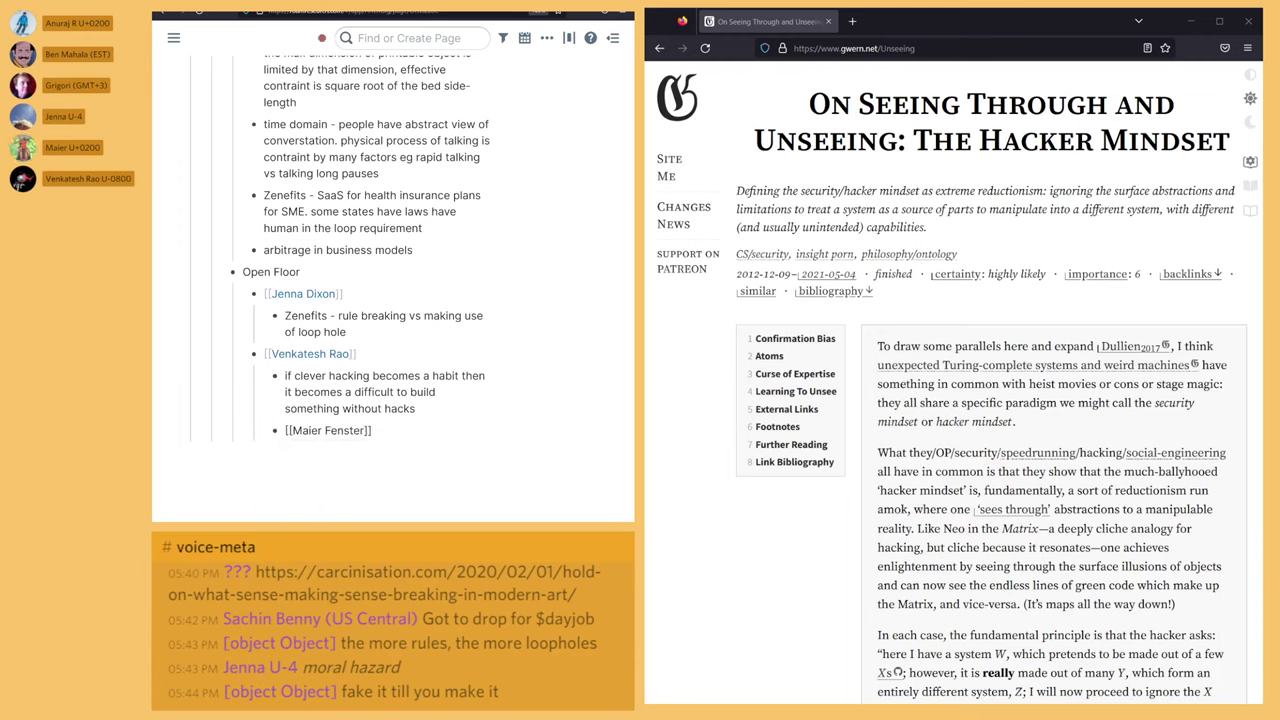
key("Tab")
key("shift+Tab")
key("shift+Tab")
Step: Start a nested note beneath it reading 'Nikola Company,'
key("Return")
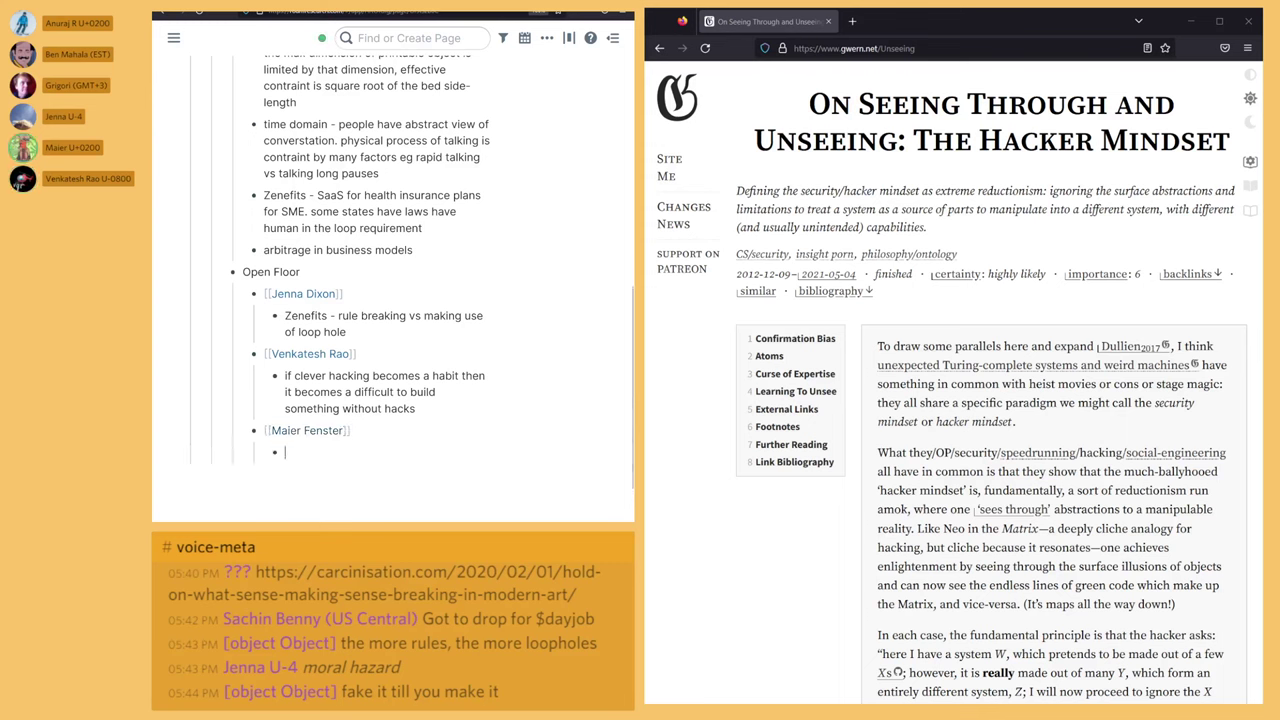
type("Nikola Company")
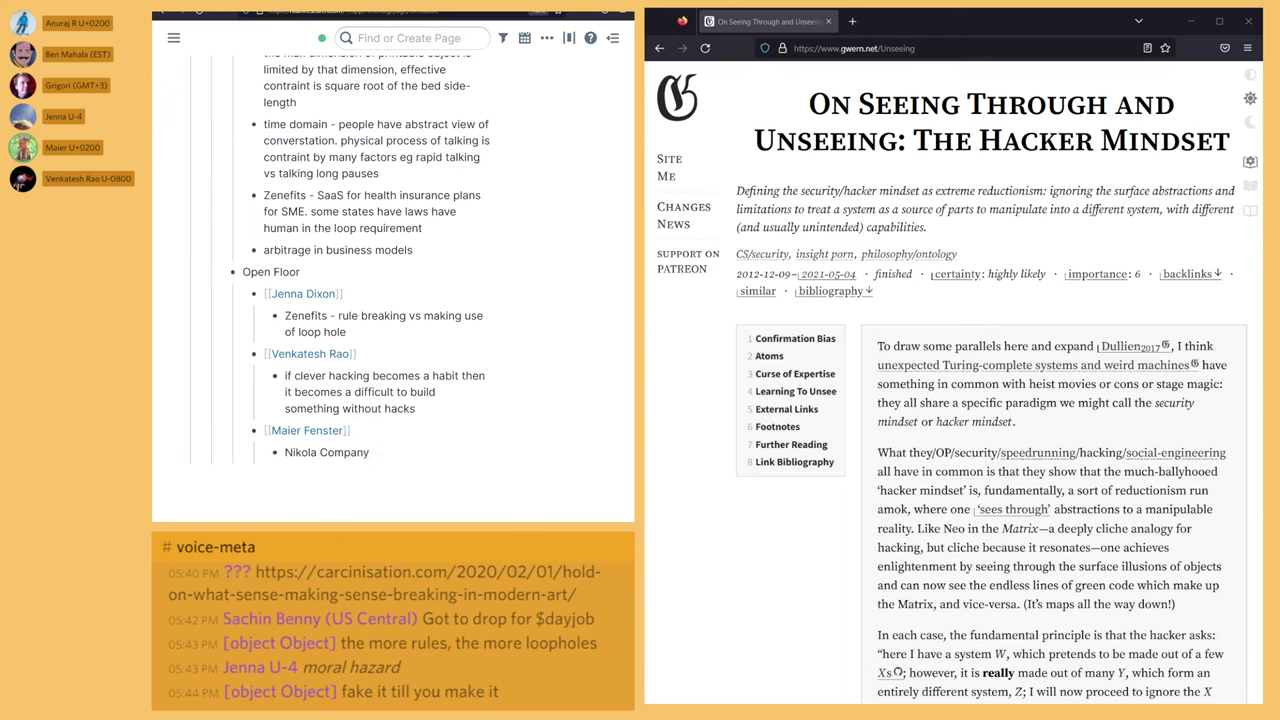
key("BackSpace")
type(", th")
key("BackSpace")
key("BackSpace")
Step: Complete the note as 'Nikola Company, Theranos' and start a new bullet
type("Theranos")
key("Return")
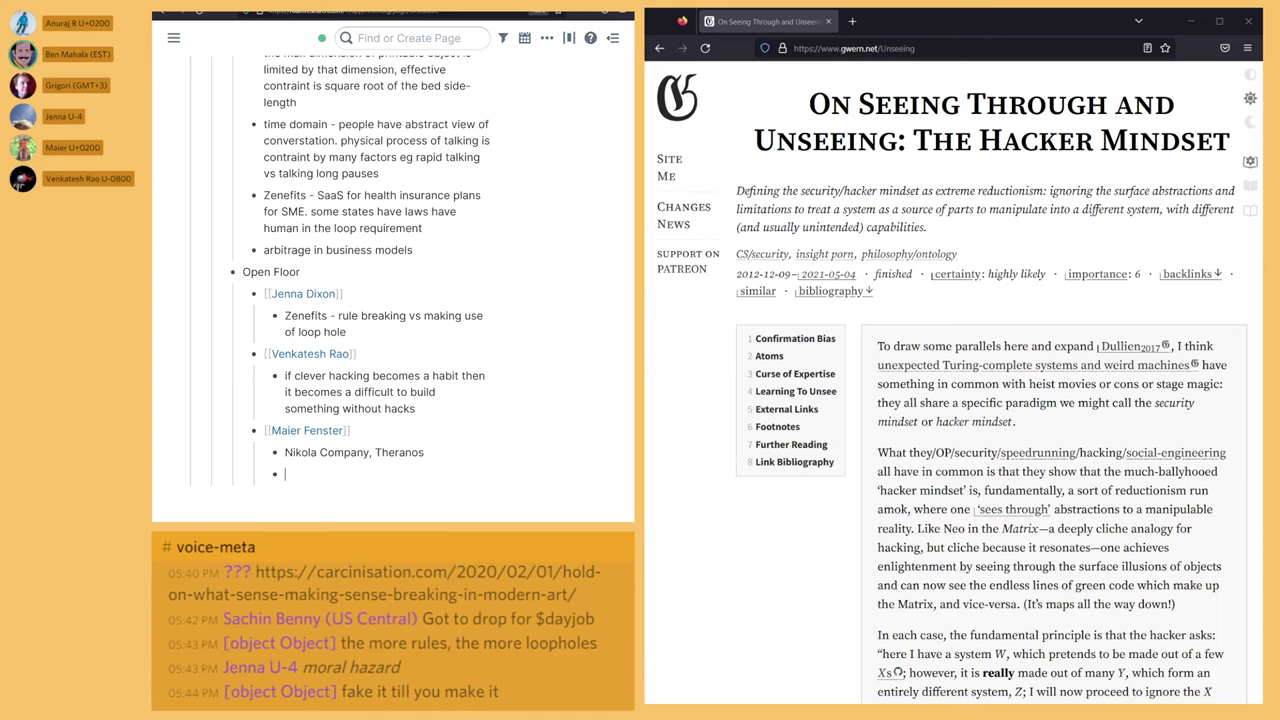
Step: Link the fourth participant's page with the nested note 'manipulation is another abstraction of the system'
type("[[B")
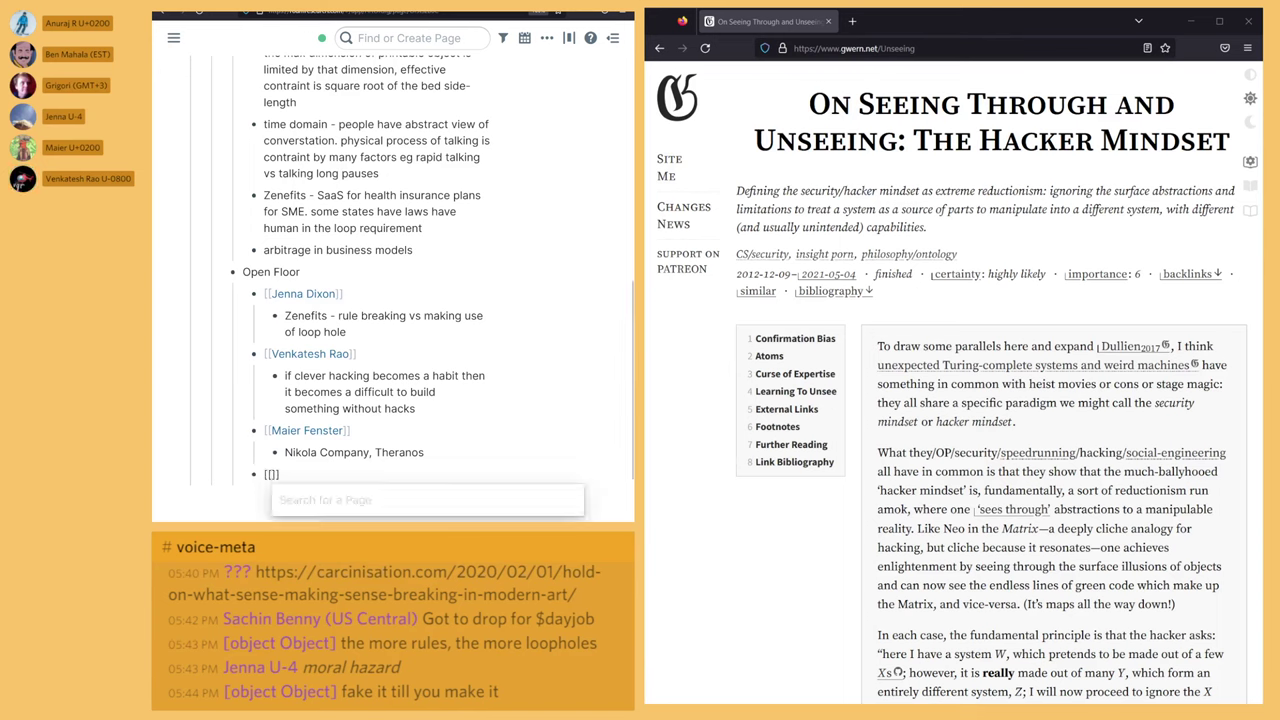
type("en m")
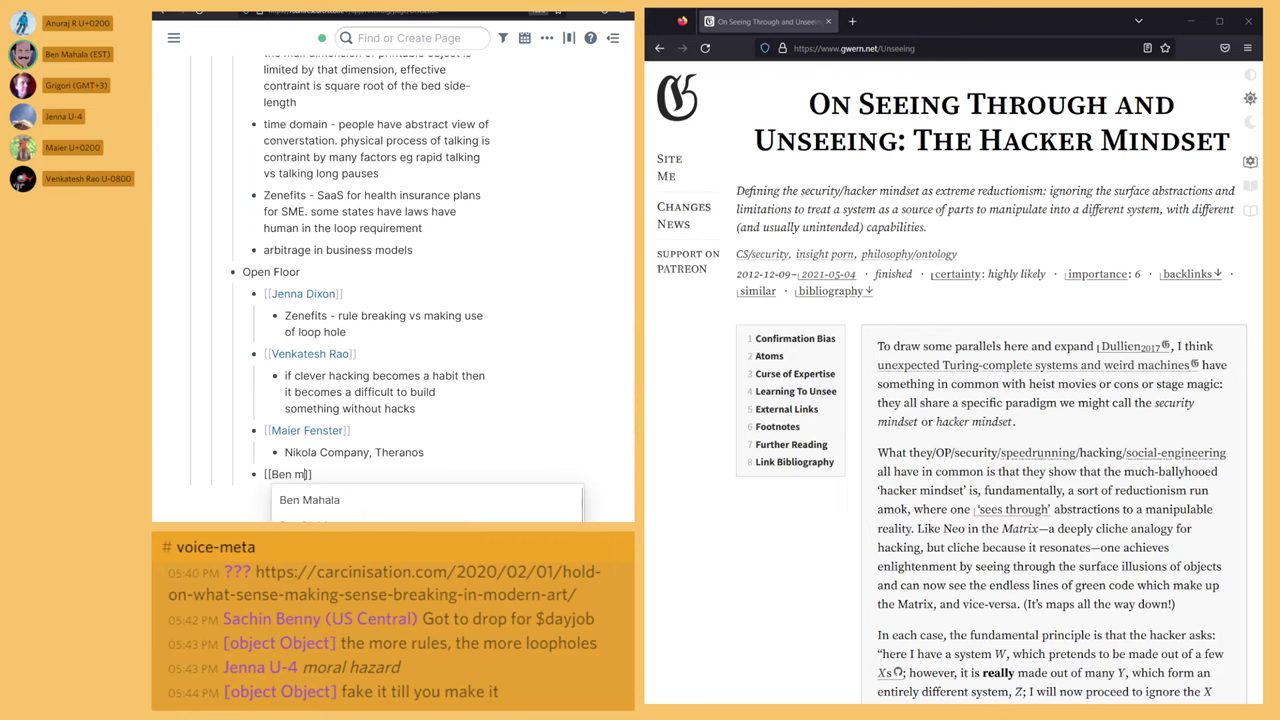
key("Return")
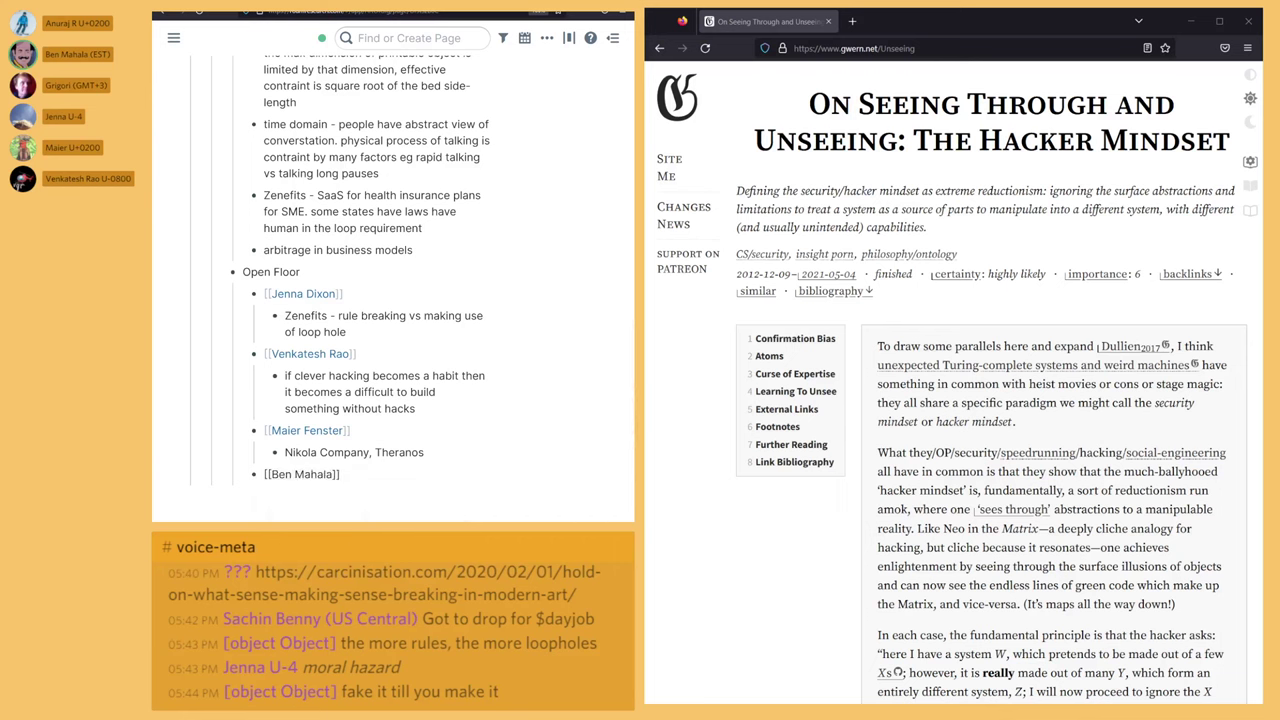
key("Return")
key("Tab")
type("w")
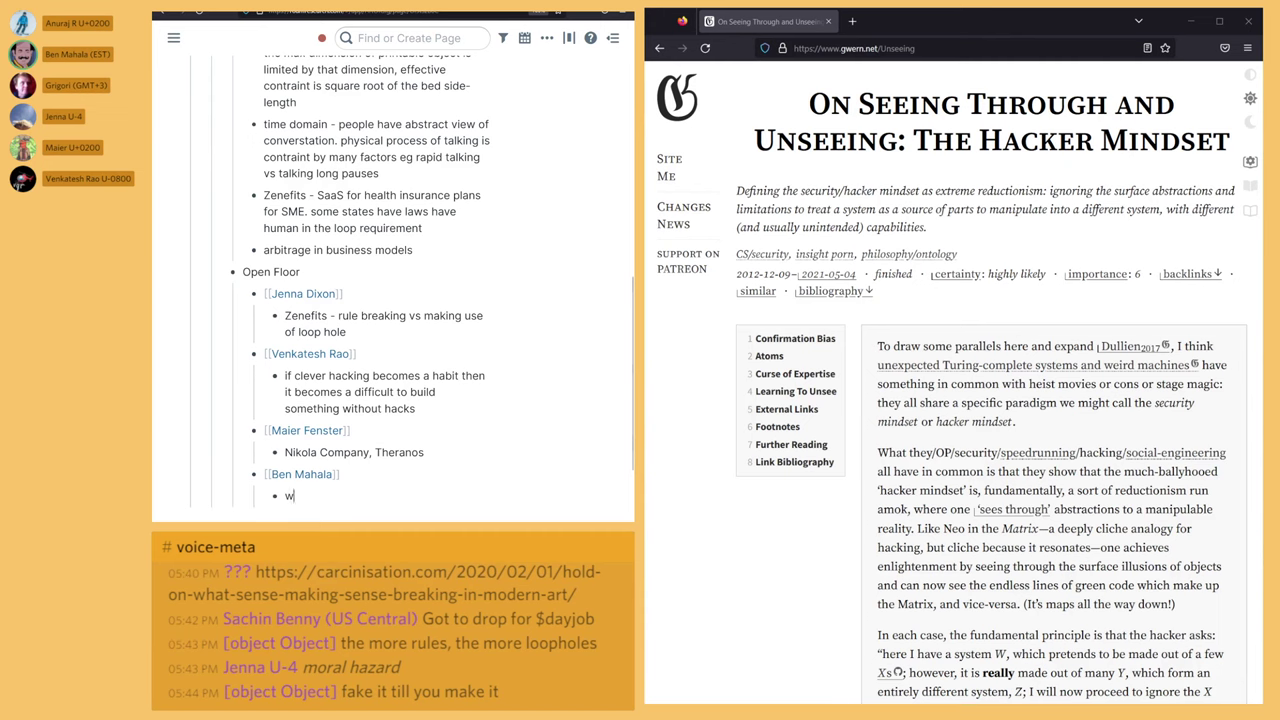
type("hen")
scroll(392, 300, "down", 1)
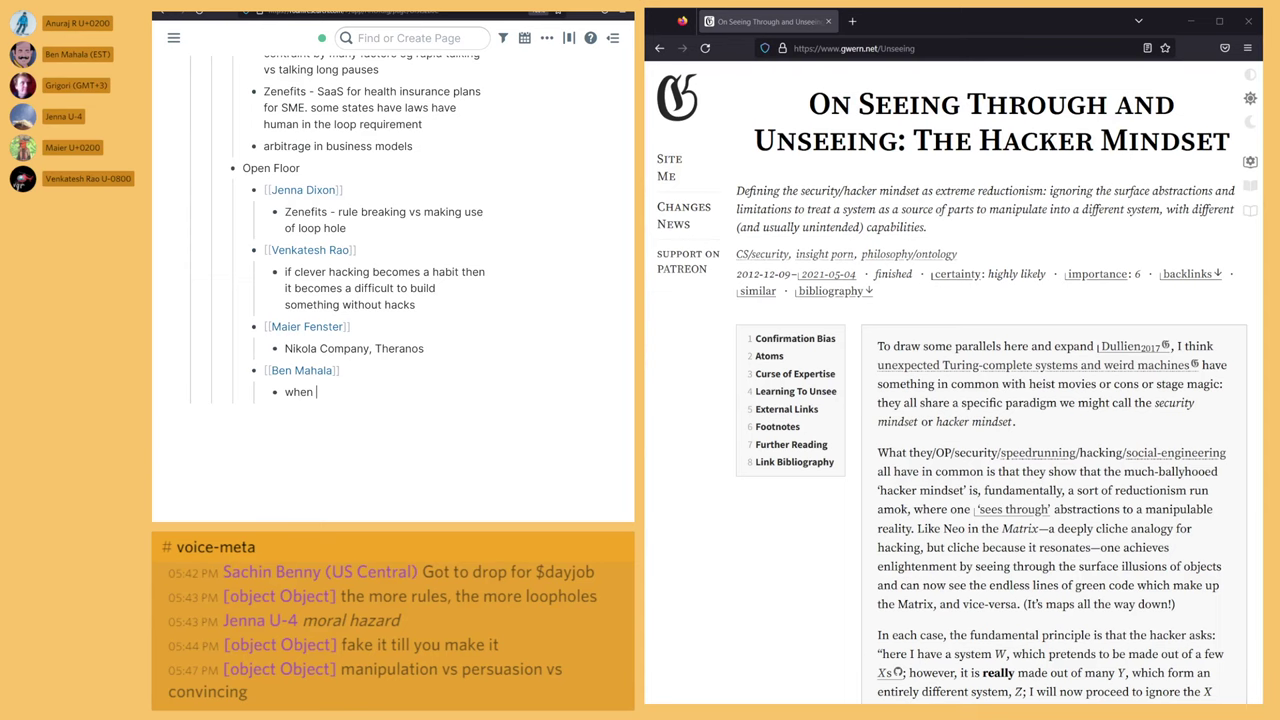
key("BackSpace")
key("BackSpace")
key("BackSpace")
key("BackSpace")
type("manipulation is another abstrac")
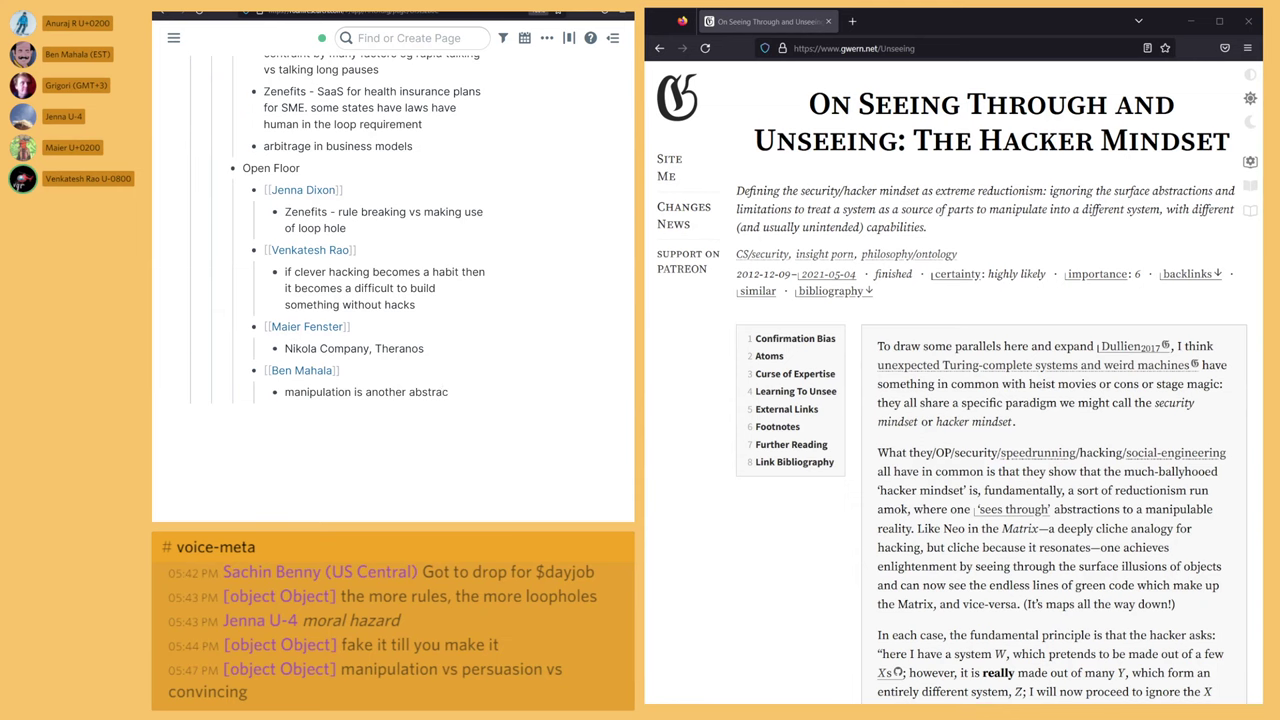
type("tion of the system")
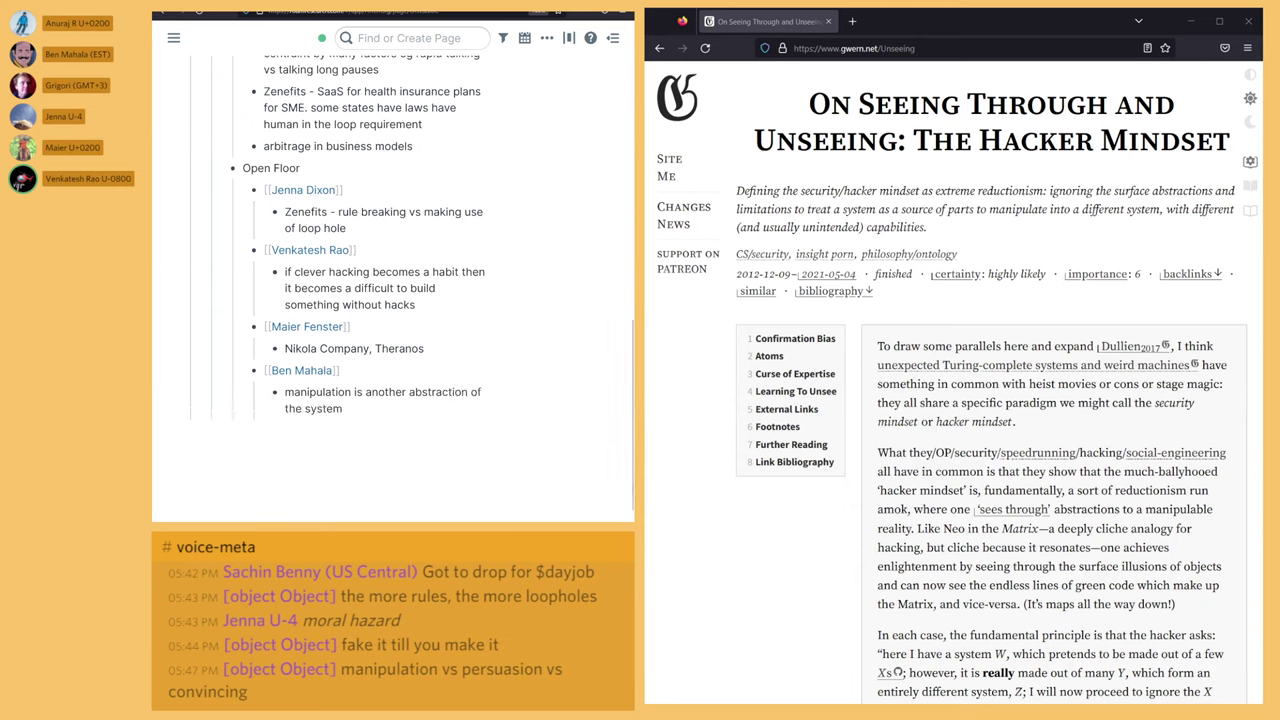
key("Return")
Step: Add a participant page link with the nested note 'why do we give start-ups the benefit of doubt'
type("[[Ven")
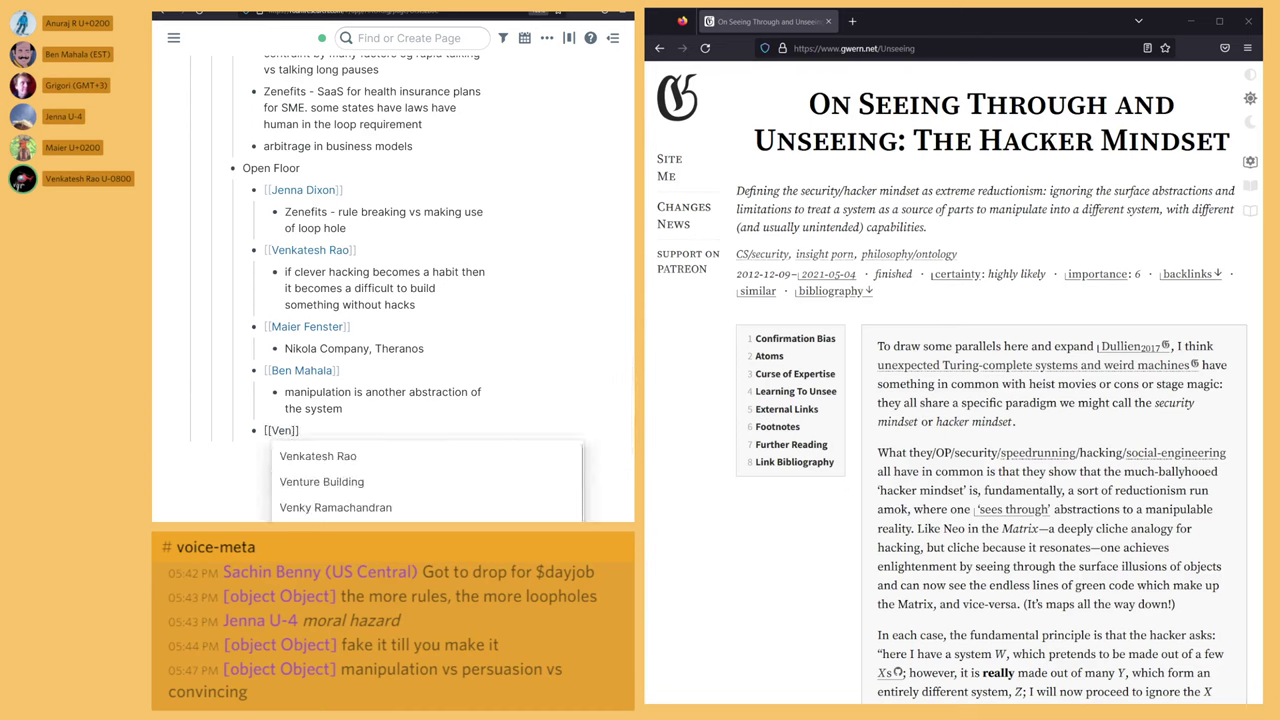
key("Return")
key("Return")
key("Tab")
type("why do we give start-ups the ben")
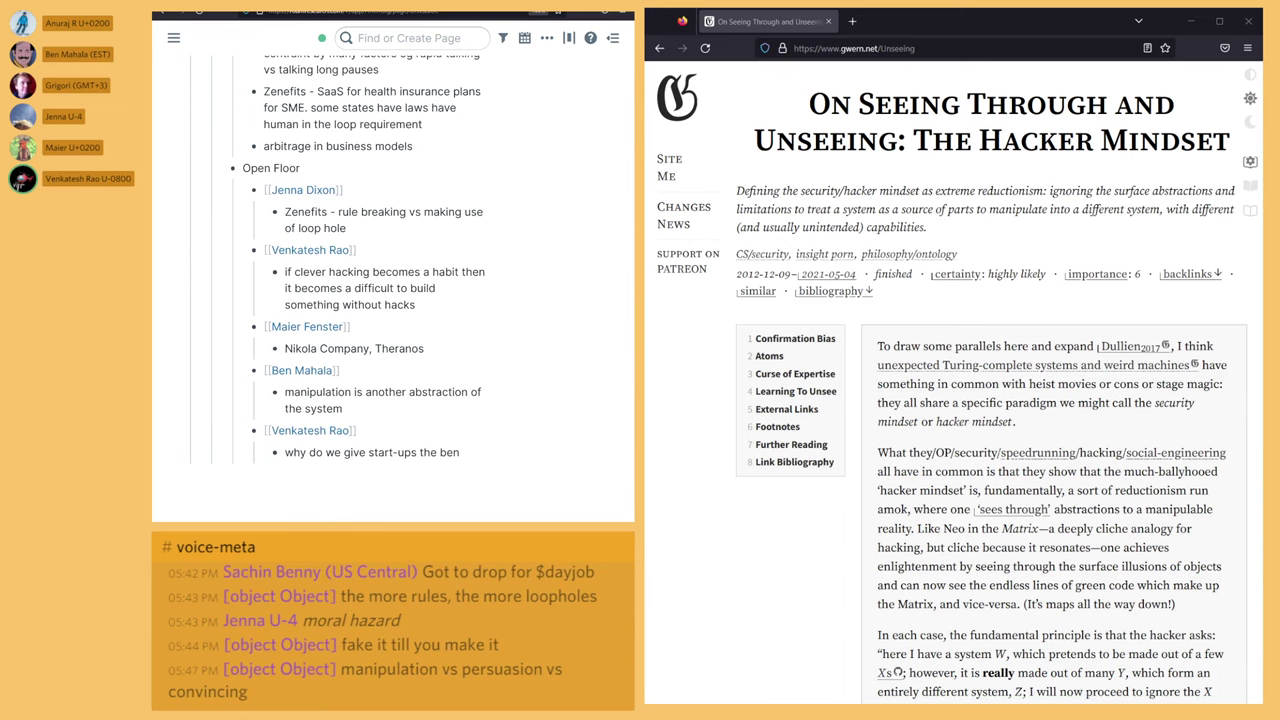
type("efit of doubt")
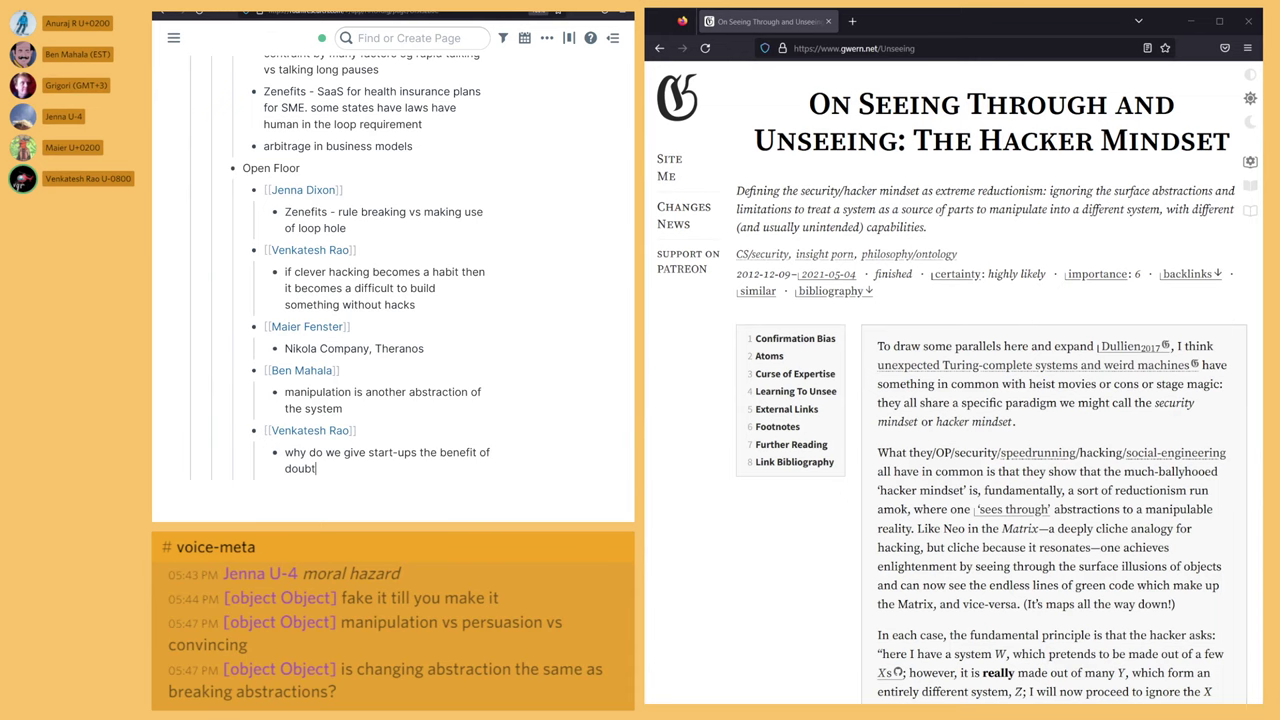
Step: Add a 'long-term abstract trust' bullet below the benefit-of-doubt note and start a new bullet
key("Return")
type("long-term abstract trust")
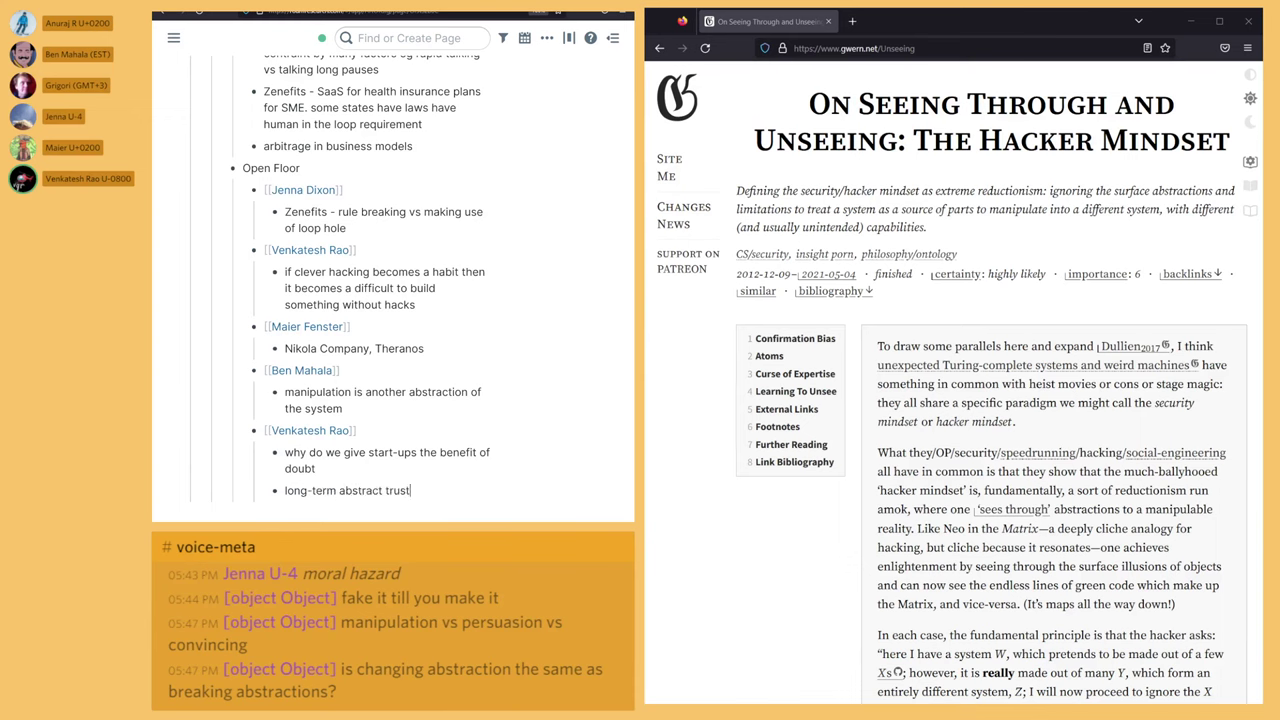
key("Return")
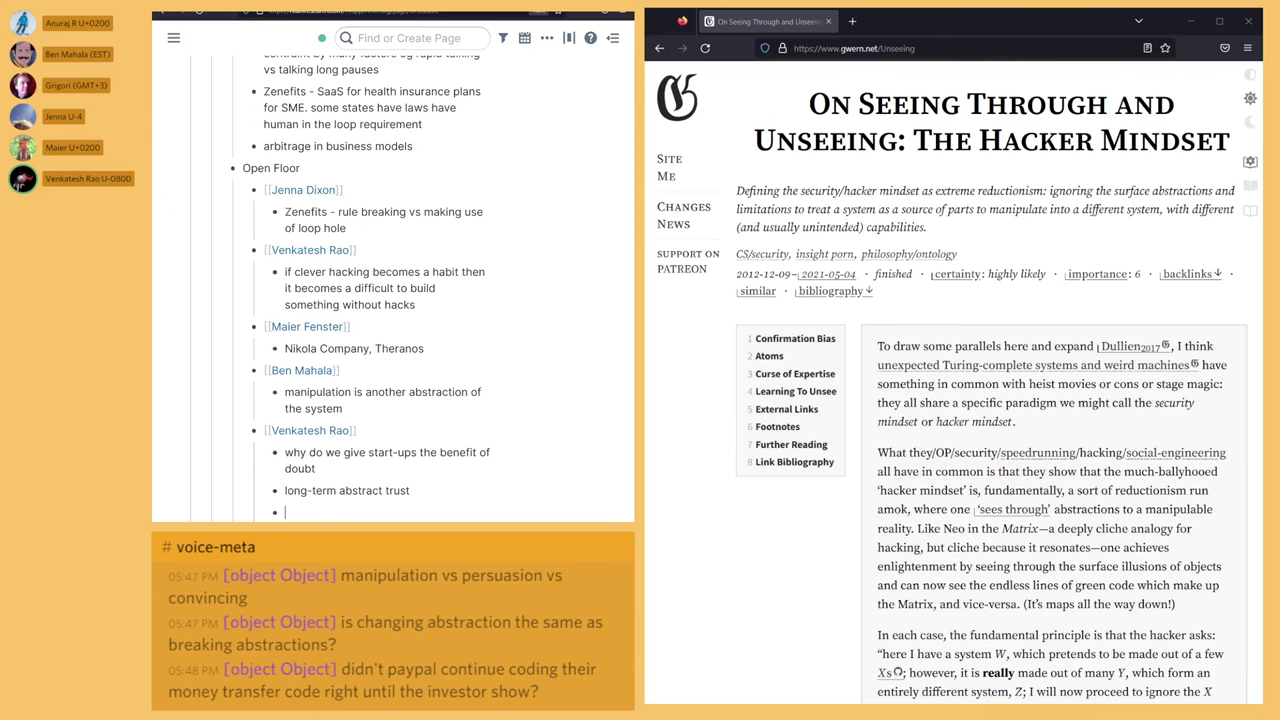
Step: Write 'Juicero - no' in the empty bullet below 'long-term abstract trust'
scroll(392, 270, "down", 2)
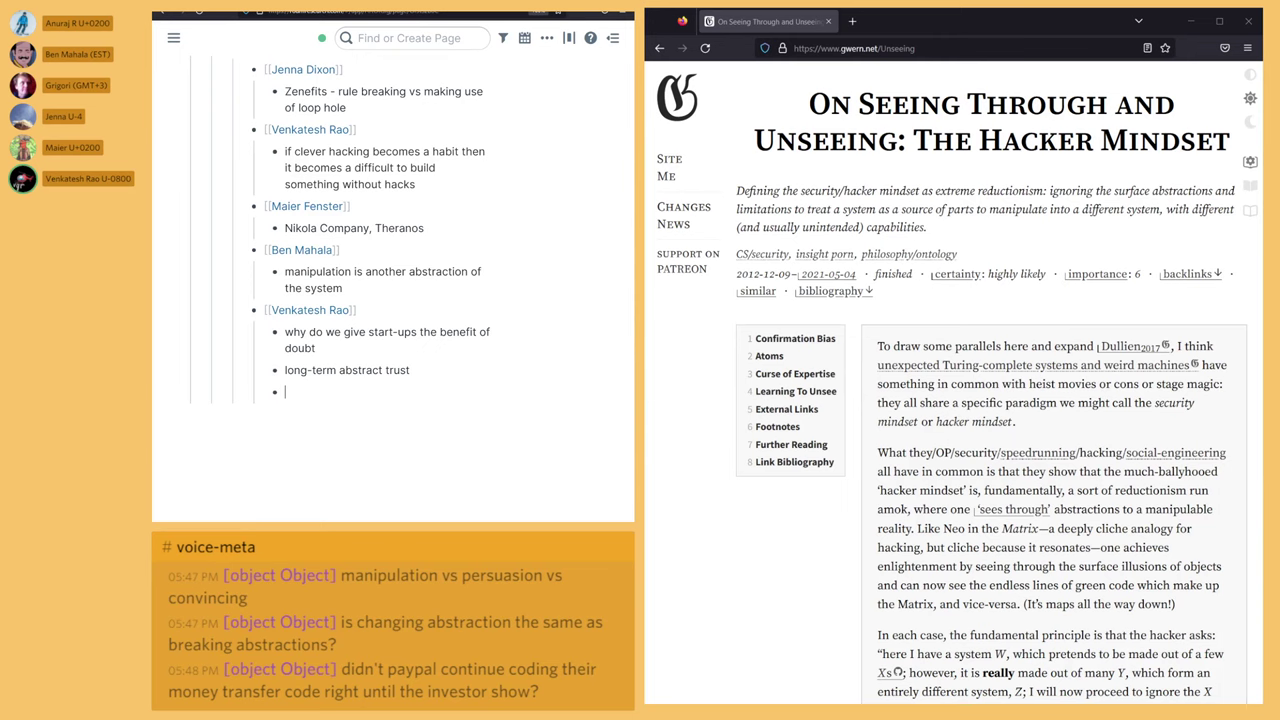
type("Juicero - bad business thinking")
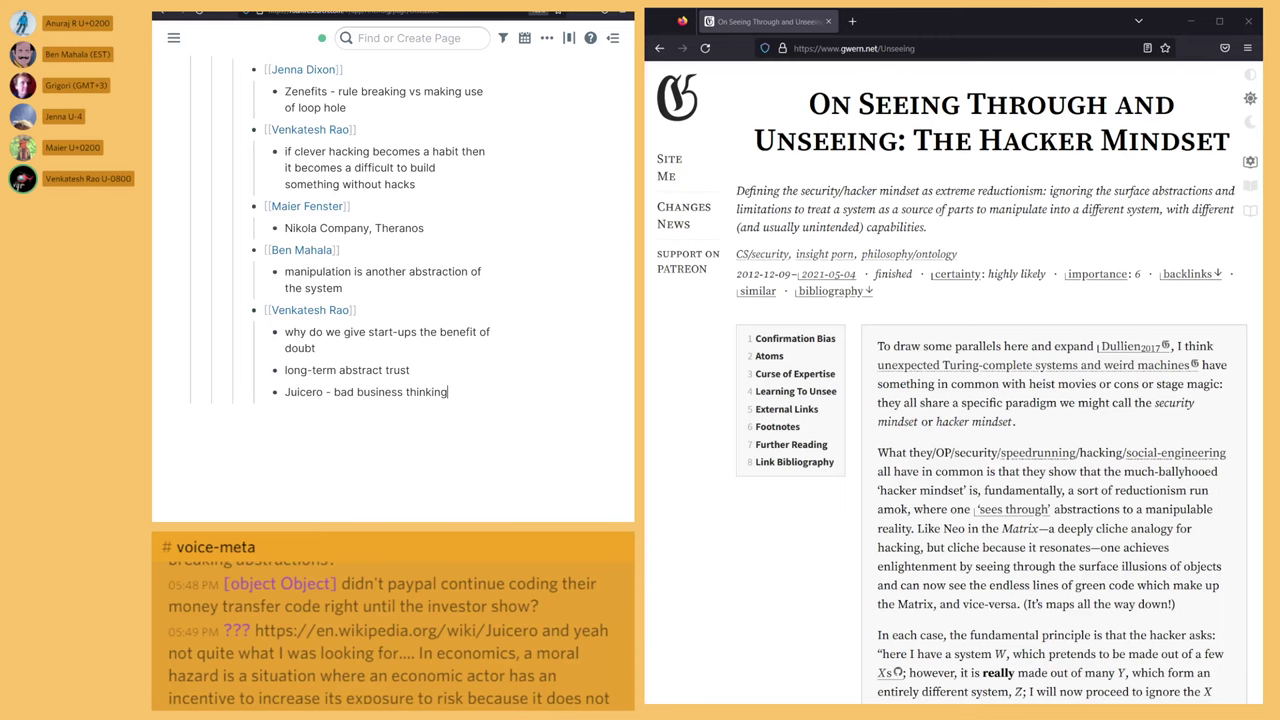
Step: Change the Juicero bullet to read 'Juicero - bad business thinking - gray area'
type("=")
key("BackSpace")
type("- gre")
key("BackSpace")
type("ay area")
Step: Add bullets 'App called Yo' and 'abstraction on trust relationship' below the Juicero note
key("Return")
type("App calle")
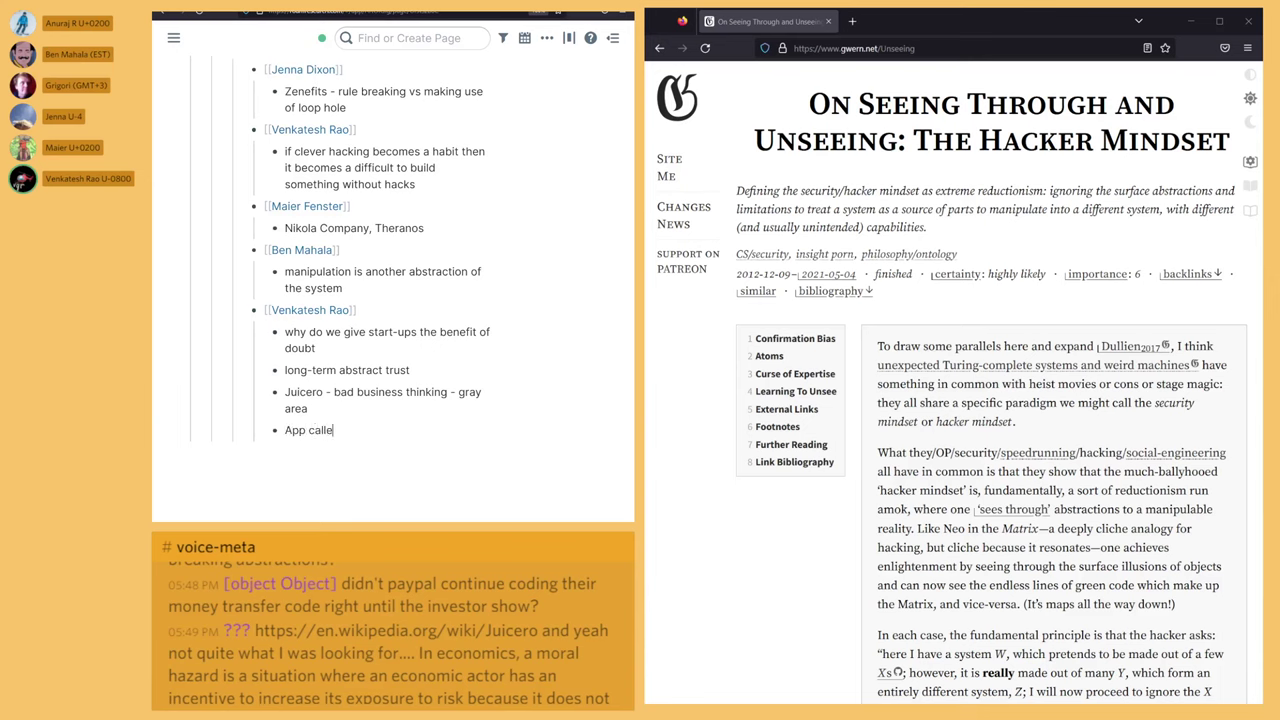
type("d Yo")
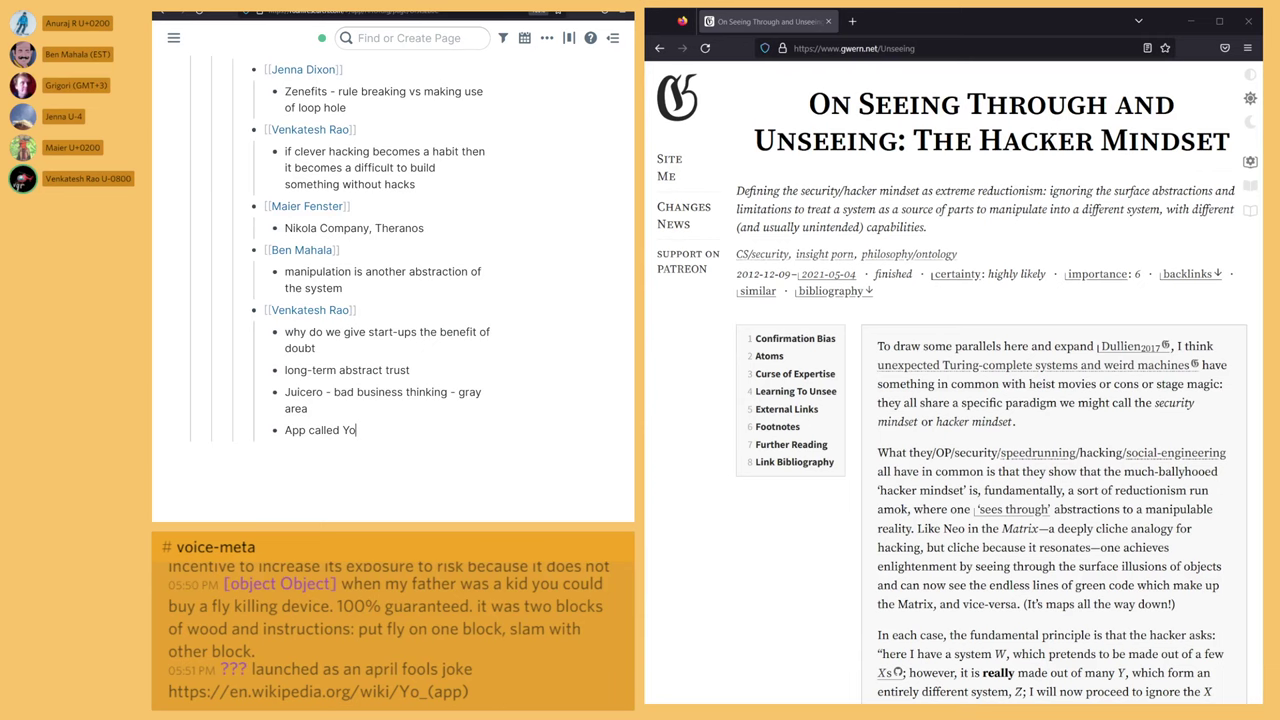
key("Return")
type("abs")
type("traction on trust relation")
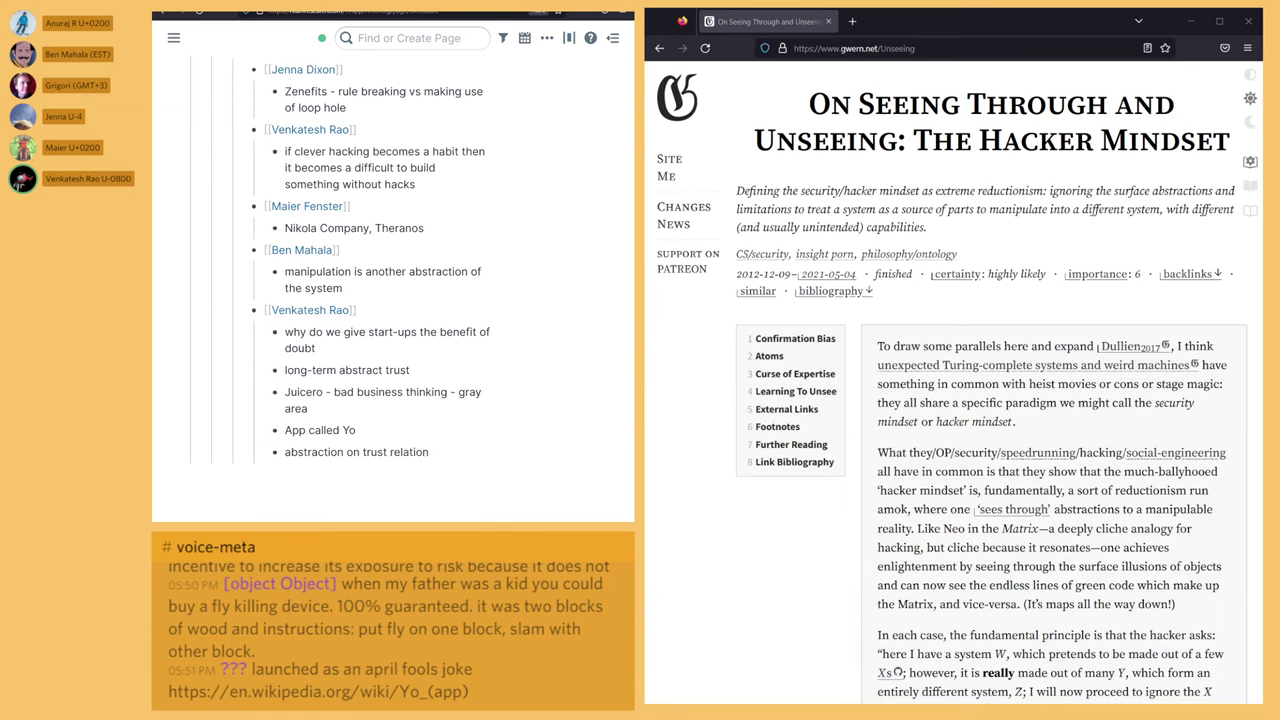
type("ship")
key("Return")
scroll(393, 270, "up", 10)
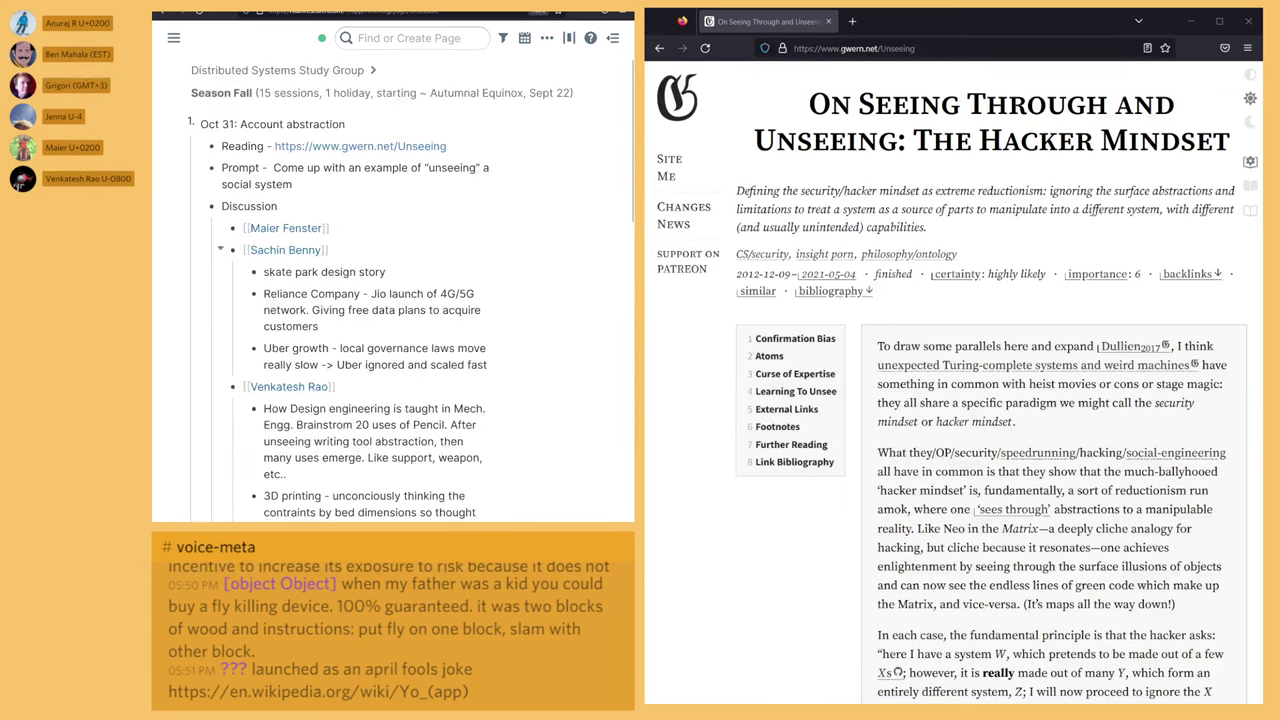
scroll(393, 270, "down", 12)
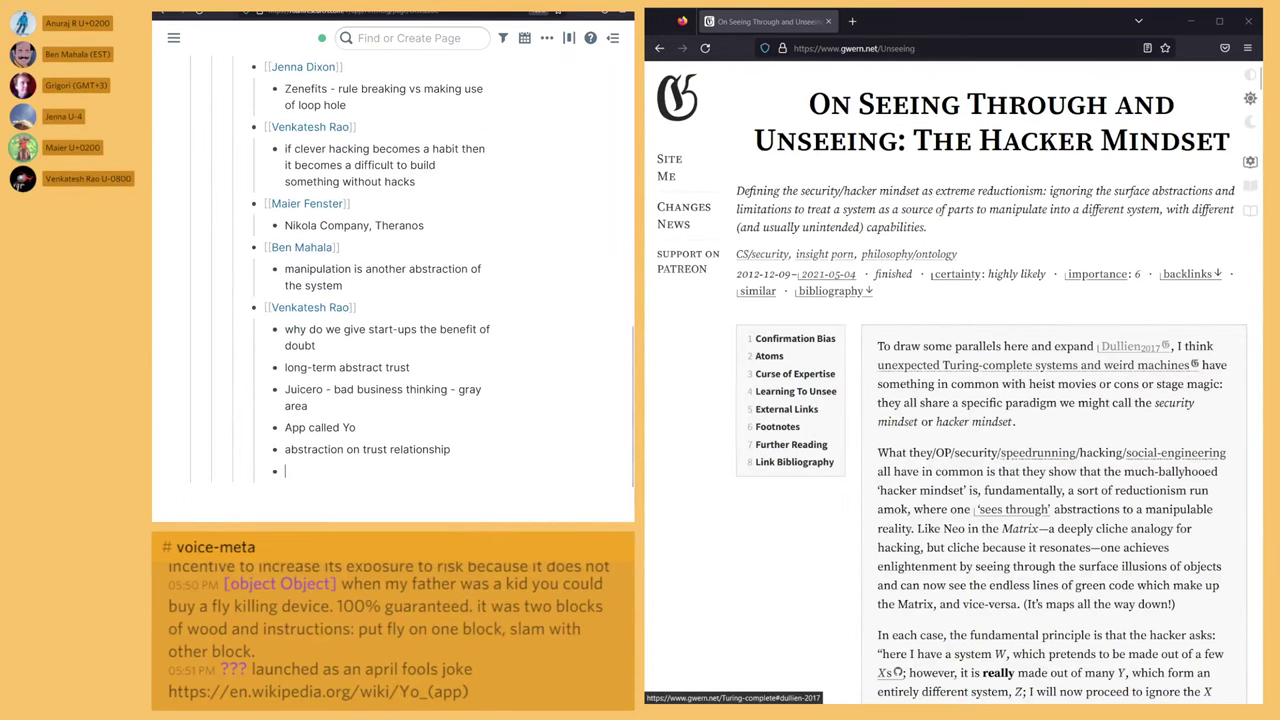
scroll(393, 270, "up", 3)
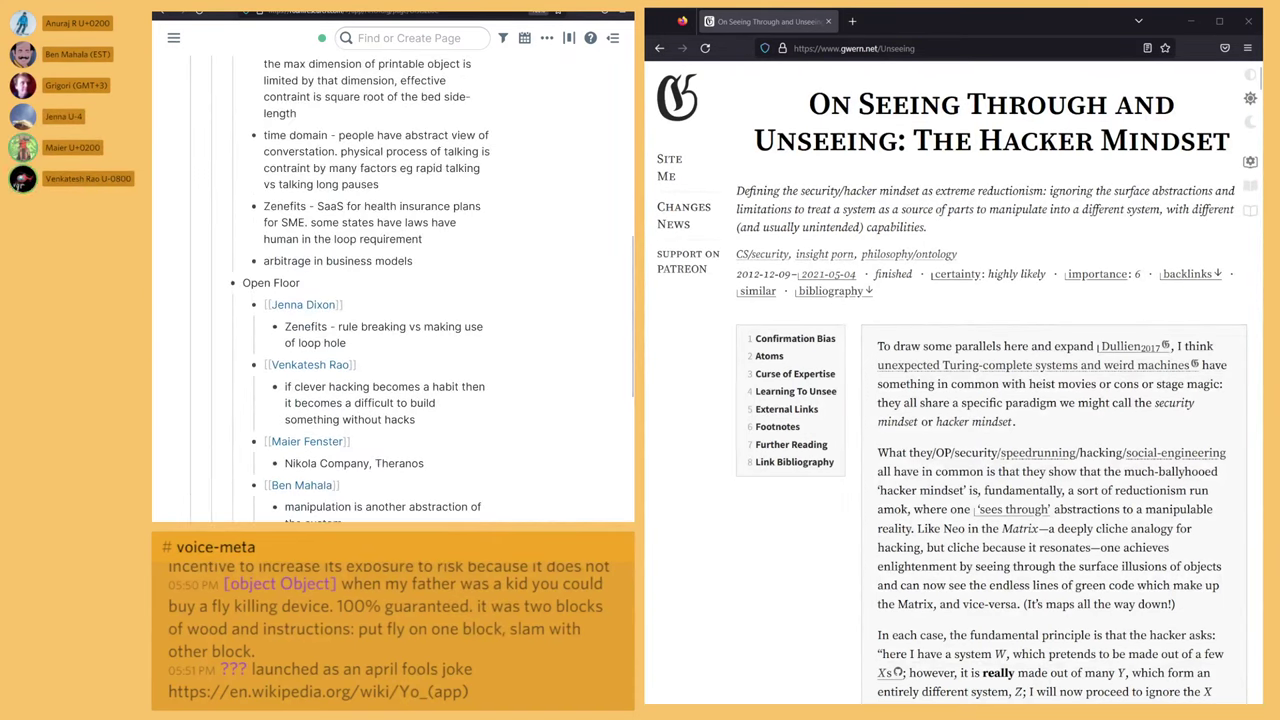
scroll(393, 270, "up", 5)
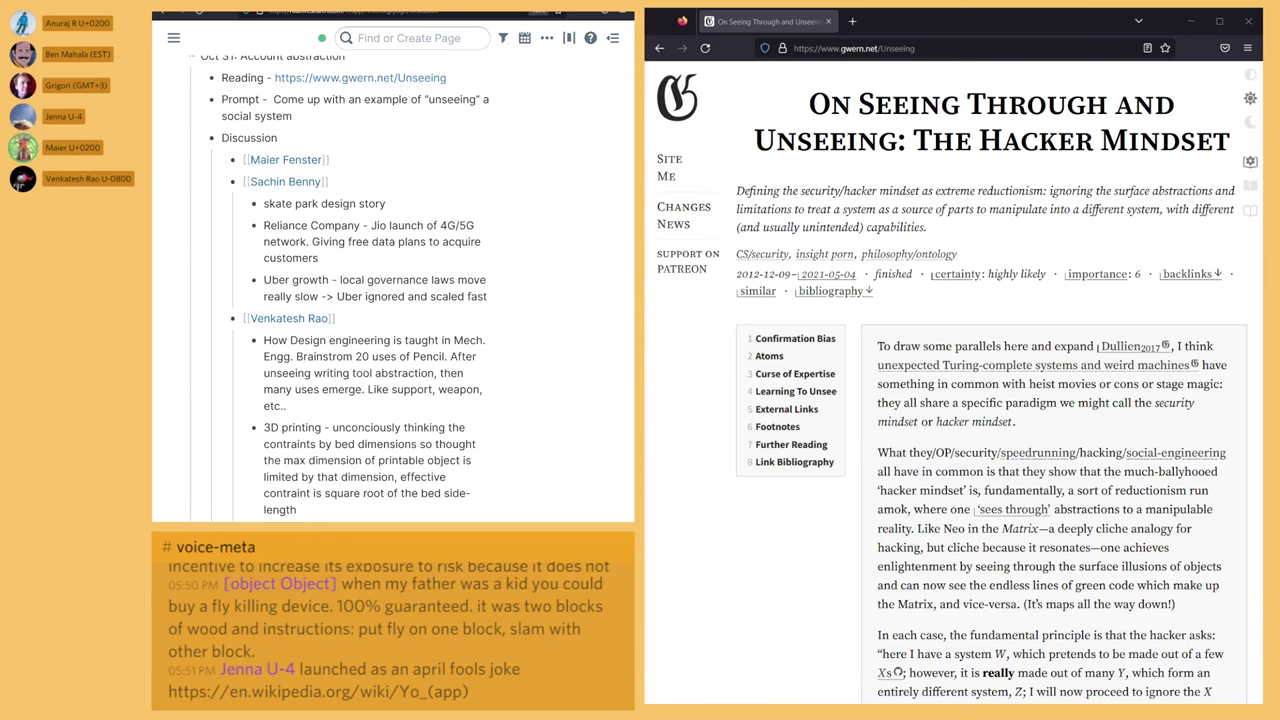
scroll(417, 288, "down", 10)
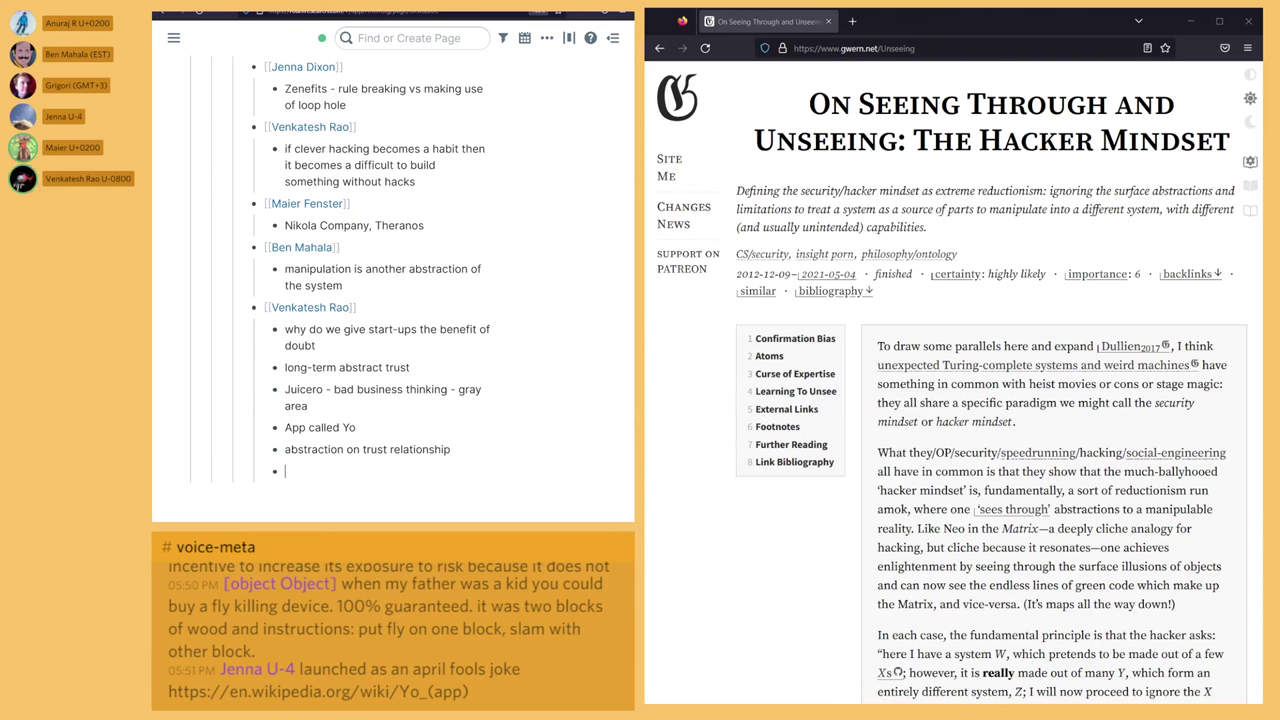
Step: Scroll through the gwern.net Unseeing article to its 'Abstractions are vital' paragraph
scroll(393, 280, "up", 10)
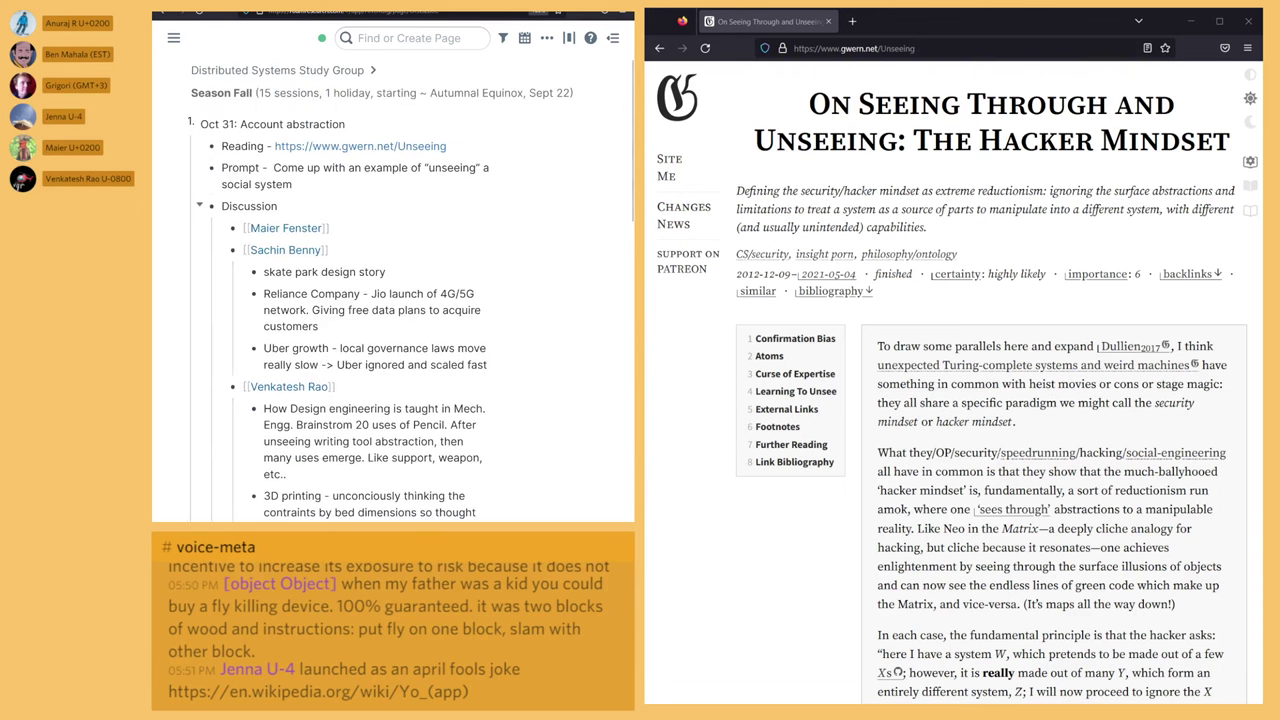
scroll(990, 400, "down", 15)
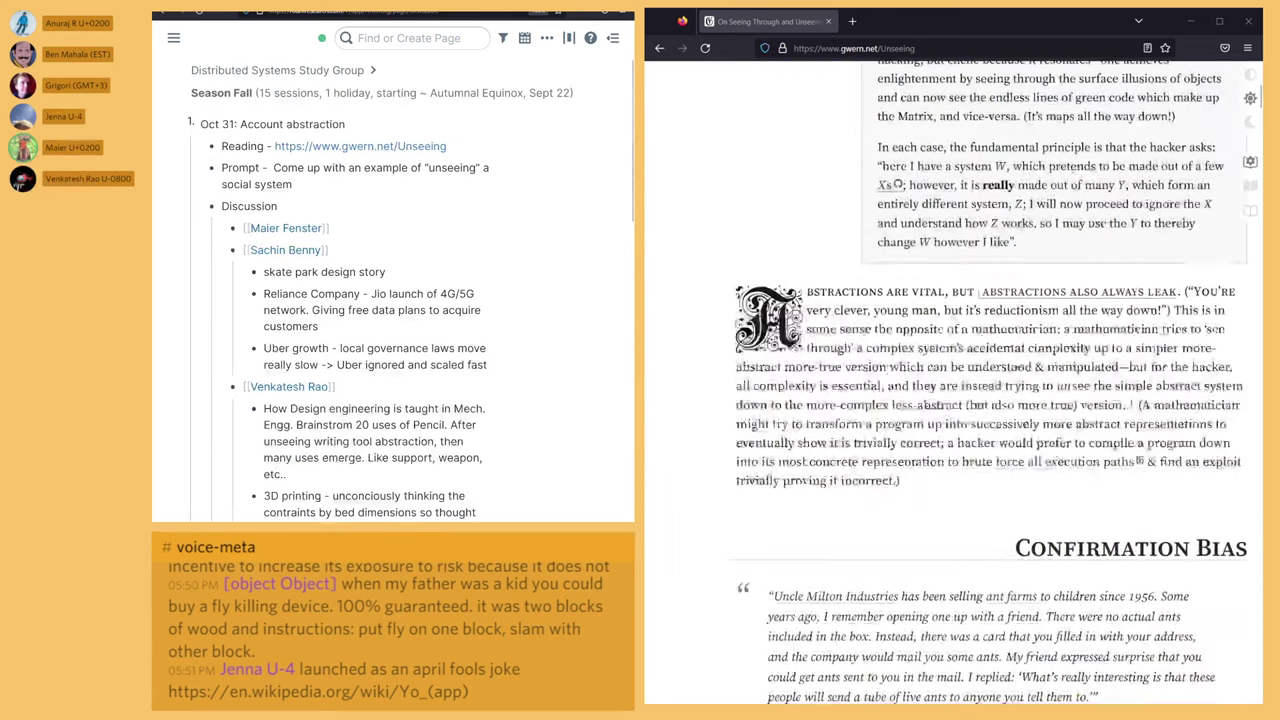
scroll(990, 400, "down", 10)
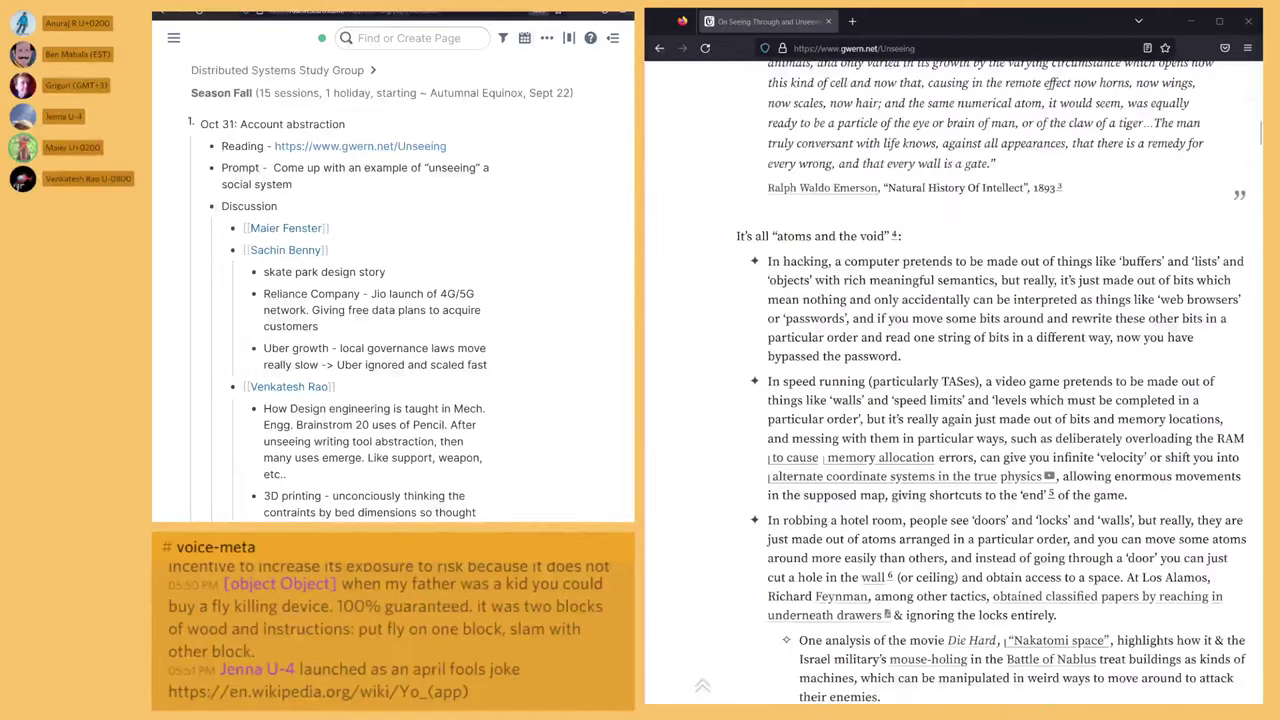
scroll(990, 400, "down", 6)
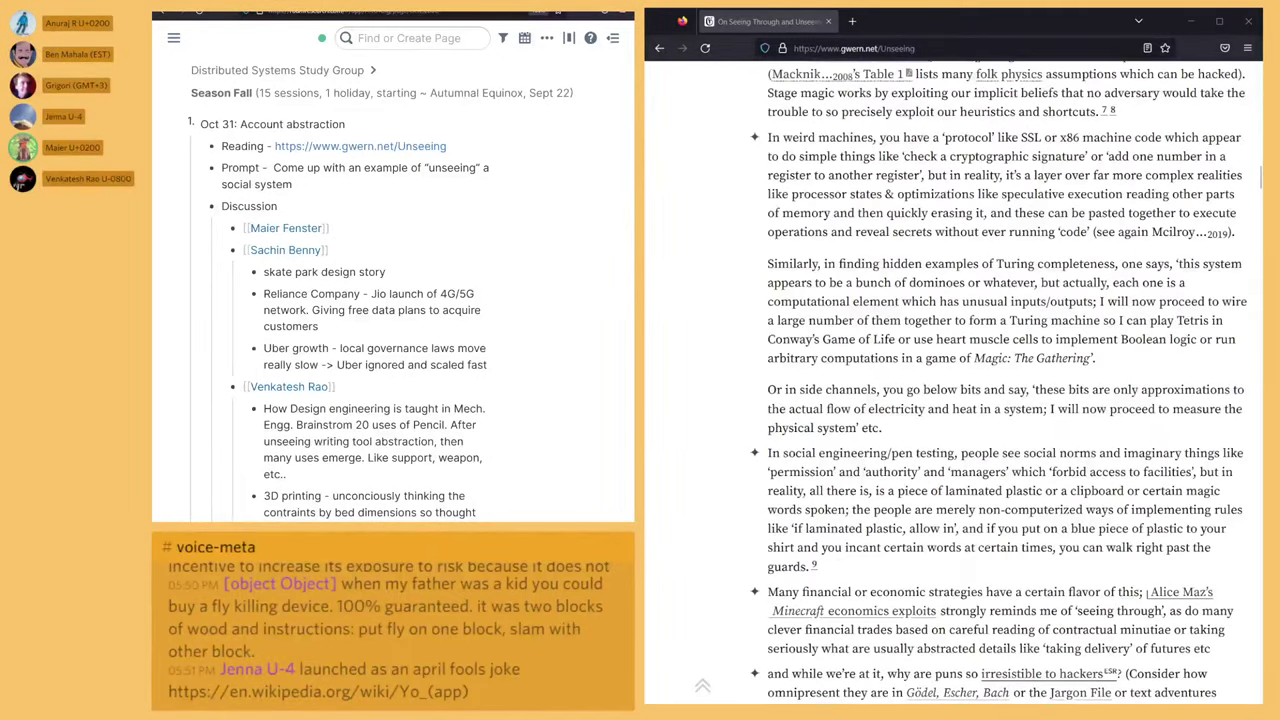
scroll(990, 400, "down", 3)
scroll(990, 400, "down", 4)
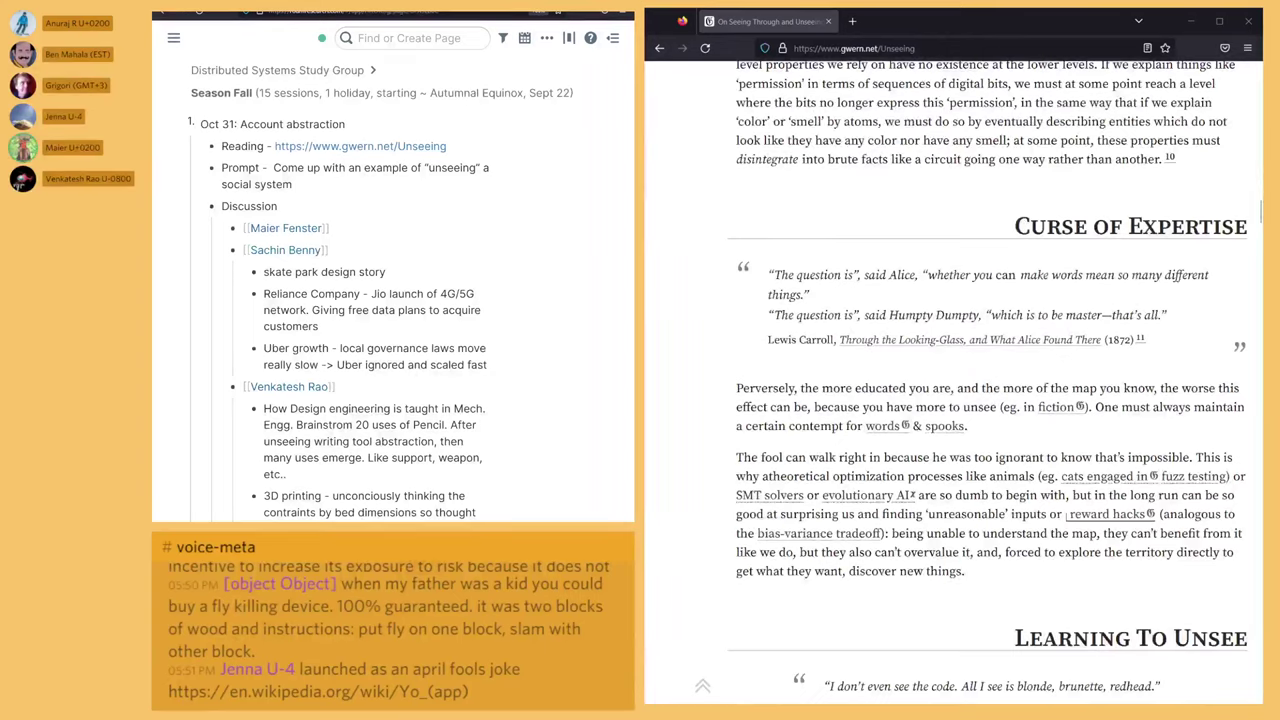
scroll(990, 400, "down", 4)
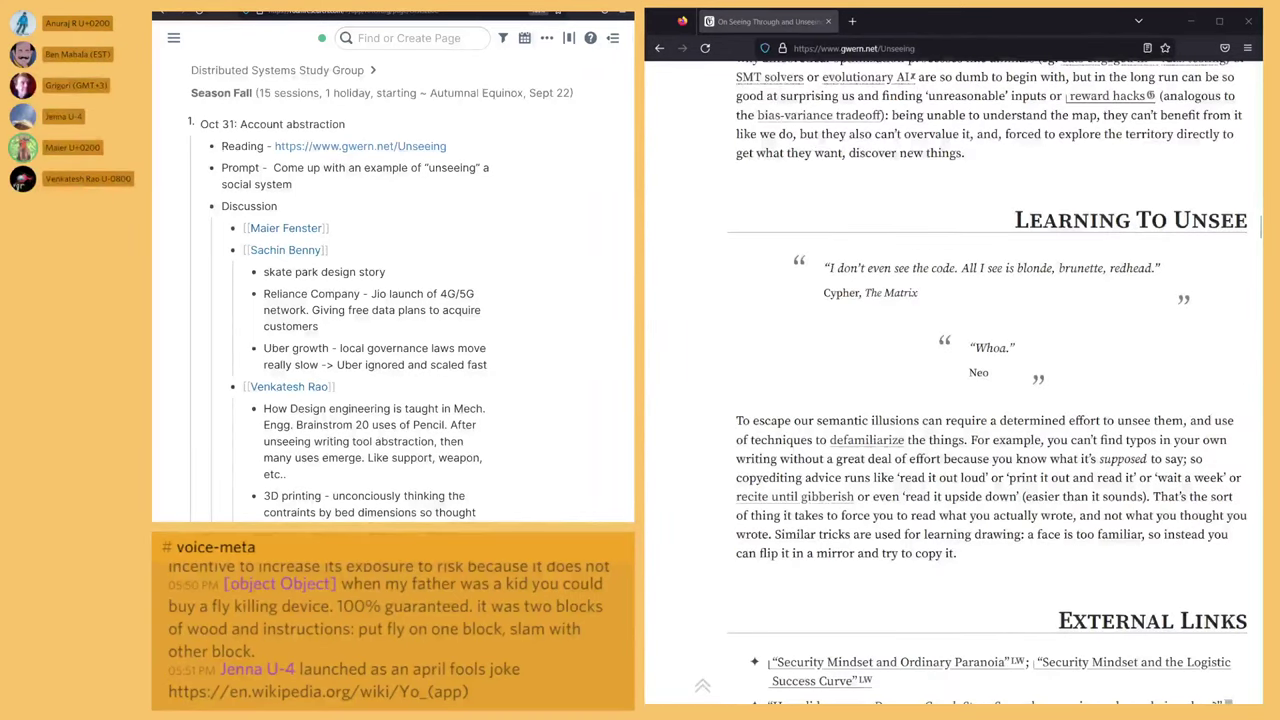
scroll(990, 400, "up", 4)
scroll(990, 400, "up", 15)
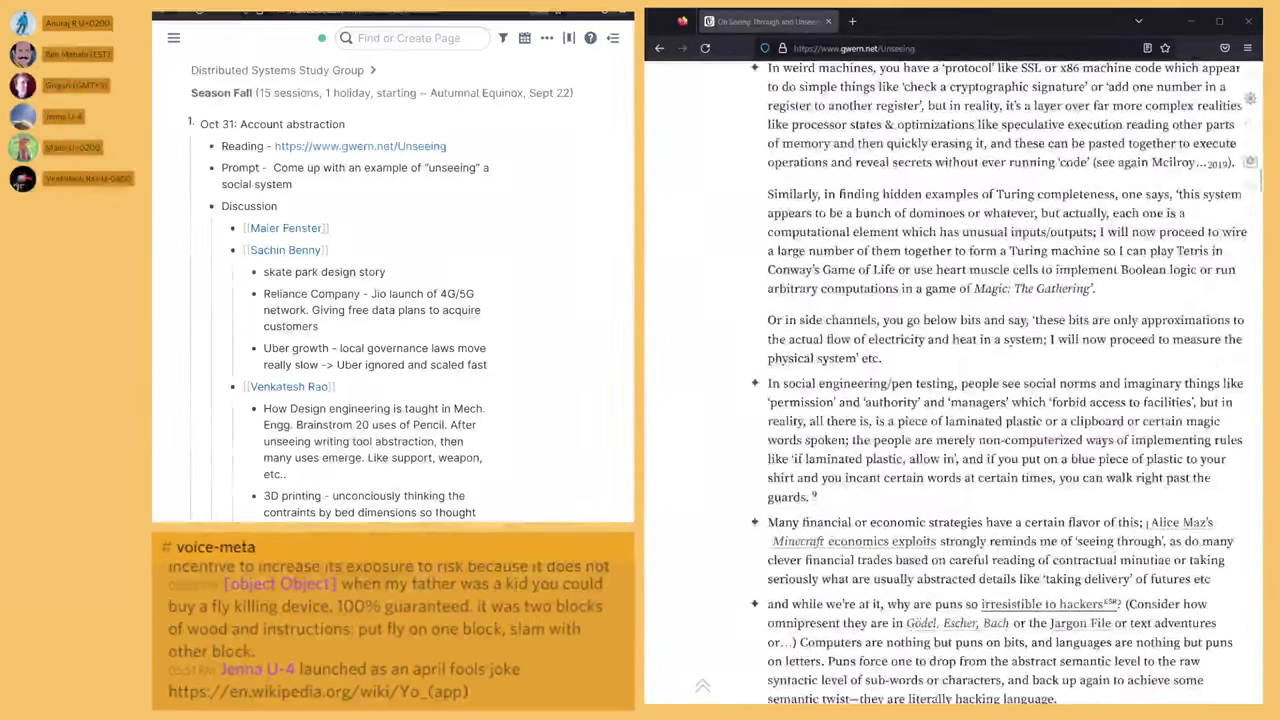
scroll(990, 400, "up", 20)
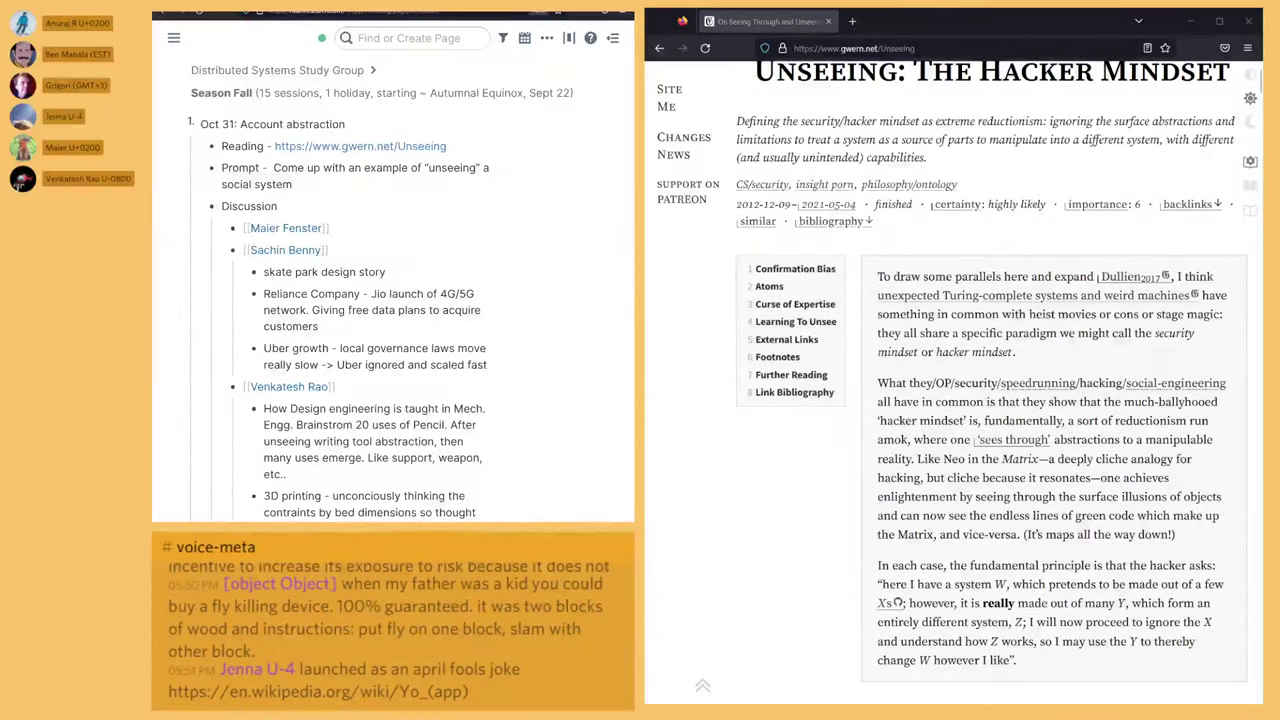
scroll(990, 400, "up", 1)
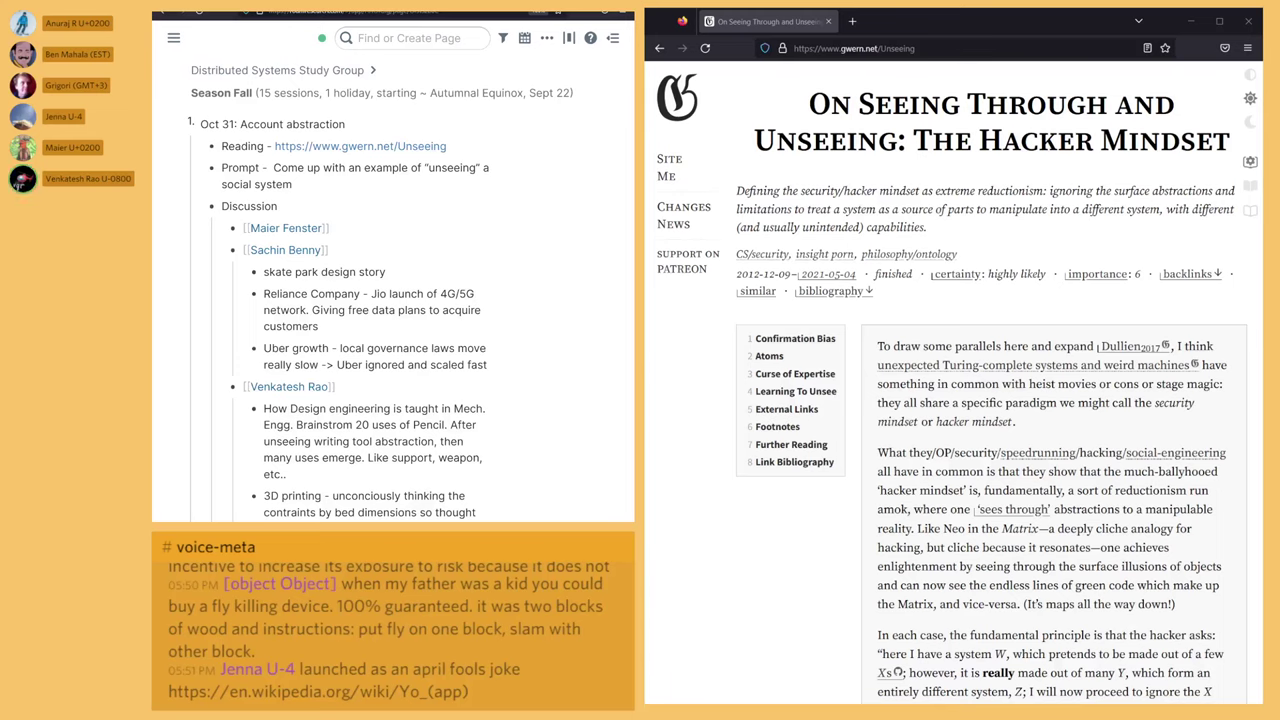
scroll(990, 400, "down", 7)
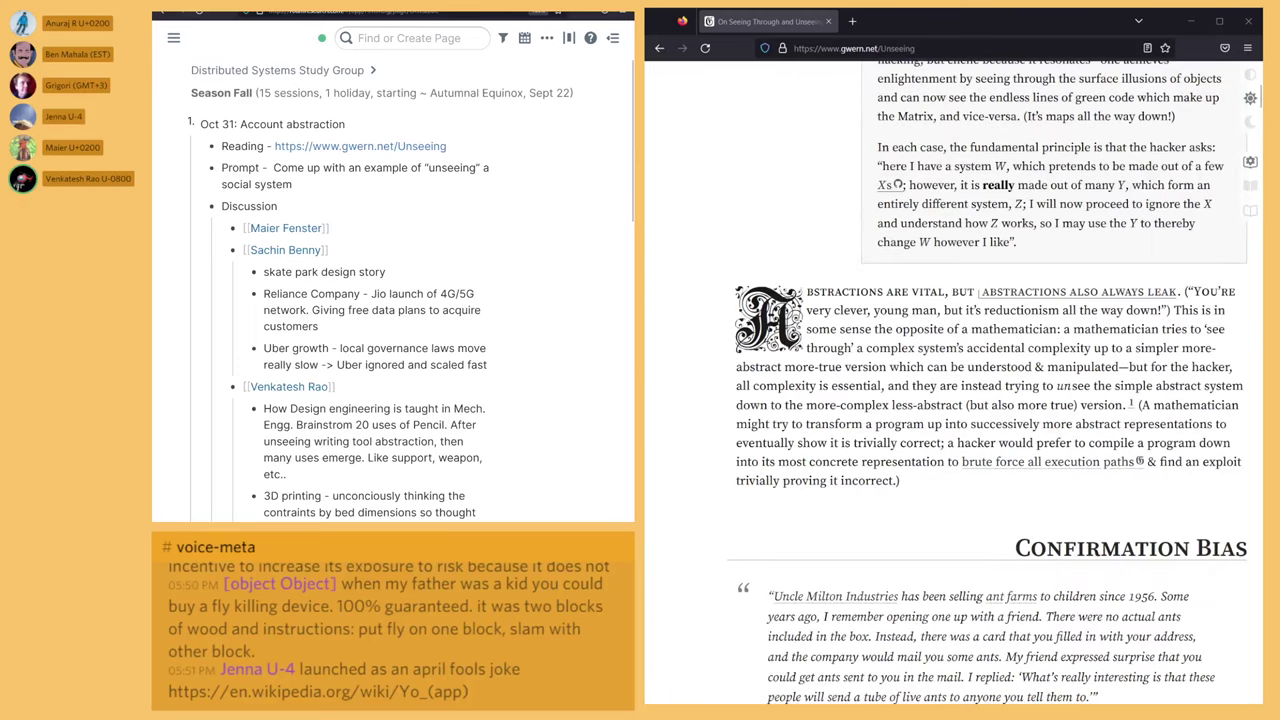
scroll(393, 290, "down", 15)
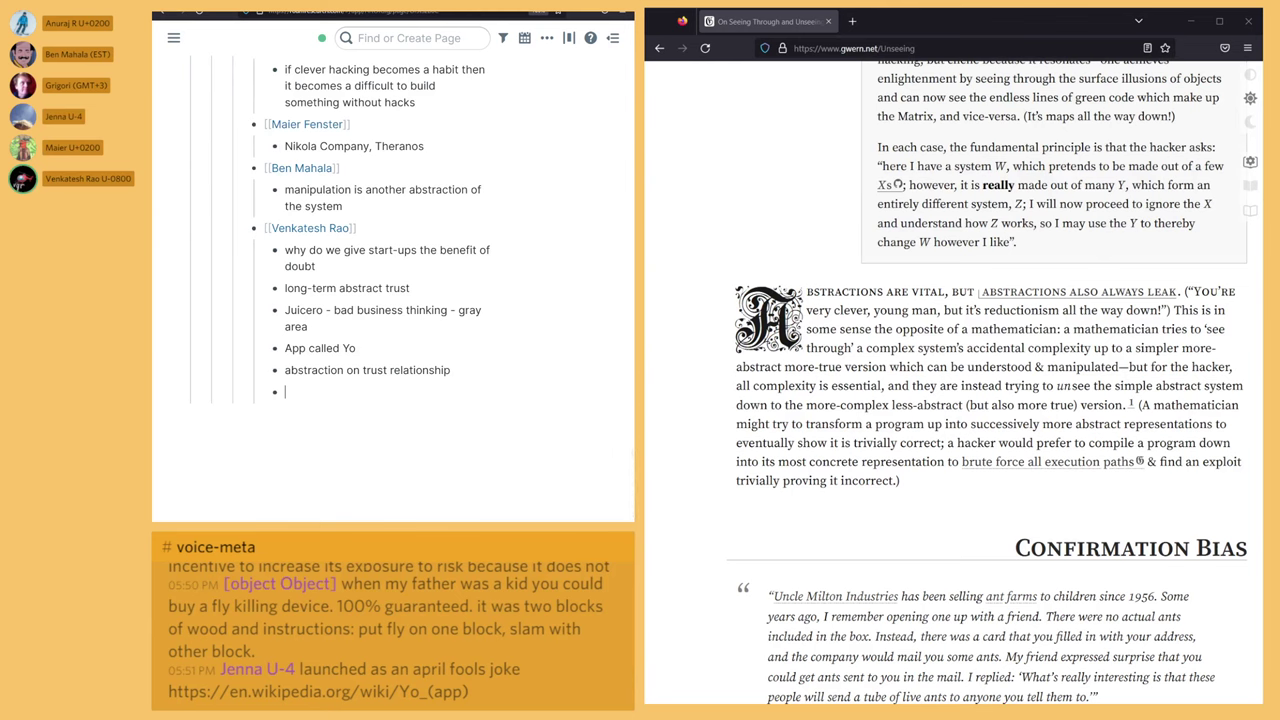
Step: Outdent the empty last bullet to the participant level under Open Floor
key("shift+Tab")
Step: Link another participant's page under Open Floor with the nested note 'fake pattern recognition'
type("[[")
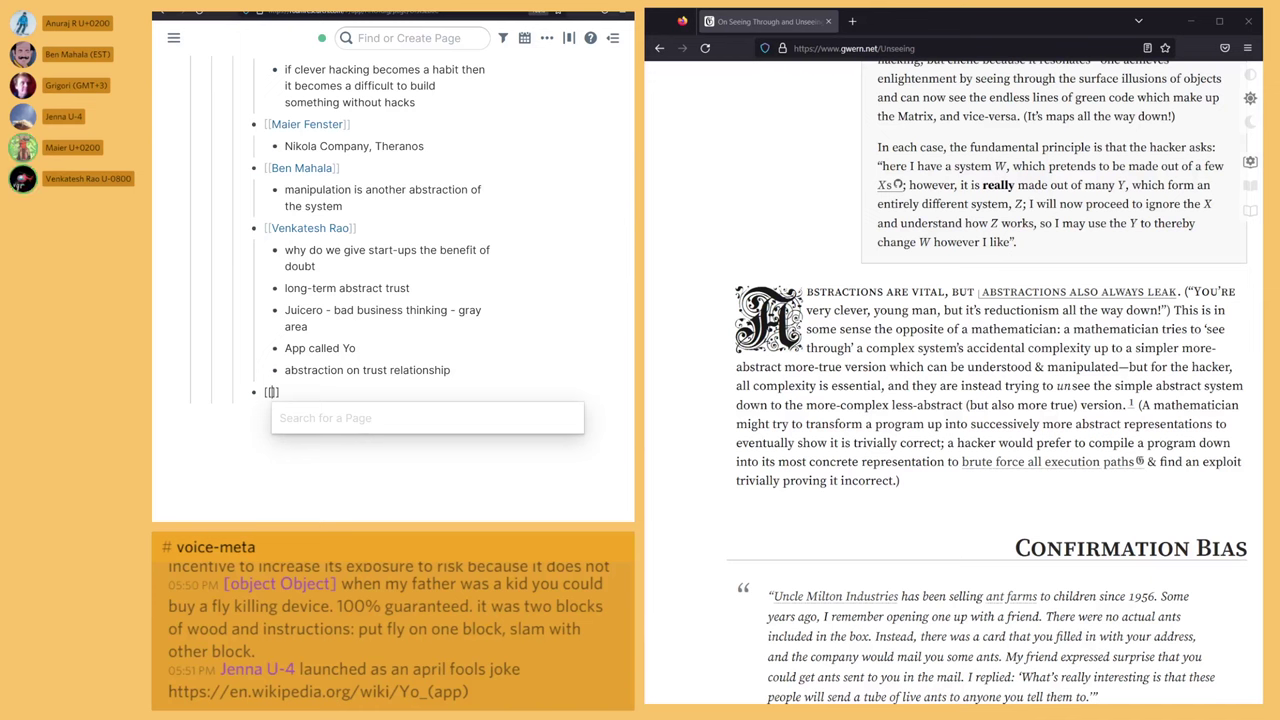
type("Maie")
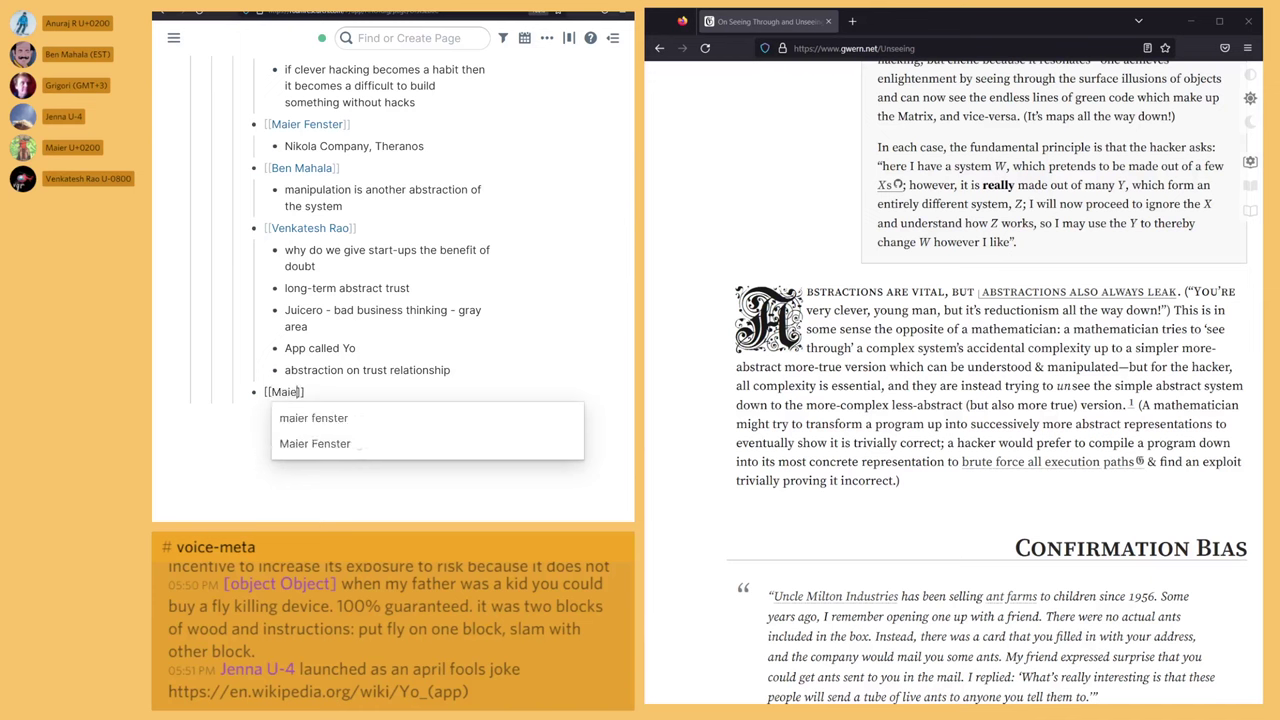
type("r")
key("Return")
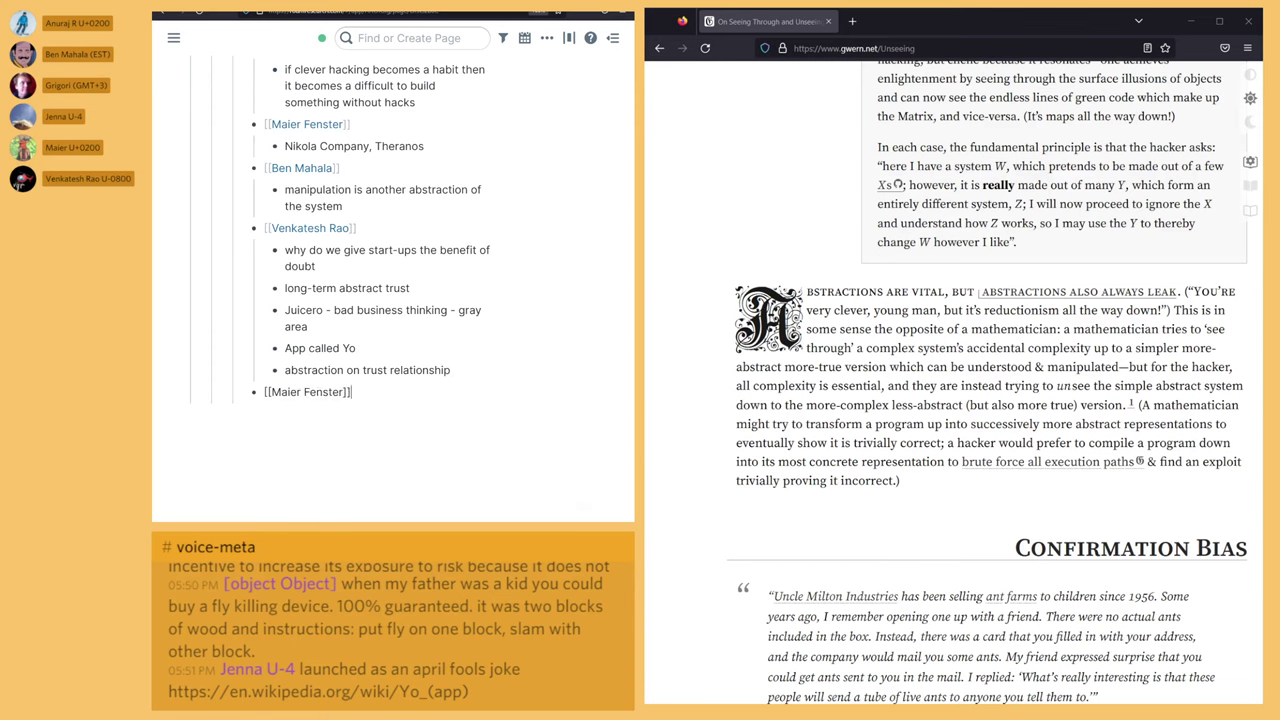
key("Return")
key("Tab")
type("fake pat")
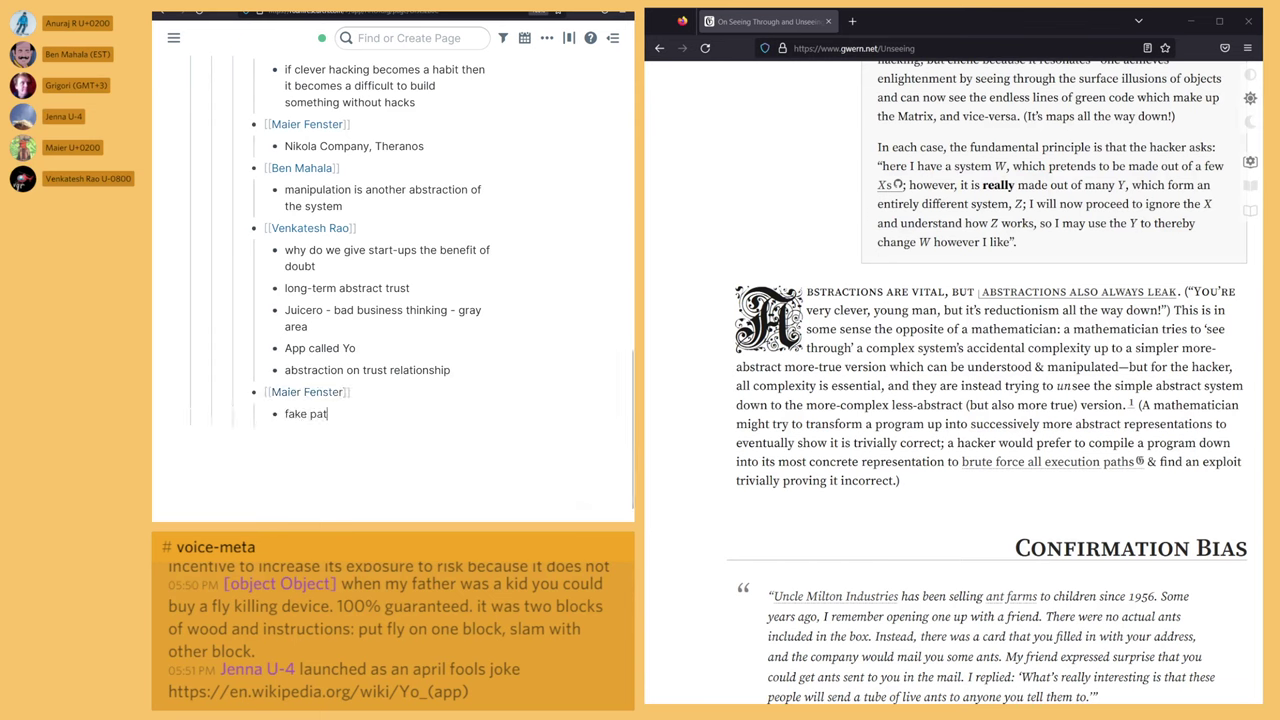
type("tern recogn")
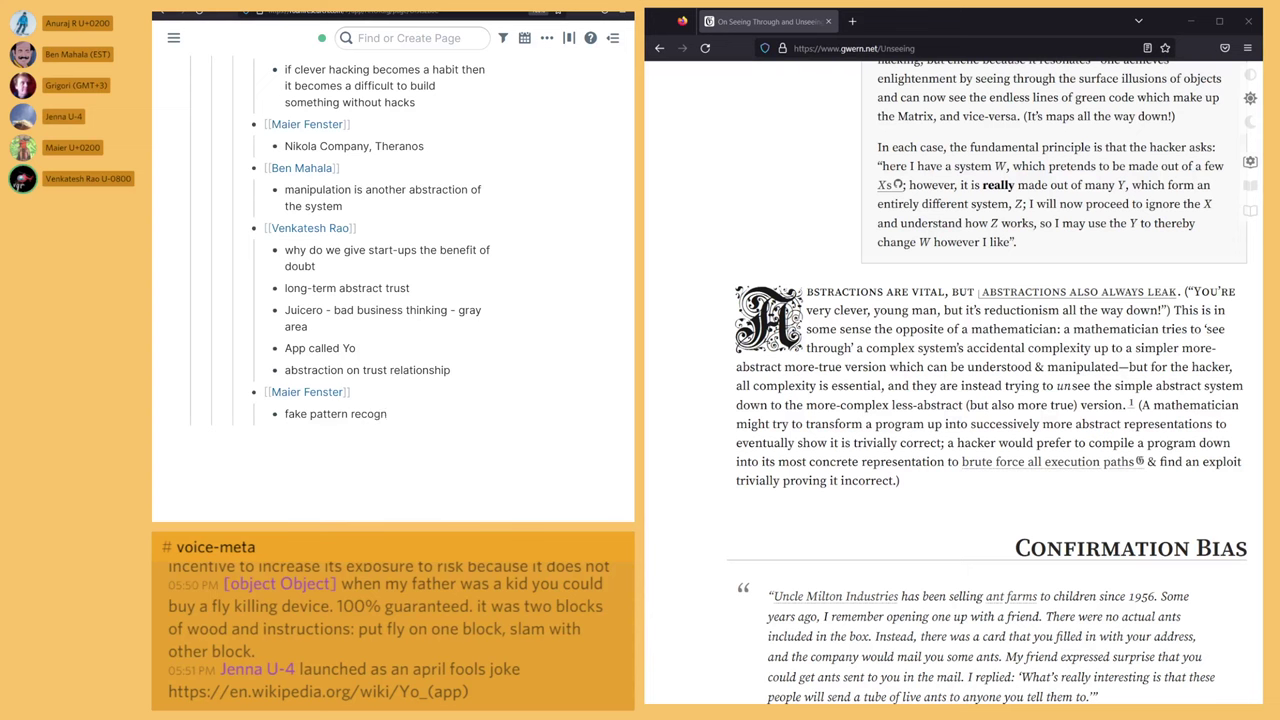
type("ition")
key("Up")
key("Up")
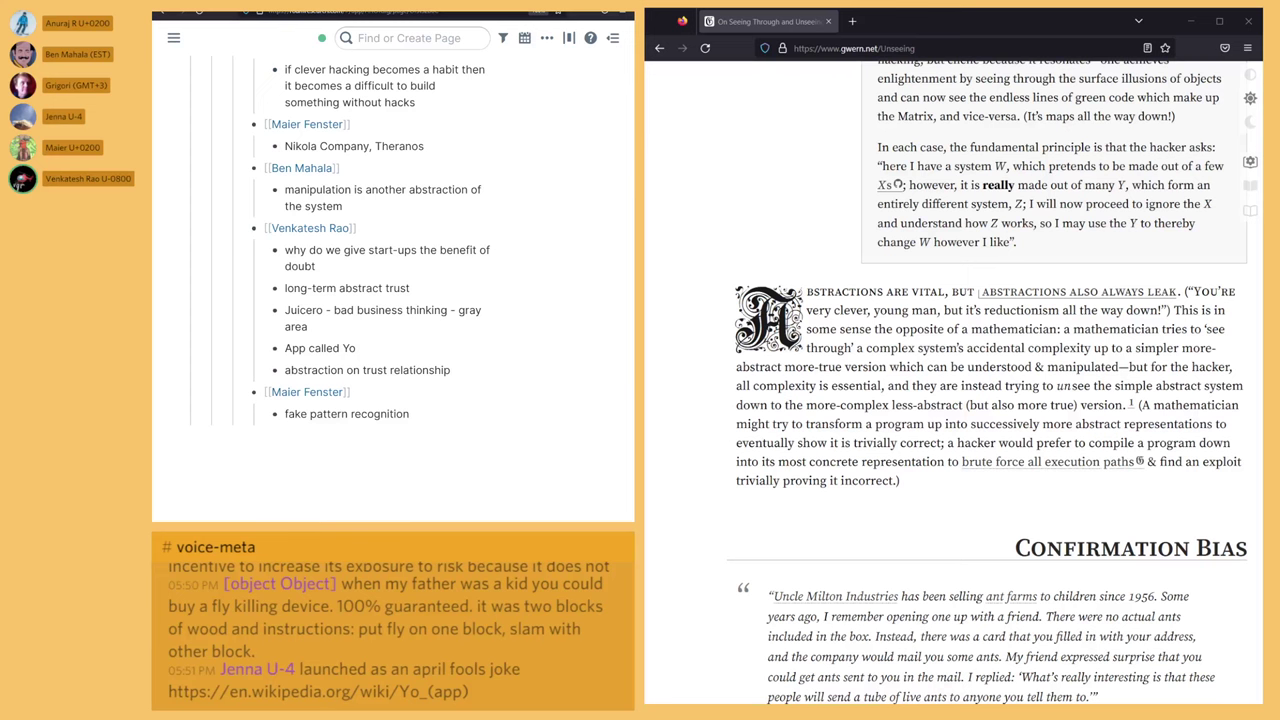